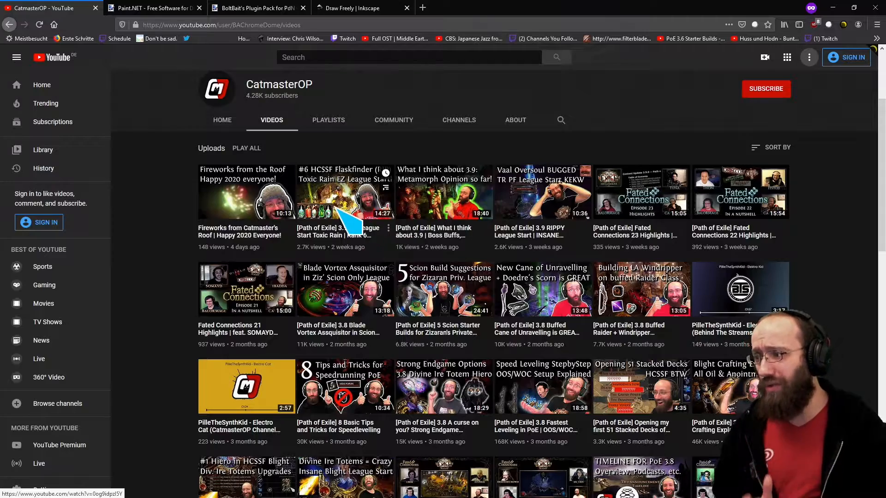
Step: Look over the Paint.NET website, including its download information, screenshot and About section
click(174, 9)
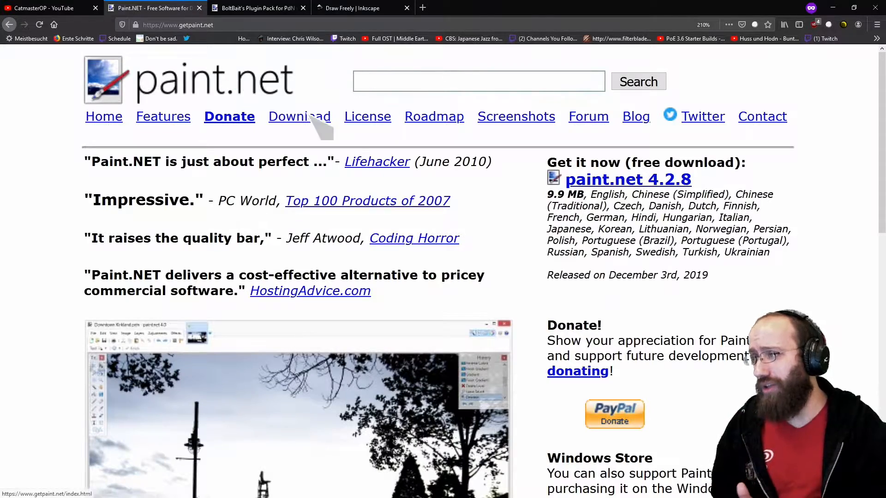
scroll(507, 175, down, 1)
scroll(507, 174, down, 7)
scroll(500, 253, up, 8)
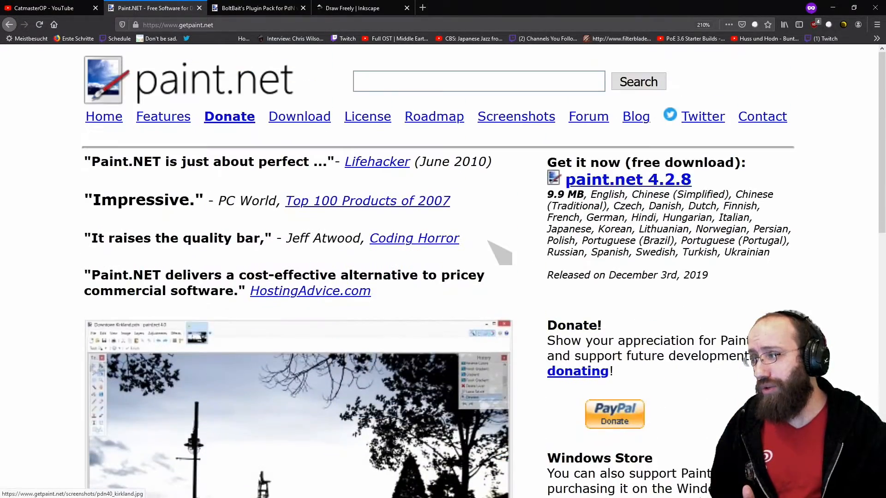
scroll(431, 267, down, 6)
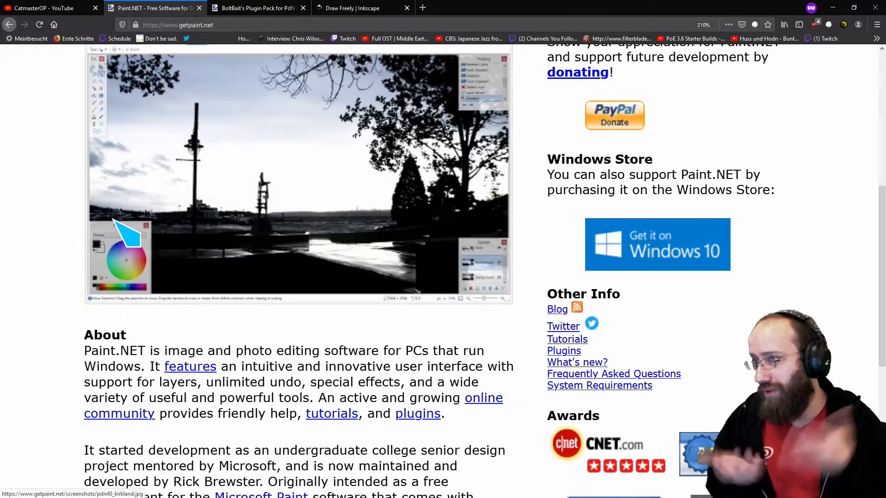
scroll(317, 254, up, 3)
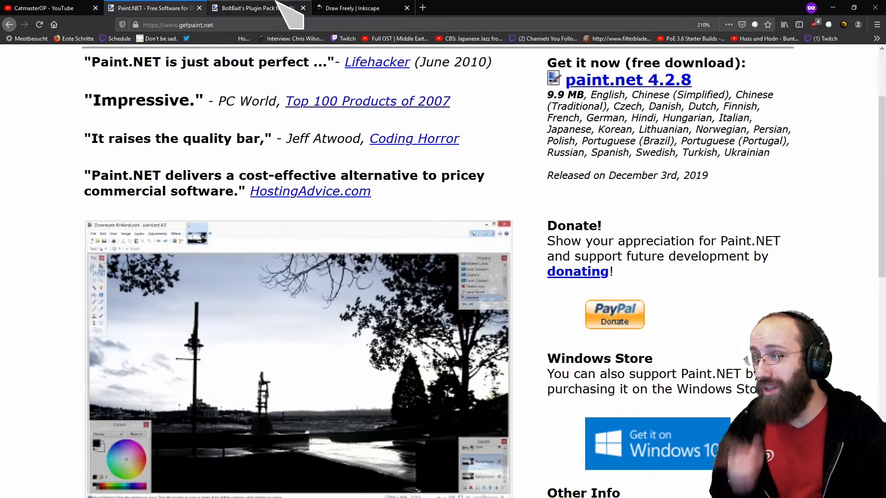
Step: Review the forum post for BoltBait's Plugin Pack and bring up the Inkscape website
click(290, 8)
scroll(323, 258, down, 3)
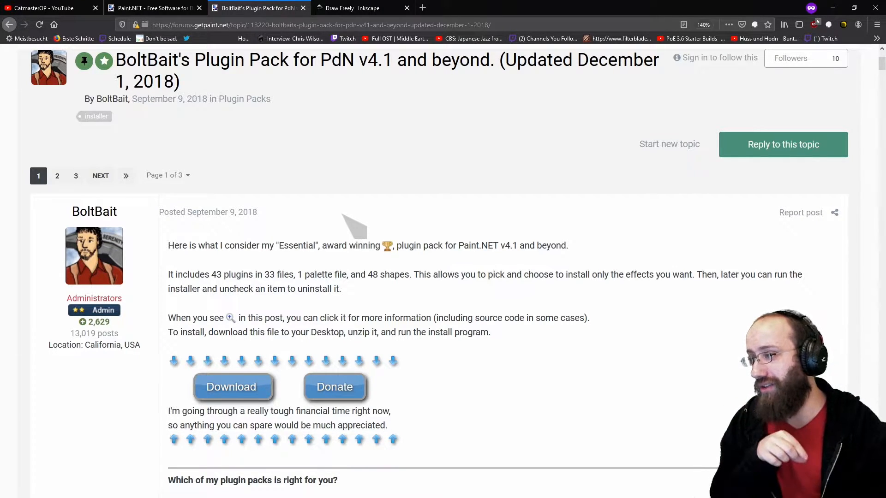
scroll(342, 214, down, 15)
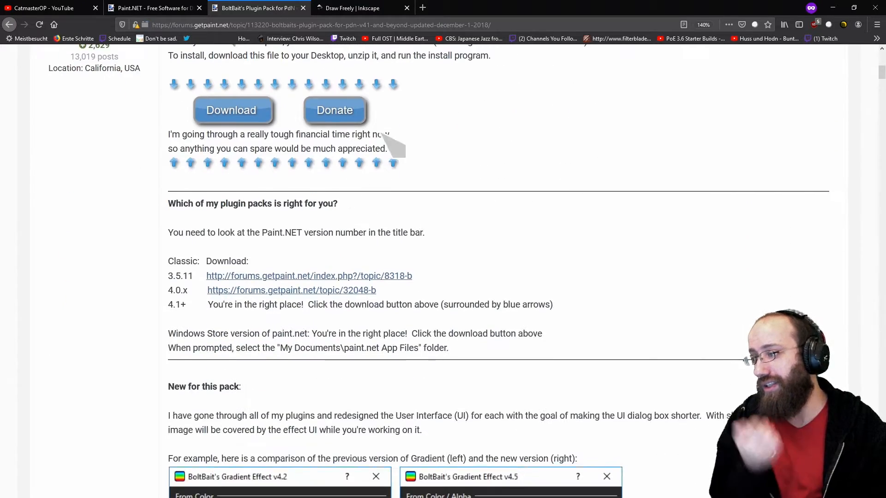
scroll(508, 291, down, 3)
scroll(390, 168, up, 12)
scroll(276, 169, up, 6)
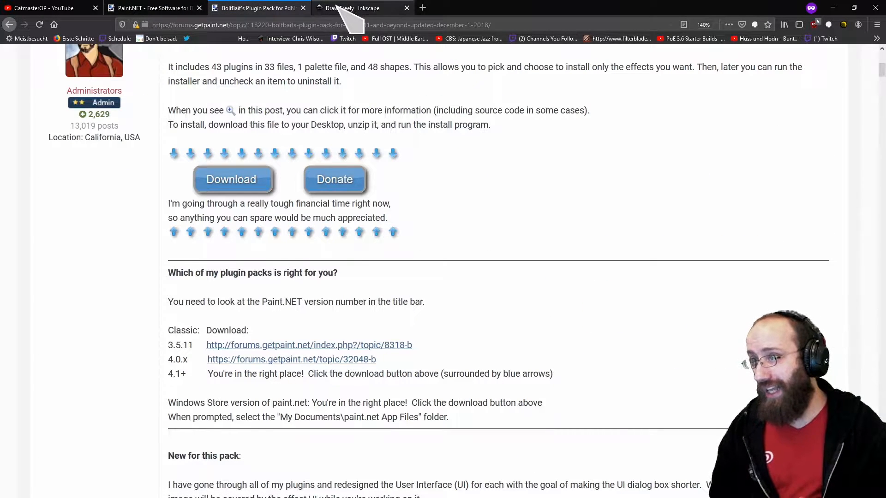
click(355, 5)
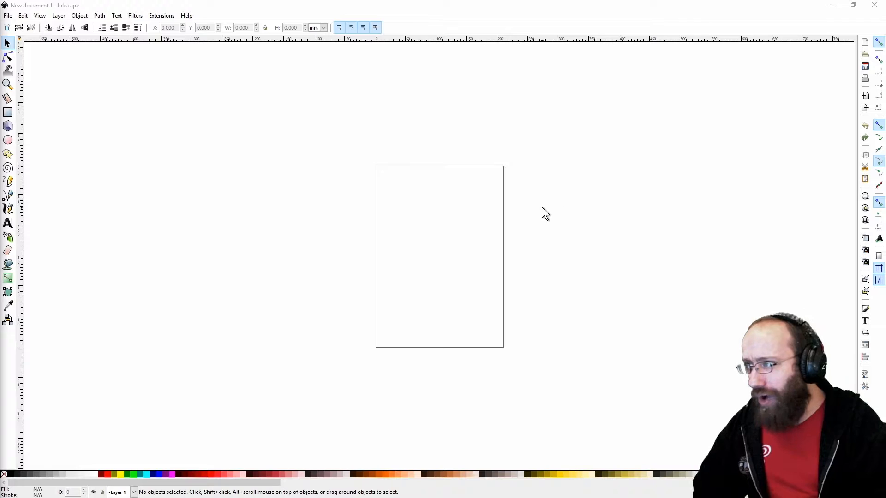
Step: Switch to Inkscape and set the document's custom page size to 1280 by 720 px
click(8, 15)
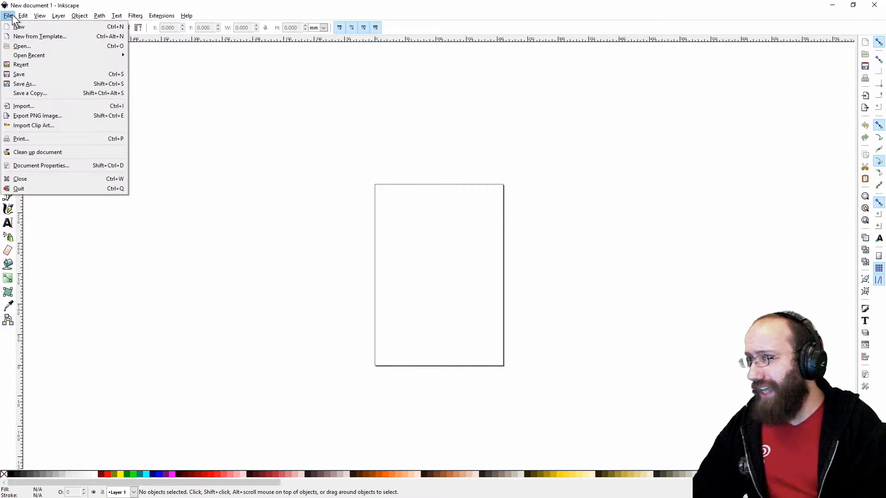
click(92, 166)
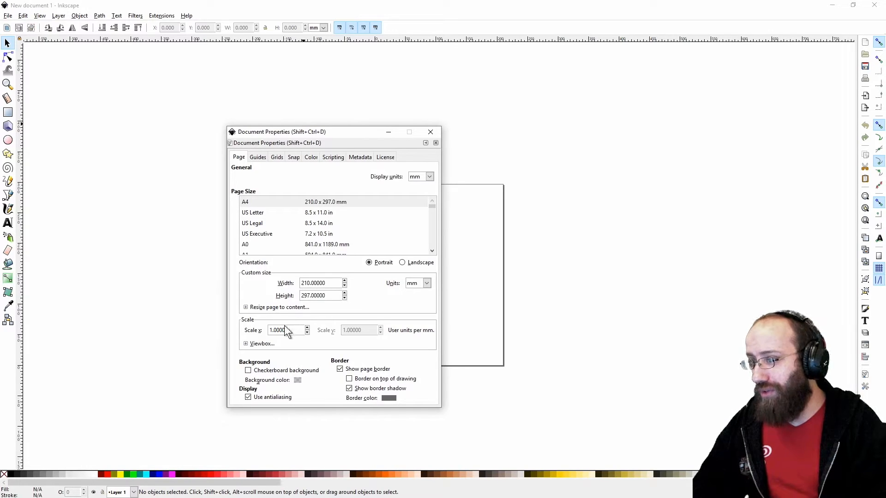
click(244, 344)
click(427, 283)
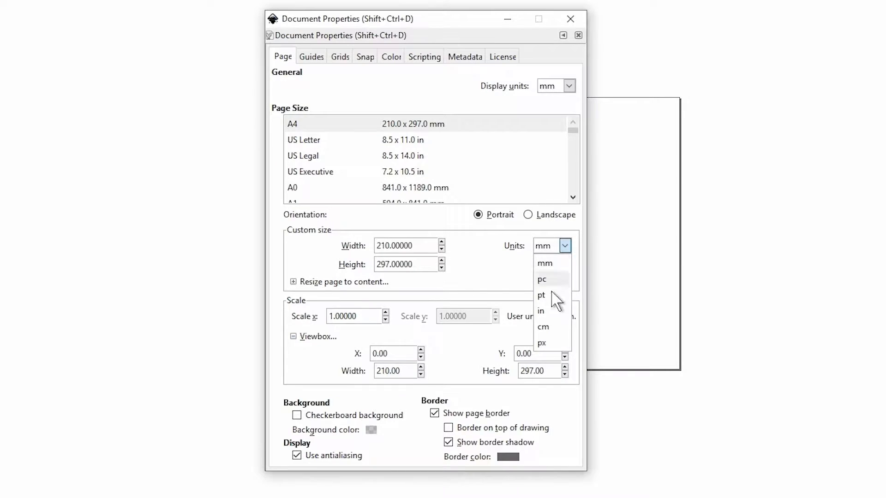
click(543, 342)
drag(422, 244, 252, 244)
text(1)
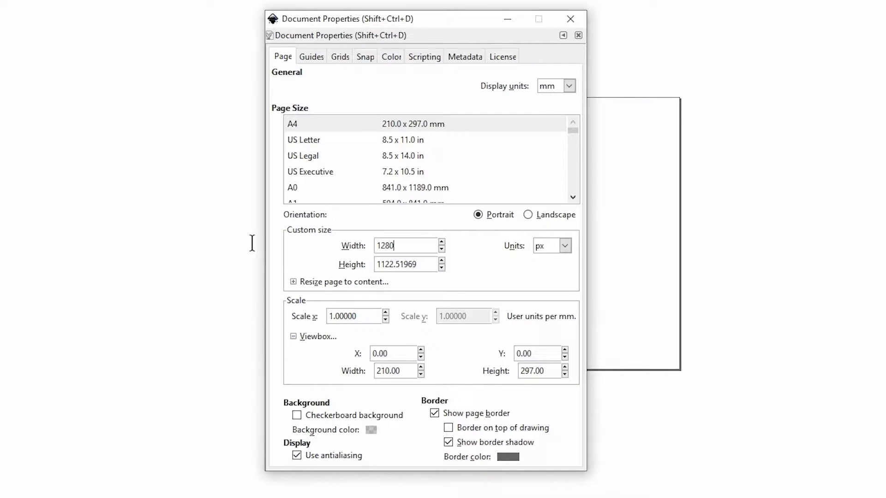
text(280)
key(Tab)
text(72)
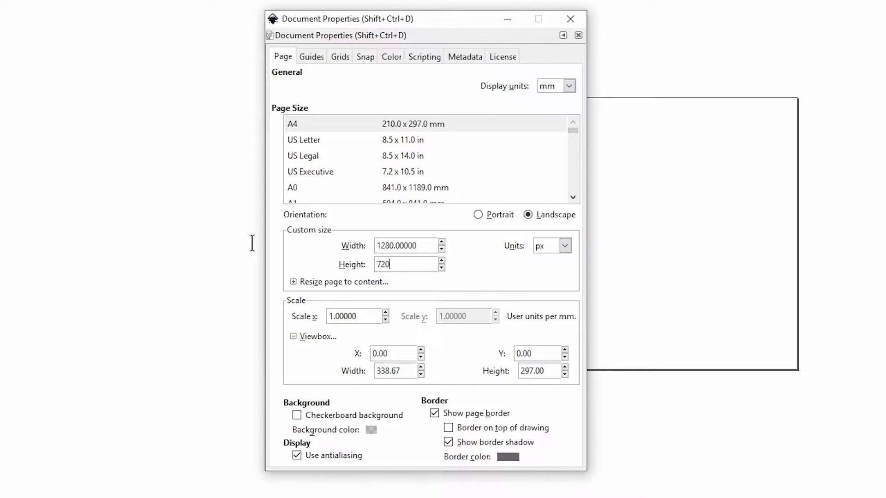
Step: Set the page background to dark grey with RGBA 1f1f1f00 and close the document properties
drag(325, 127, 237, 72)
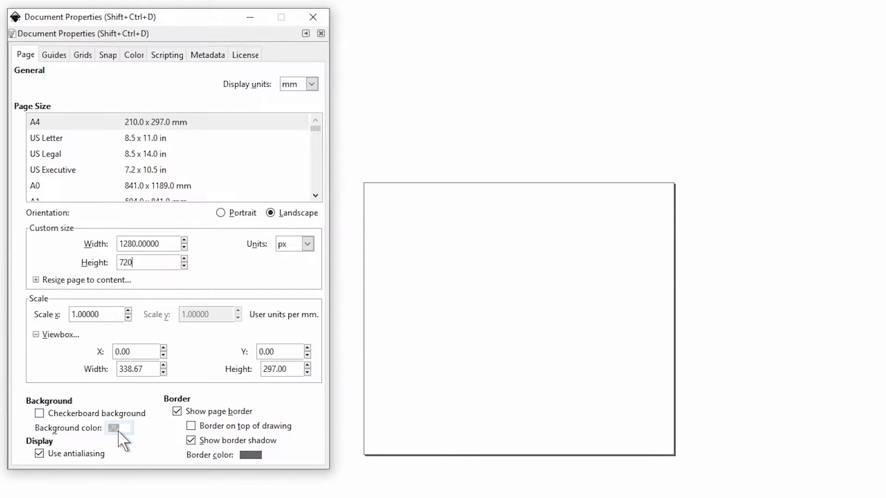
click(118, 432)
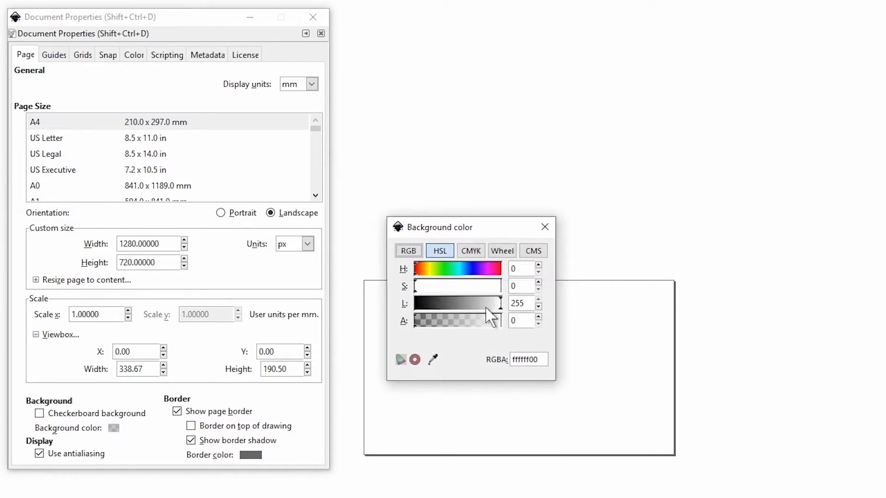
drag(494, 305, 372, 302)
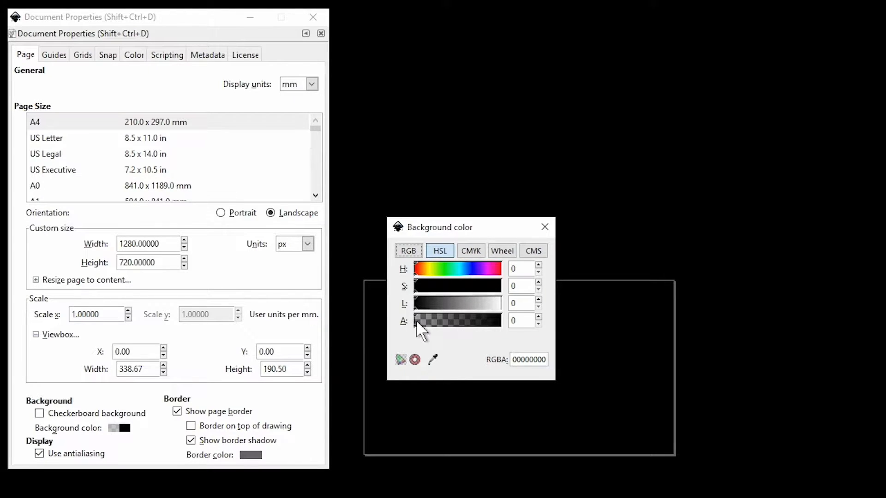
click(461, 323)
drag(462, 325, 361, 326)
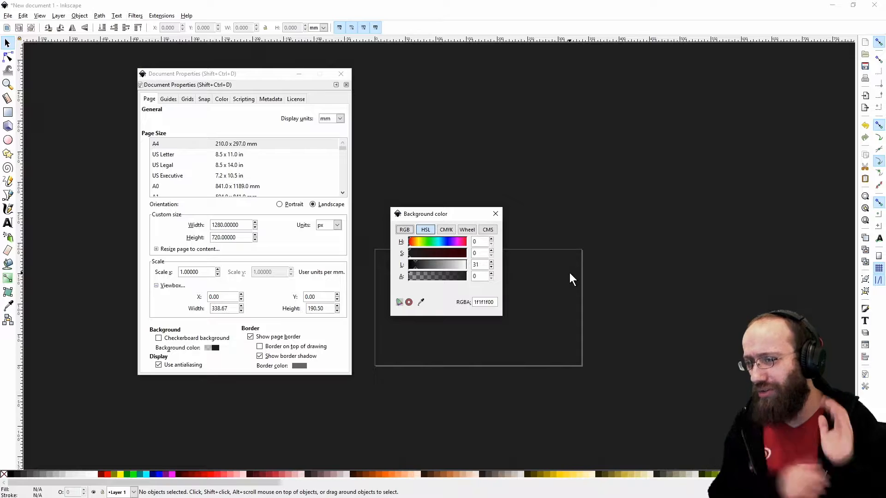
click(497, 214)
click(345, 72)
drag(632, 254, 532, 117)
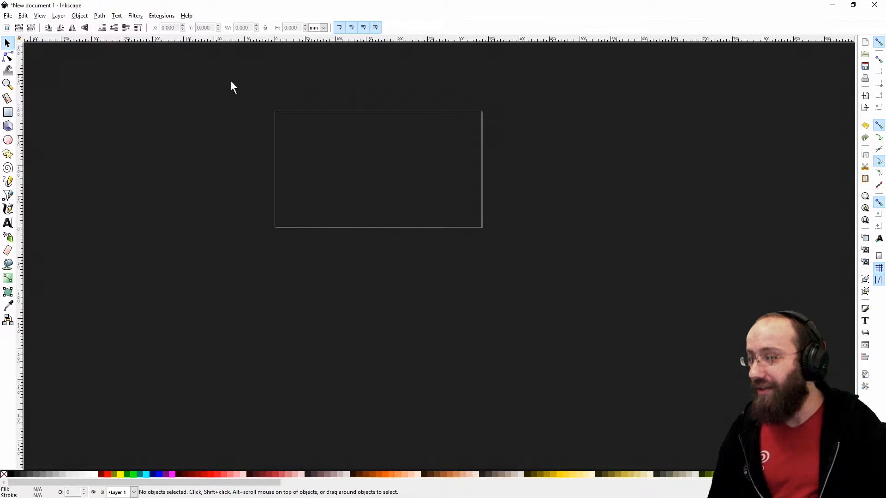
Step: Add a new layer named "Header" above the current layer
click(59, 16)
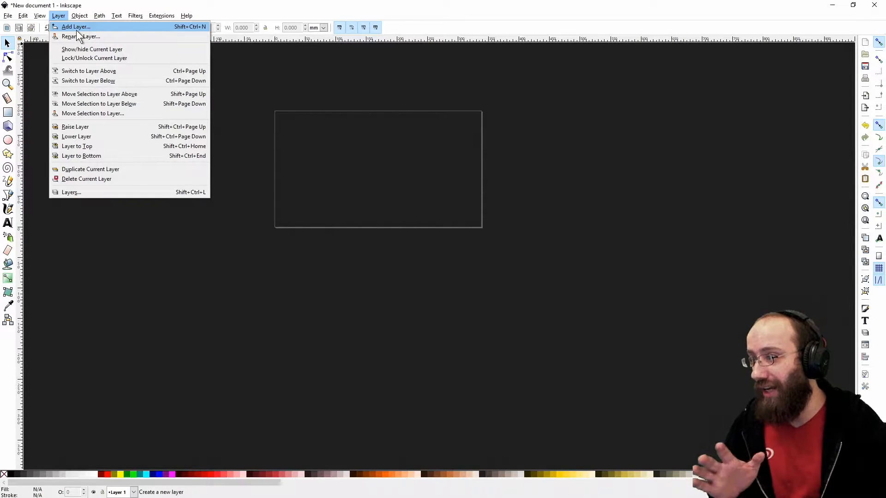
click(76, 30)
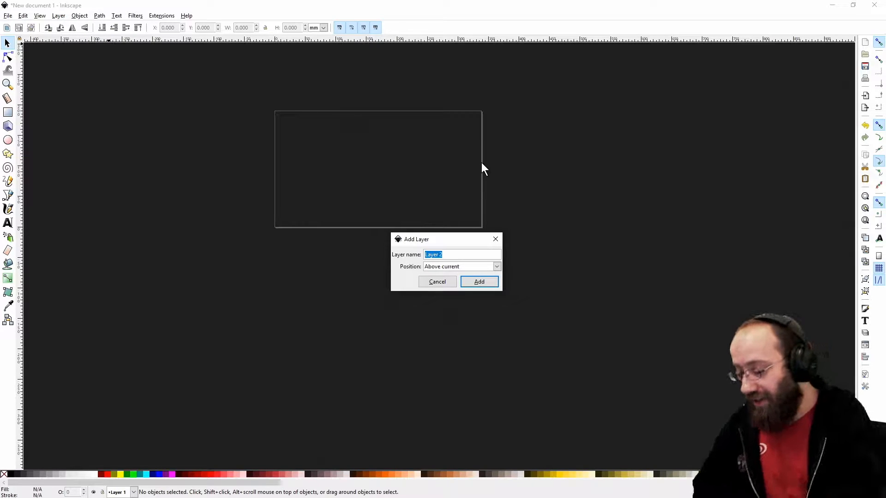
key(BackSpace)
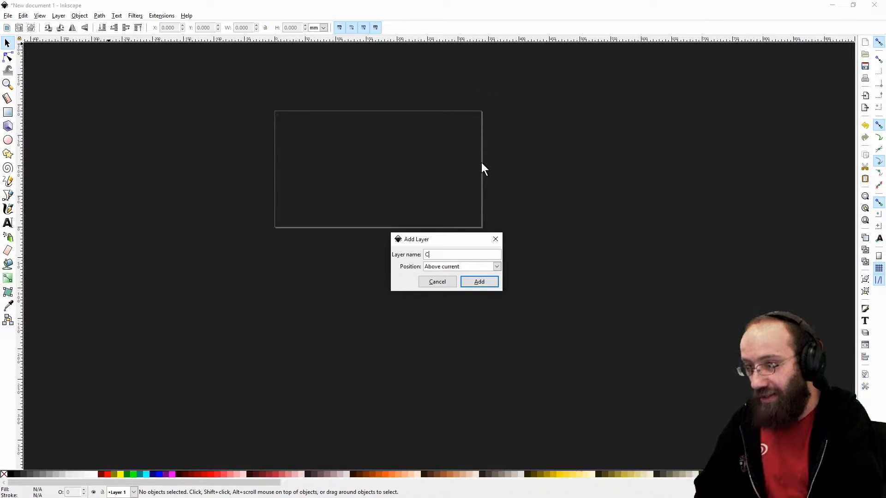
text(Header)
key(Return)
Step: Create a flowed text frame spanning the page's full width across roughly its upper third
scroll(356, 202, up, 5)
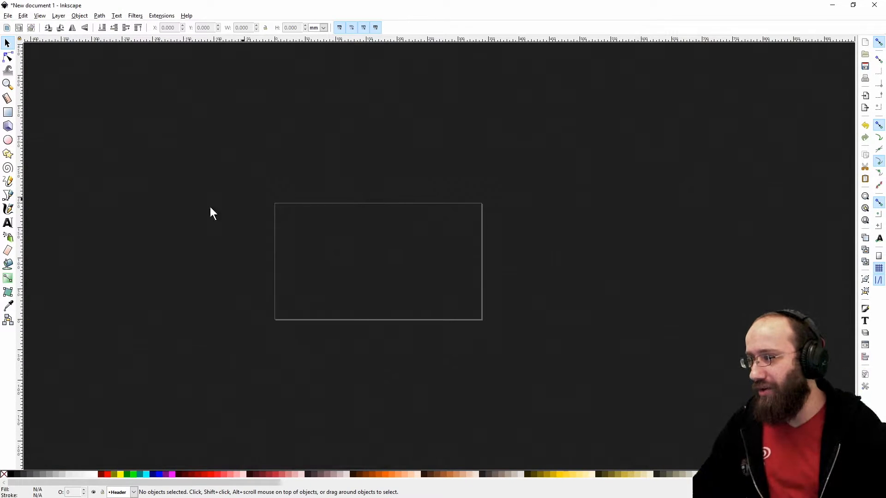
click(9, 223)
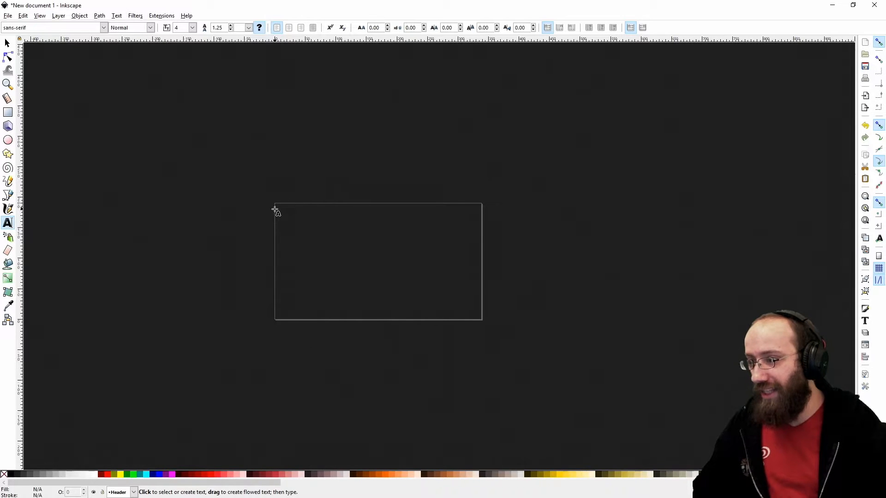
drag(275, 205, 483, 245)
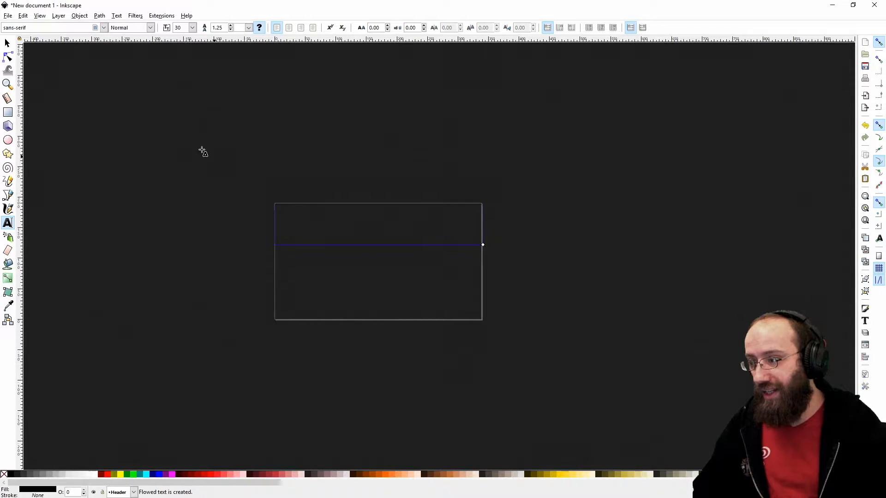
click(7, 43)
click(9, 223)
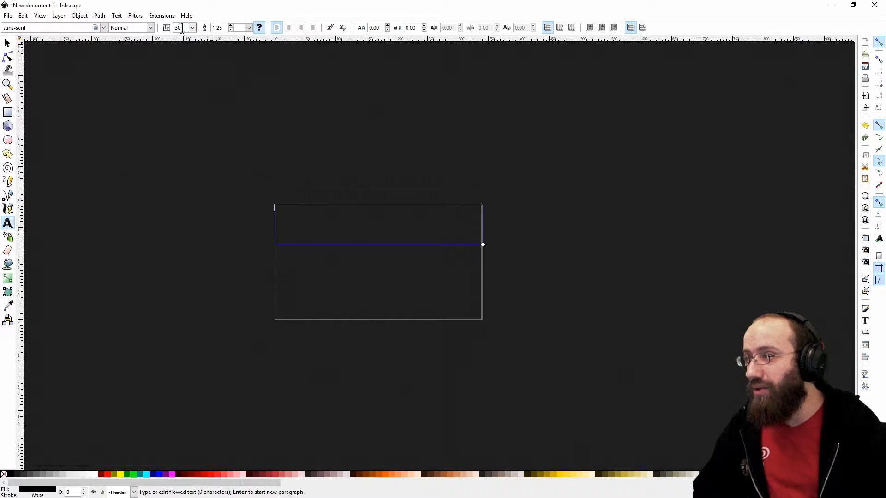
Step: Enter "How I make my Youtube Thumbnails" as the frame's text through the Text and Font settings and apply it
click(135, 16)
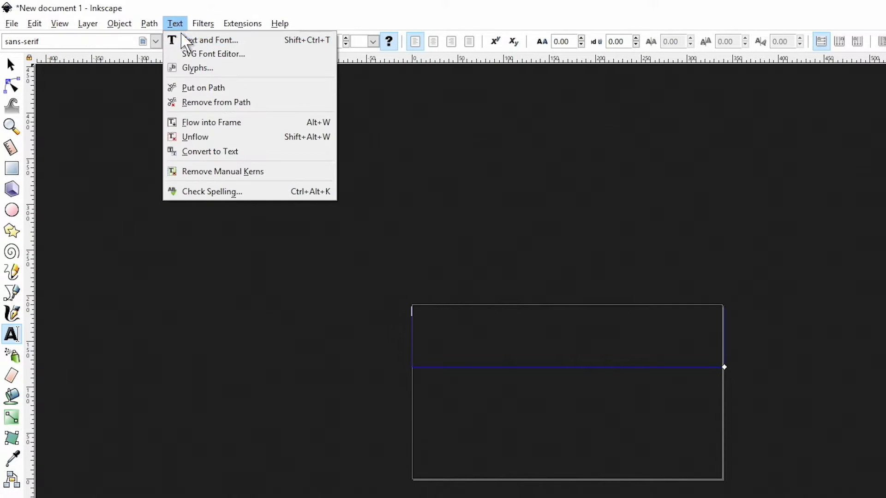
click(181, 41)
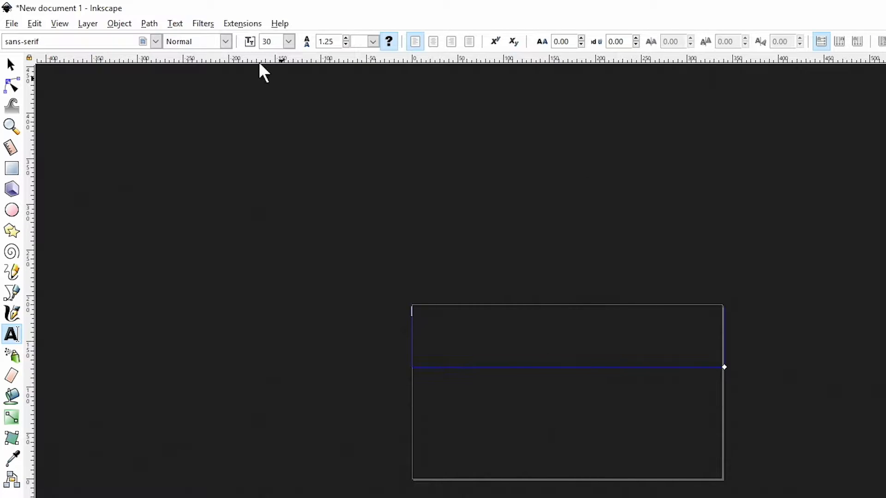
click(175, 23)
click(216, 39)
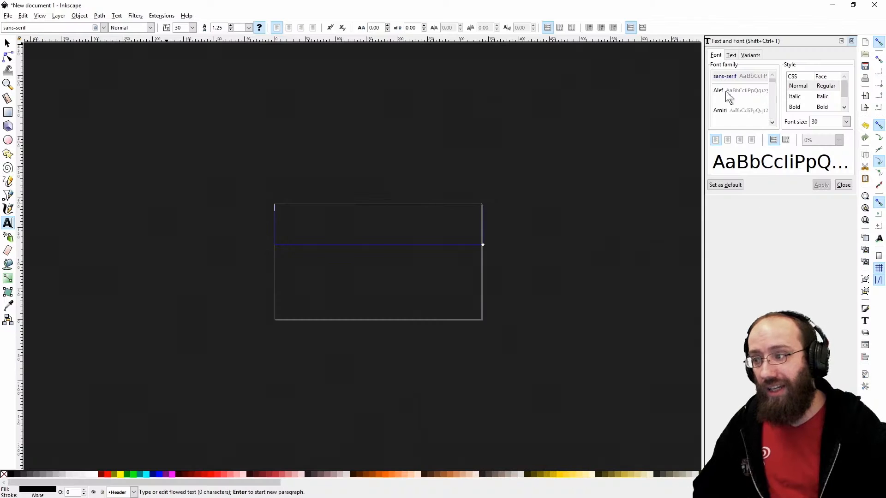
click(732, 56)
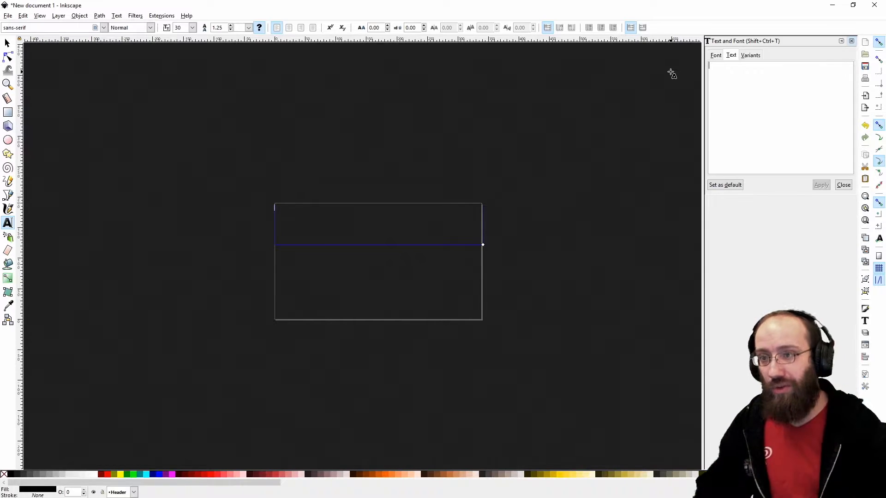
text(How I make my Youtube Thumbnails)
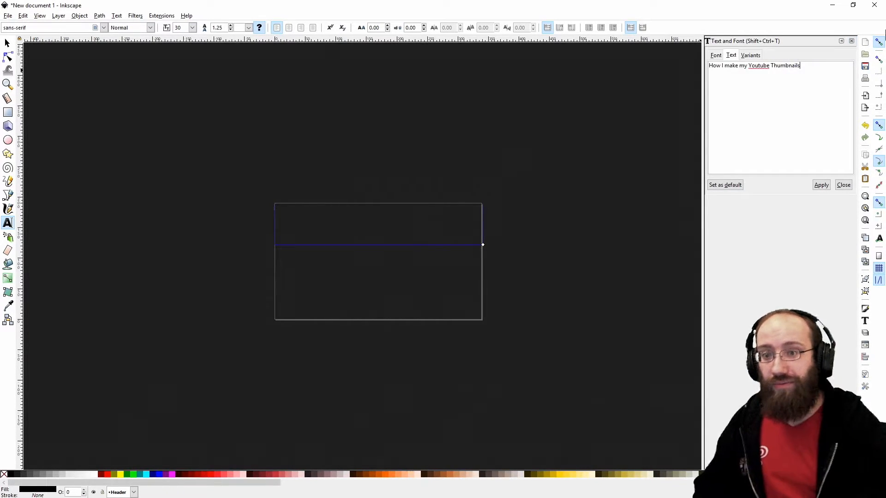
click(820, 185)
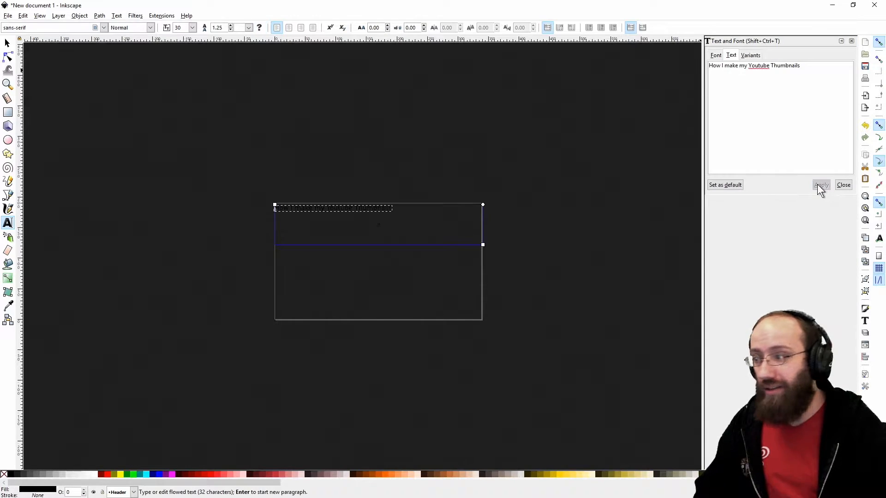
Step: Change the header text's font to Fontin and its fill to white
click(734, 105)
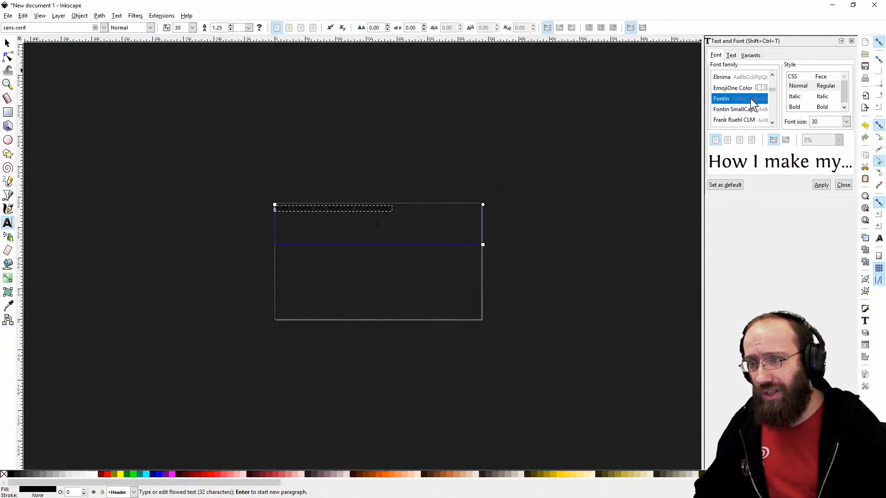
click(822, 186)
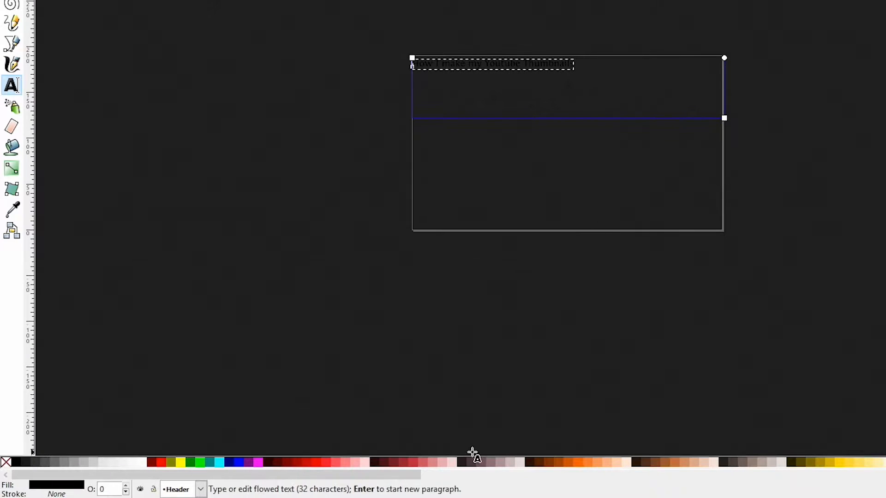
click(141, 463)
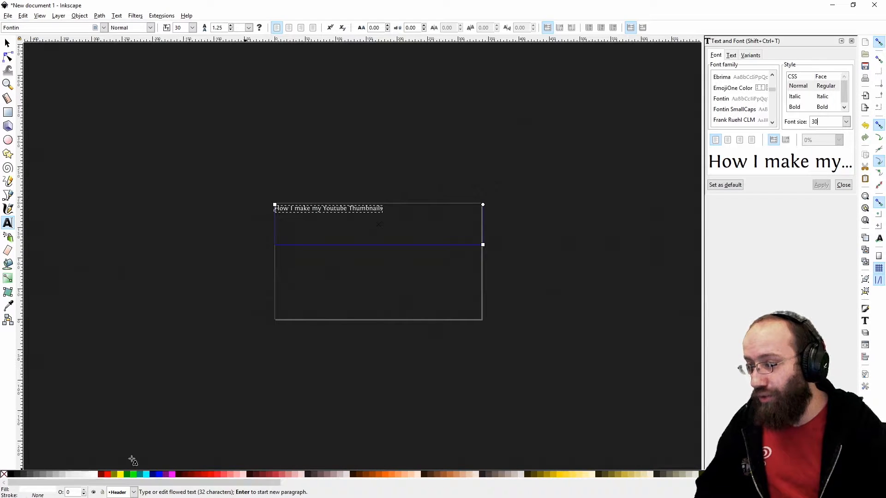
Step: Set the font size of the whole header text to 72
click(8, 43)
triple_click(365, 209)
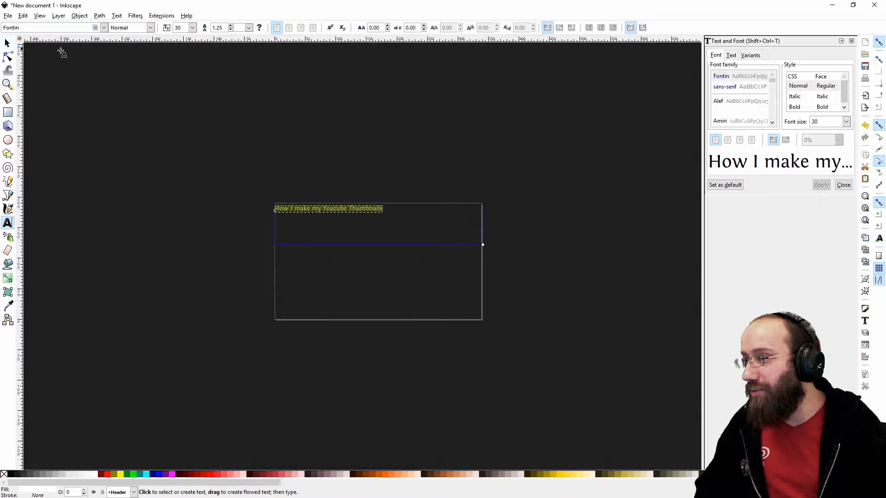
click(7, 43)
click(846, 121)
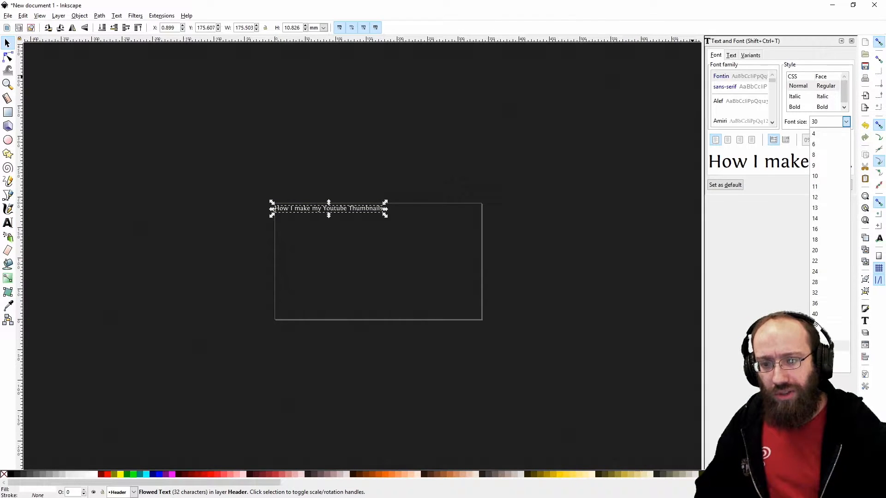
click(830, 346)
Step: Bring up the 39PathfinderLeaguestart.svg window for reference and apply a font size of 76.8 to the header text
drag(246, 165, 396, 110)
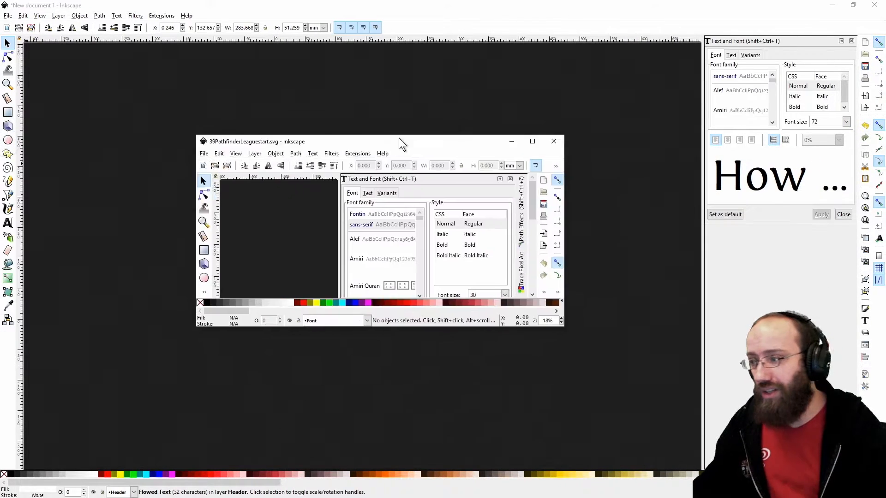
double_click(397, 114)
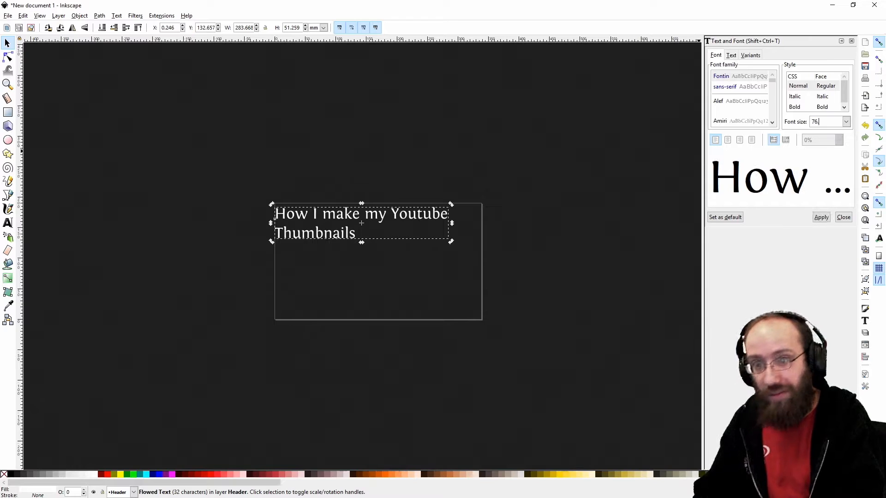
text(.8)
click(821, 217)
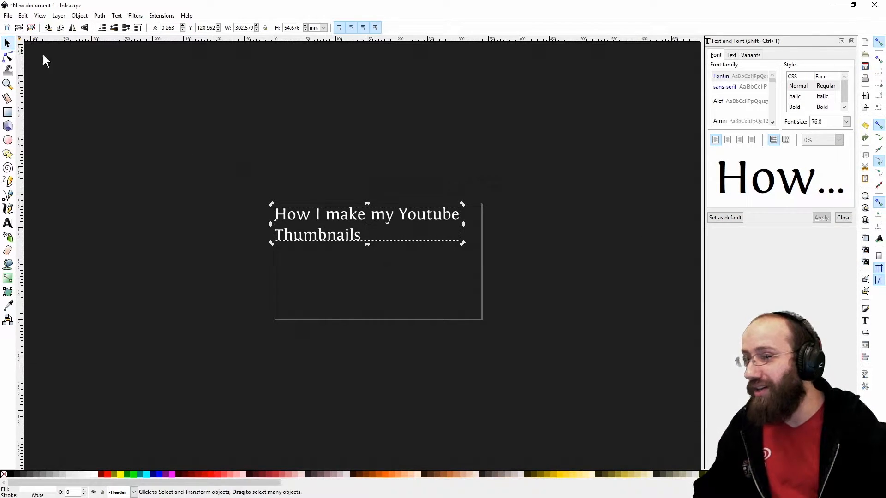
Step: Delete the word "Youtube" from the header text's first line and retype it
double_click(408, 215)
drag(400, 215, 510, 213)
key(BackSpace)
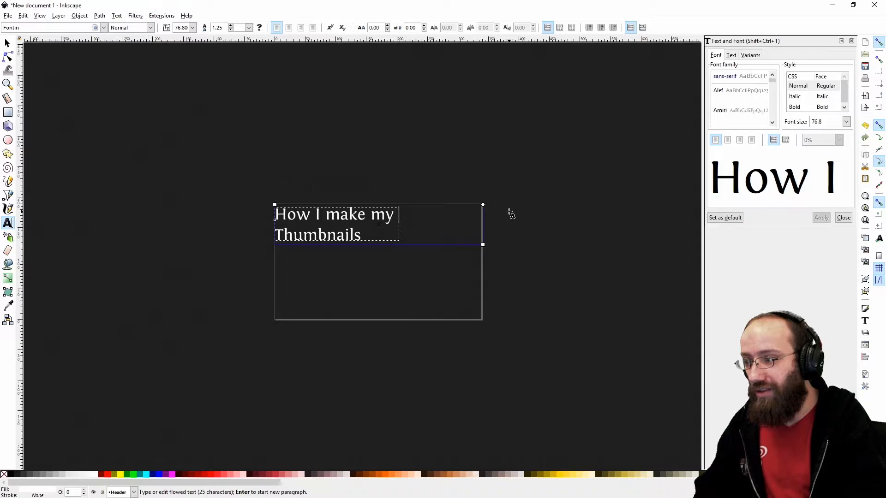
text(Youtub)
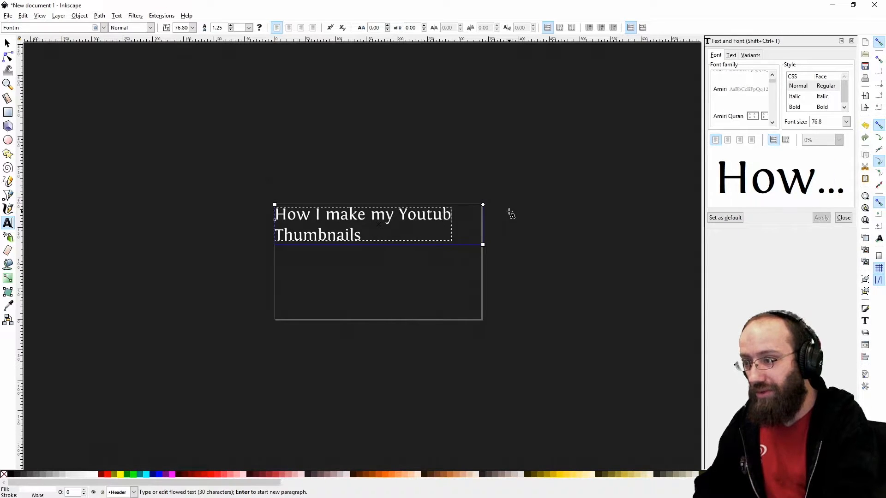
text(e)
Step: Add "w. free" after "Thumbnails" at the end of the header text
click(364, 245)
scroll(364, 245, down, 1)
text(for F)
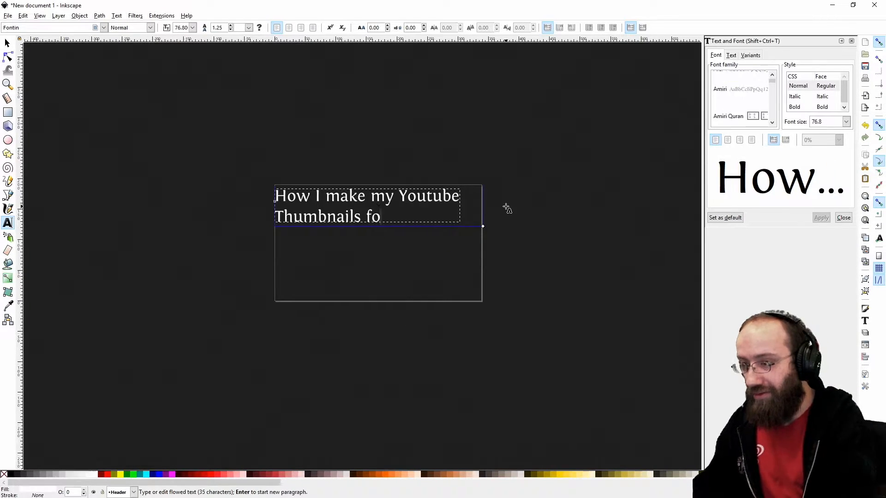
key(BackSpace)
text(fre)
key(BackSpace)
key(BackSpace)
key(BackSpace)
key(BackSpace)
key(BackSpace)
key(BackSpace)
key(BackSpace)
text(w)
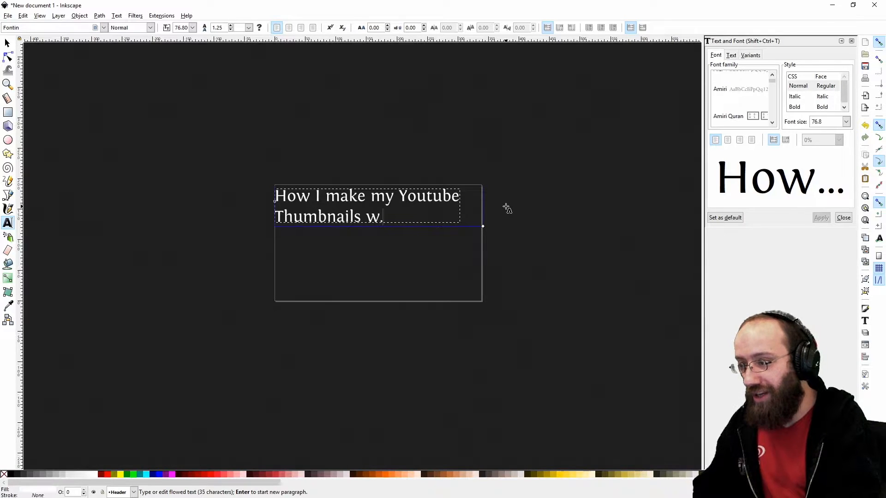
text(. free Soft)
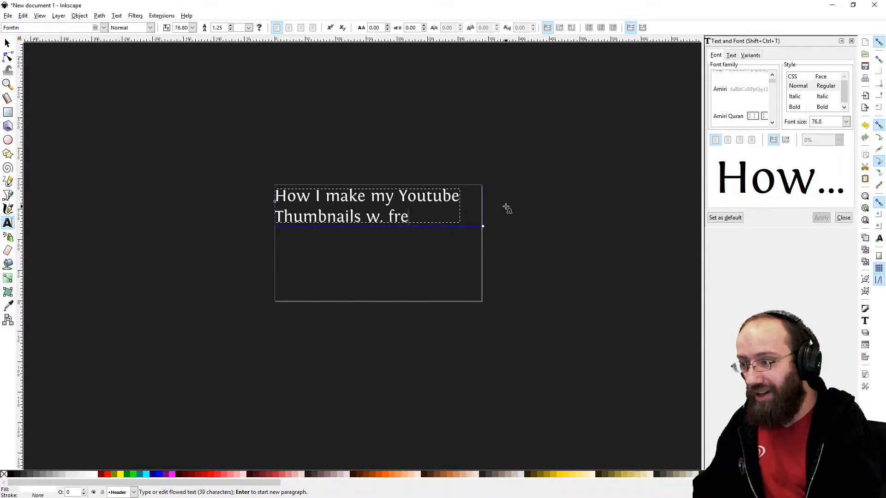
key(BackSpace)
key(BackSpace)
key(BackSpace)
key(BackSpace)
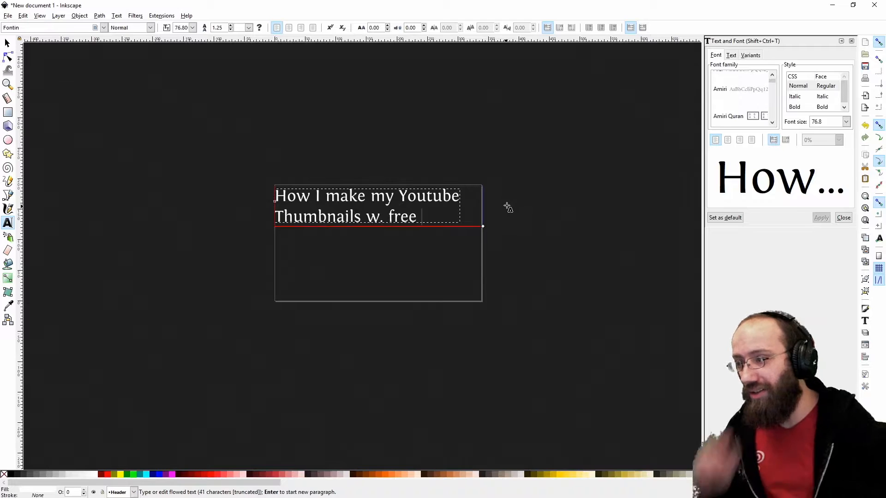
Step: Replace "w. free" at the end of the header text with "in 5-10min" and finish text editing
click(7, 42)
double_click(394, 215)
key(ctrl+a)
click(376, 215)
drag(368, 214, 567, 220)
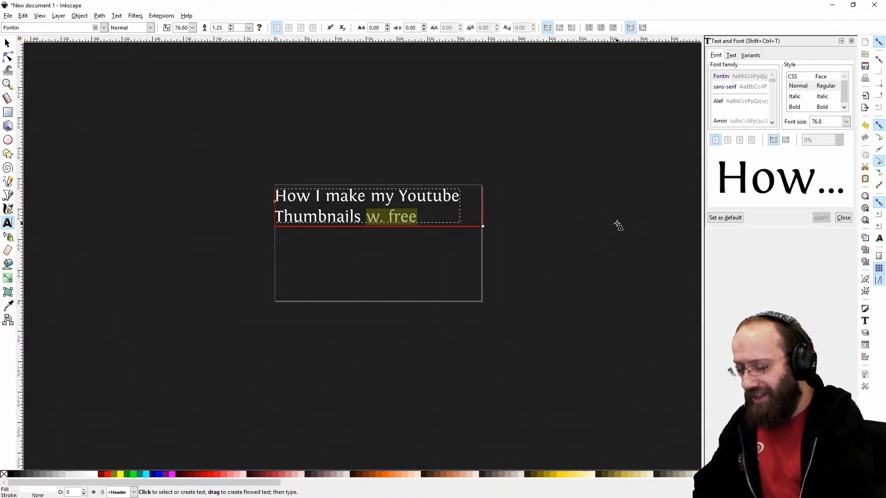
text(in)
text(50-)
key(BackSpace)
key(BackSpace)
key(BackSpace)
key(BackSpace)
text(5-)
text(10min)
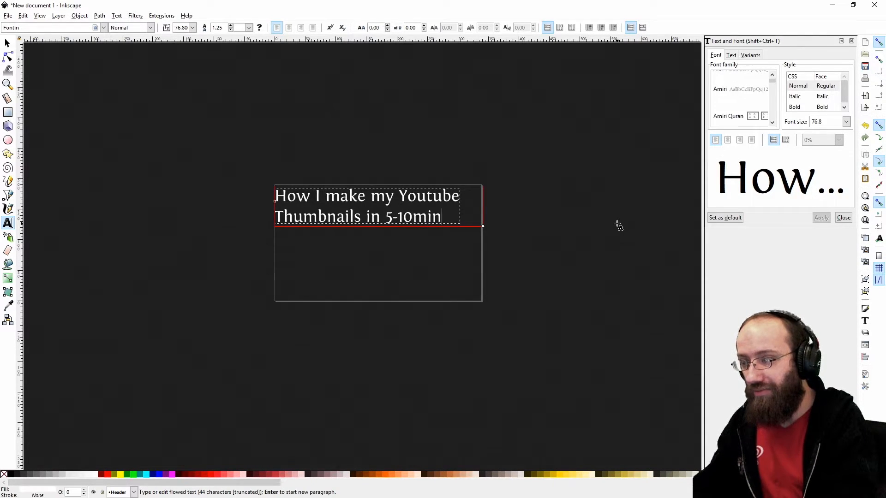
key(F1)
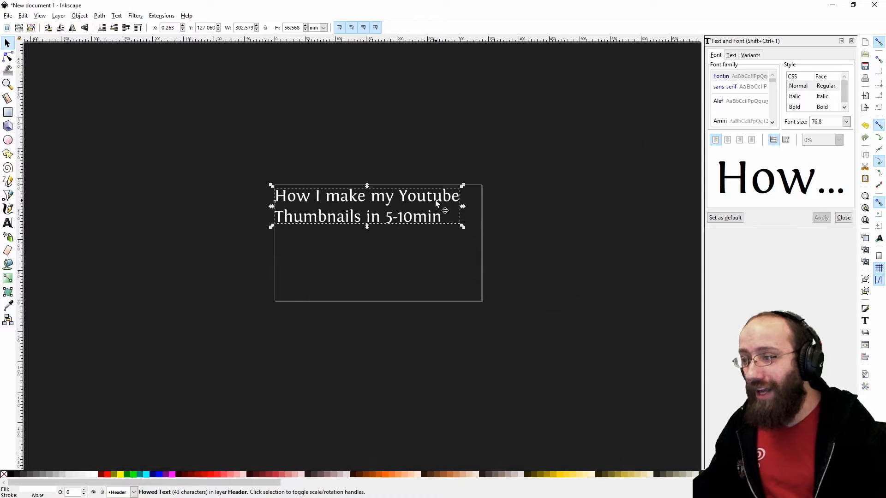
Step: Center the header text horizontally relative to the page using Align and Distribute
click(99, 16)
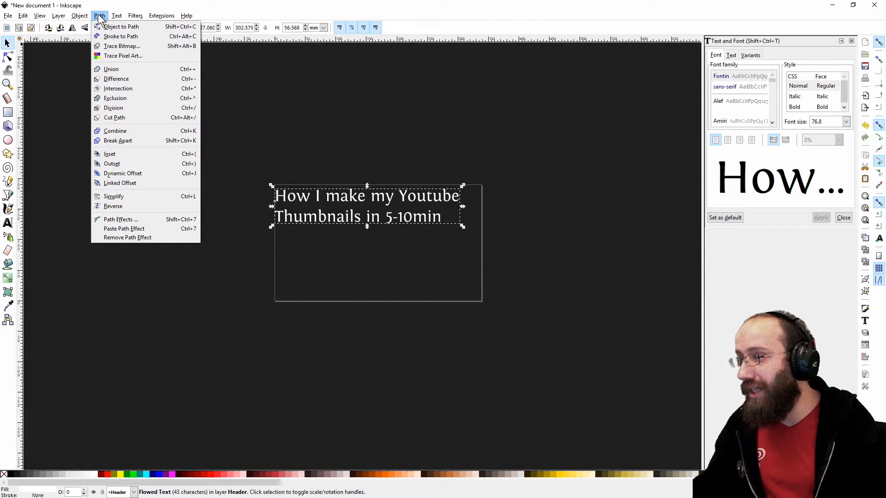
mouse_move(77, 16)
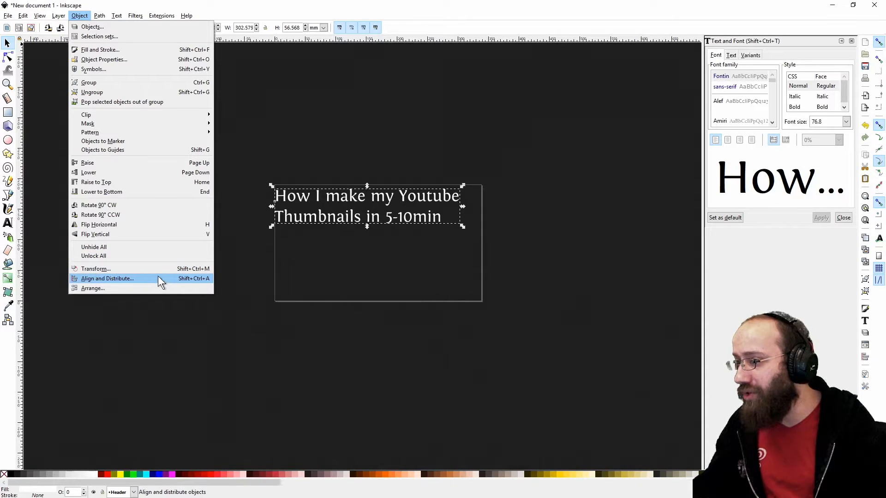
click(192, 280)
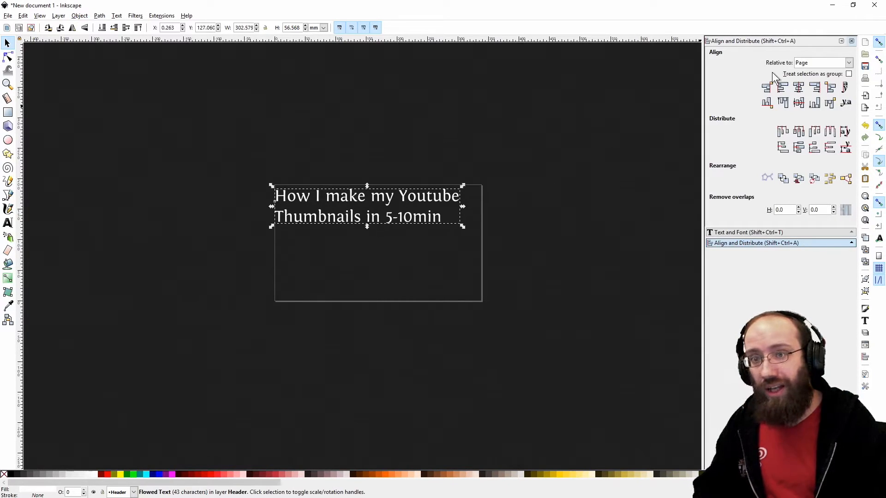
click(813, 61)
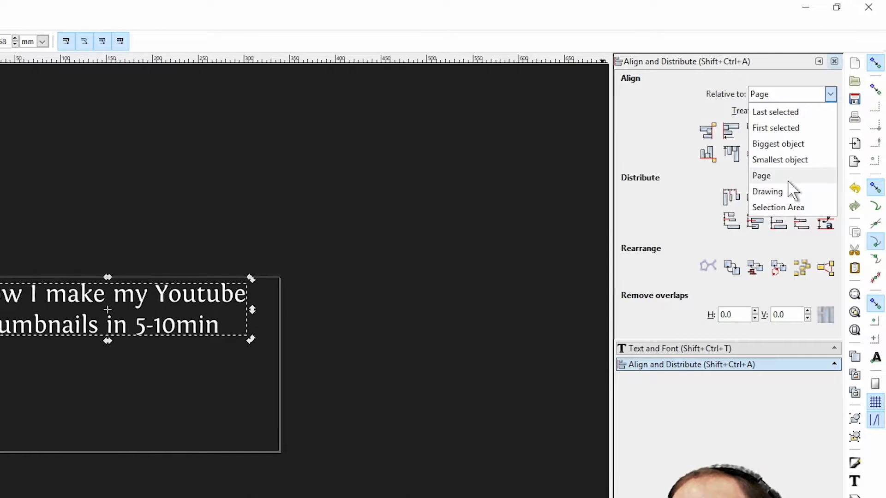
click(788, 179)
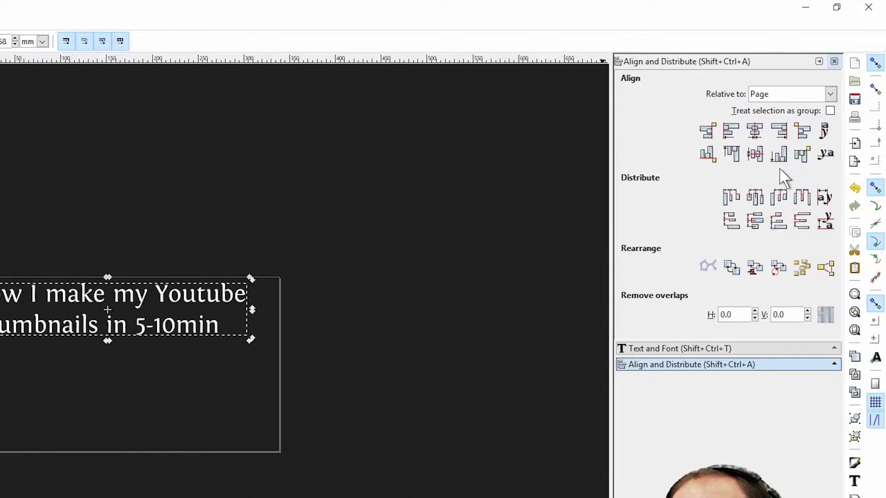
click(755, 131)
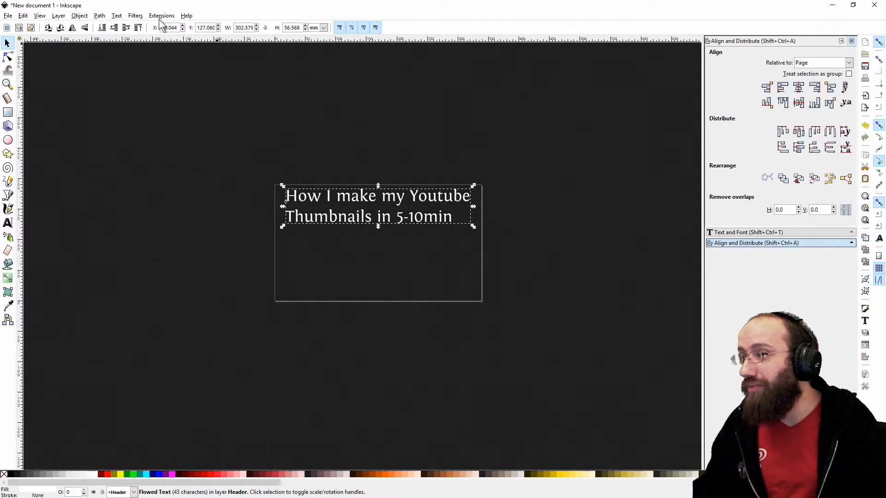
Step: Apply an outer Drop Shadow filter to the header text with 3 px blur radius, 10 px horizontal and vertical offsets, and color 0000007f
click(135, 16)
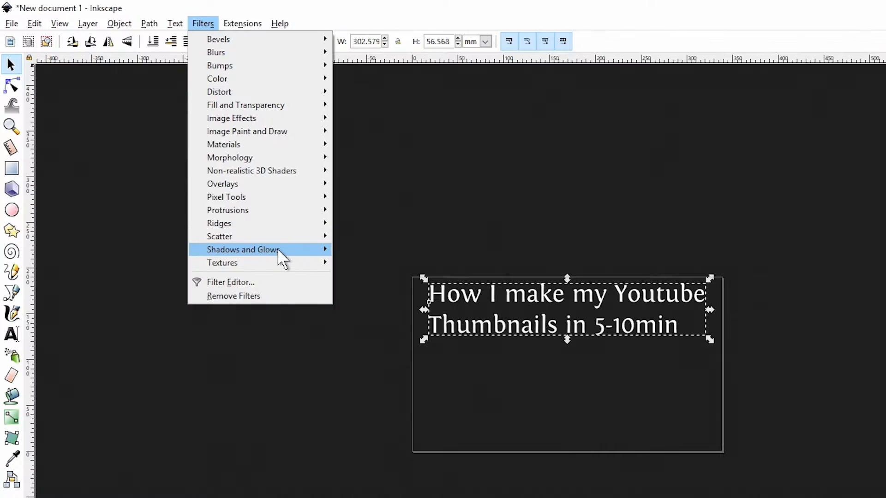
mouse_move(186, 167)
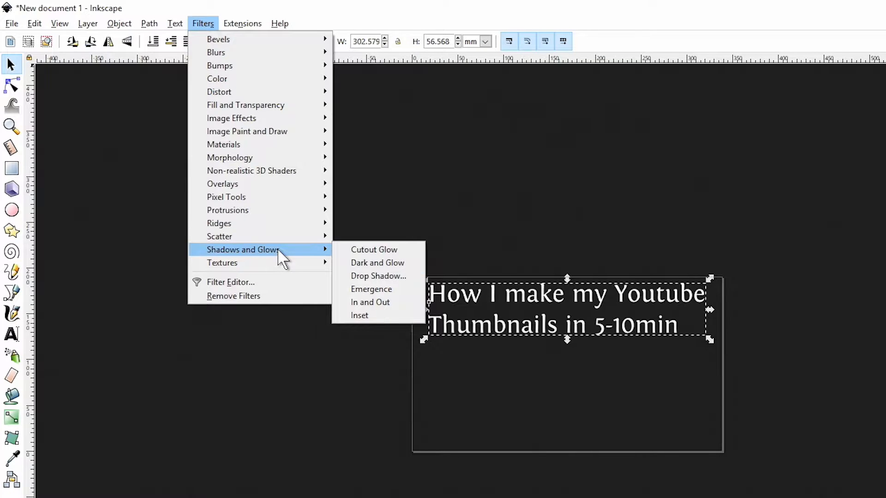
click(400, 276)
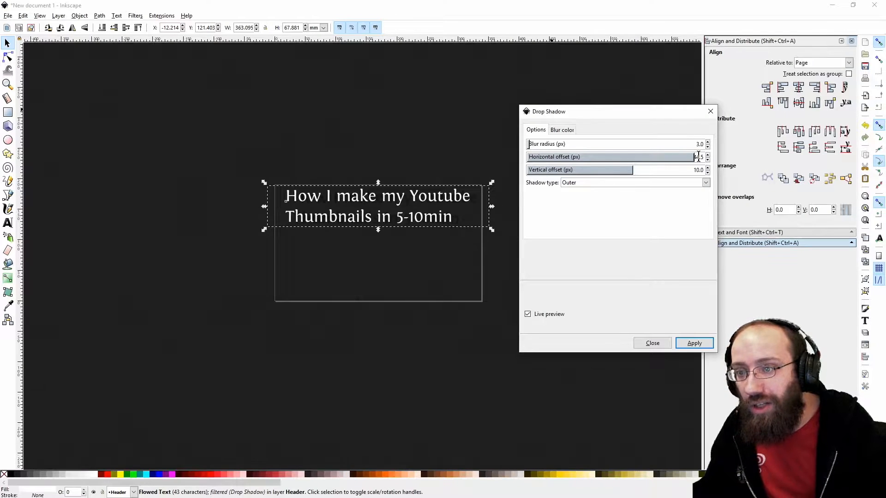
key(Return)
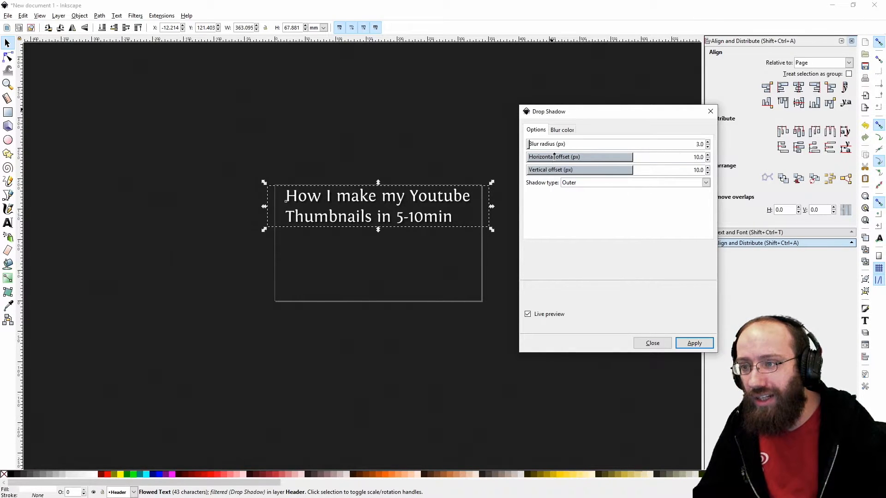
click(561, 130)
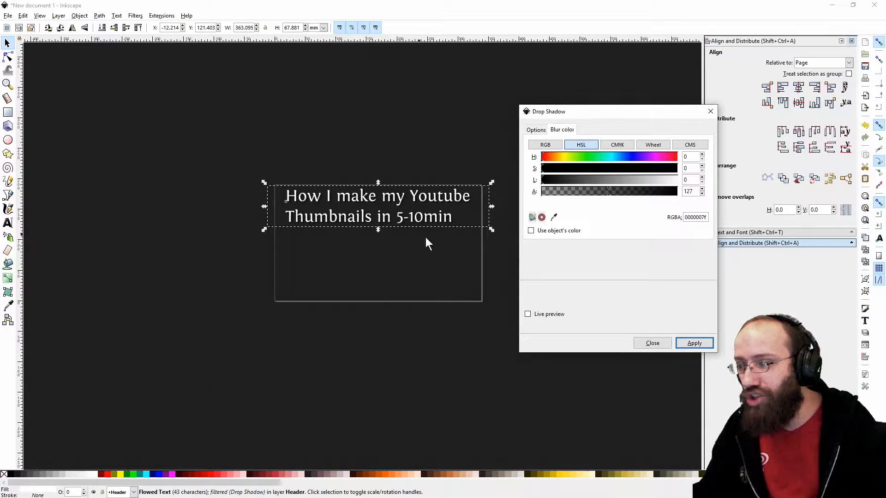
click(709, 347)
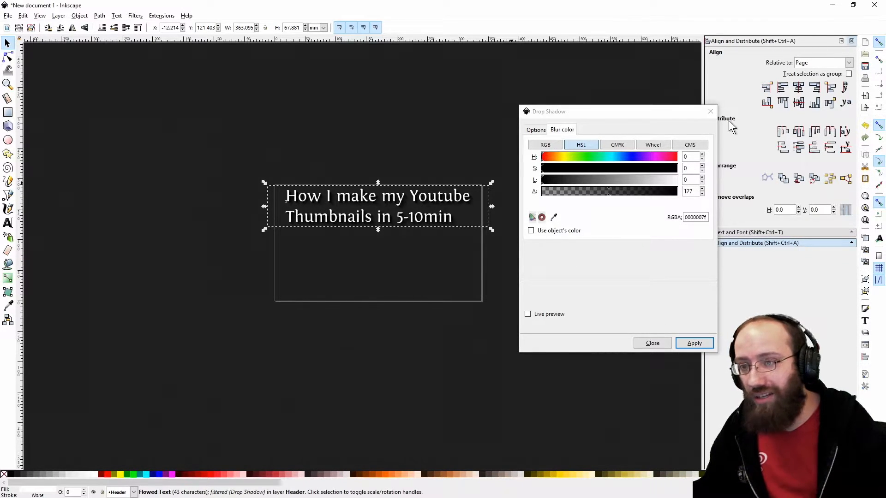
click(710, 111)
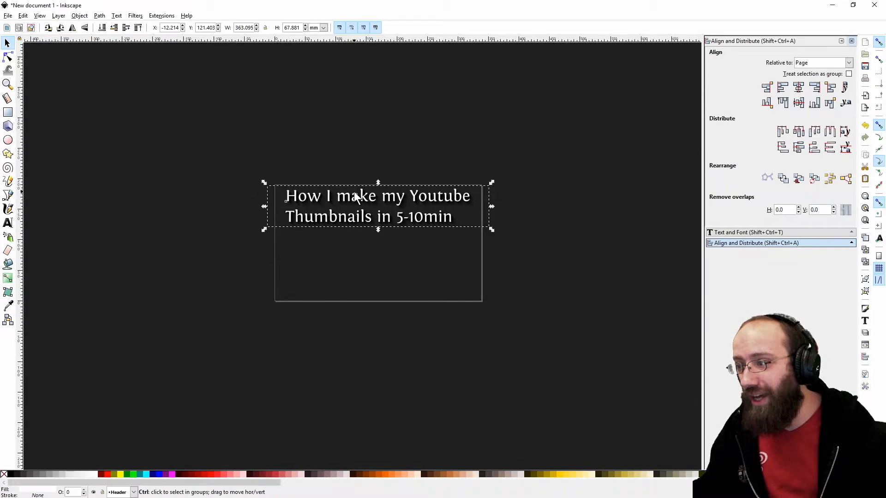
Step: Examine the header text's drop shadow up close and at full-page scale, leaving the text deselected
scroll(360, 194, up, 5)
scroll(394, 218, down, 3)
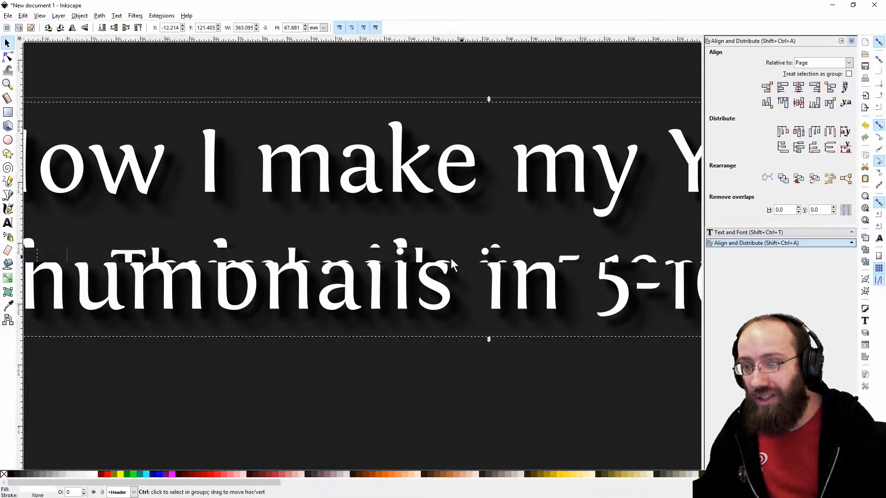
scroll(455, 256, down, 4)
scroll(368, 253, up, 2)
scroll(368, 253, up, 1)
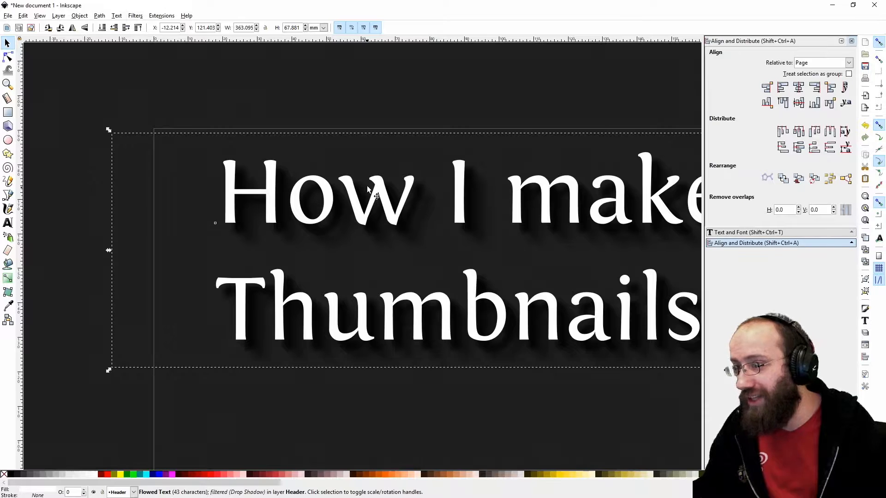
scroll(314, 246, down, 4)
scroll(216, 249, down, 1)
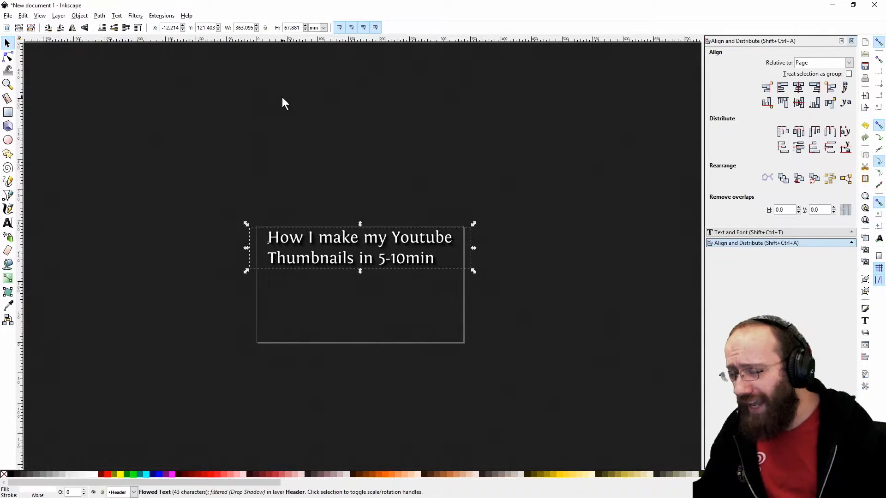
click(384, 112)
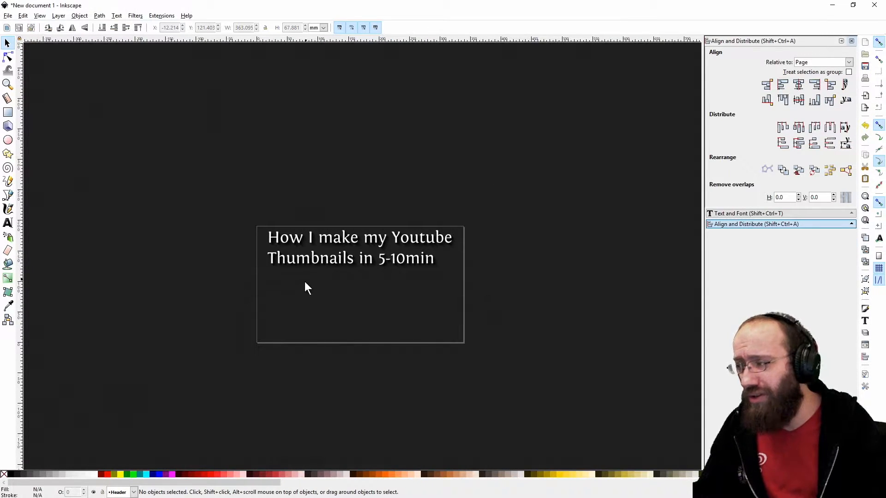
Step: Switch to the browser to look at the existing thumbnails on the YouTube channel's Videos page, and return to Inkscape
key(alt+Tab)
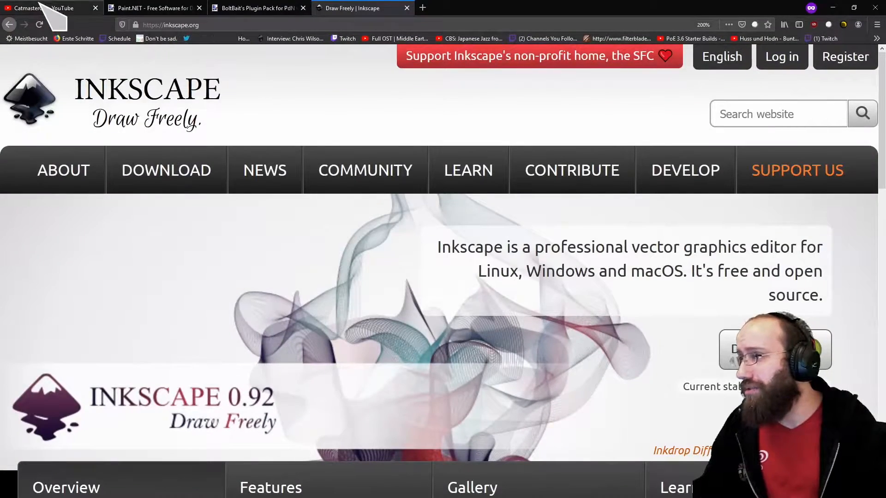
click(43, 8)
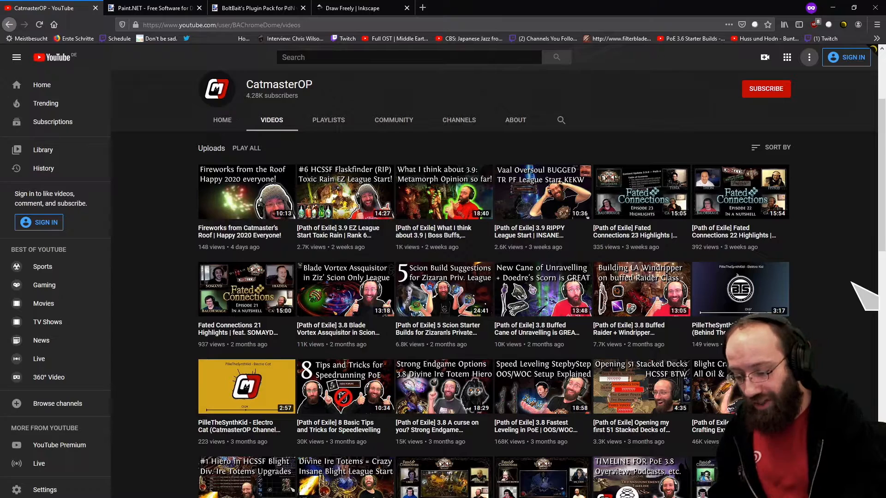
key(slash)
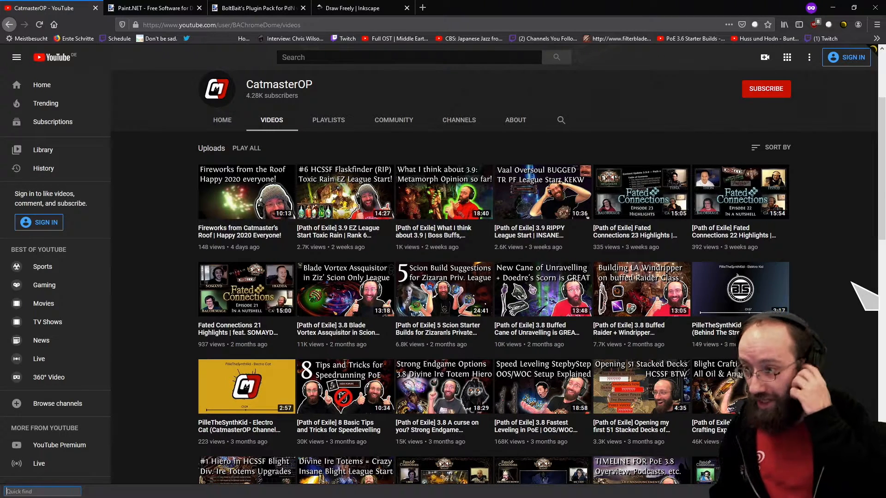
click(833, 8)
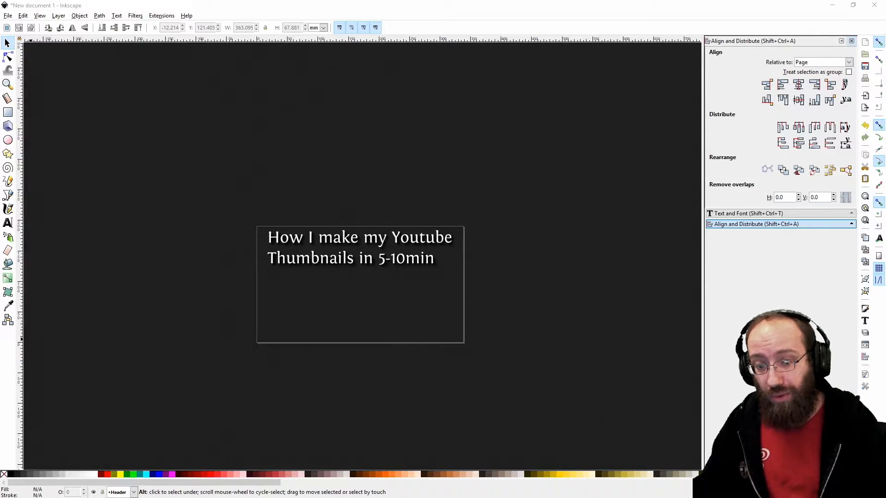
drag(1, 173, 121, 103)
click(62, 118)
drag(268, 64, 634, 328)
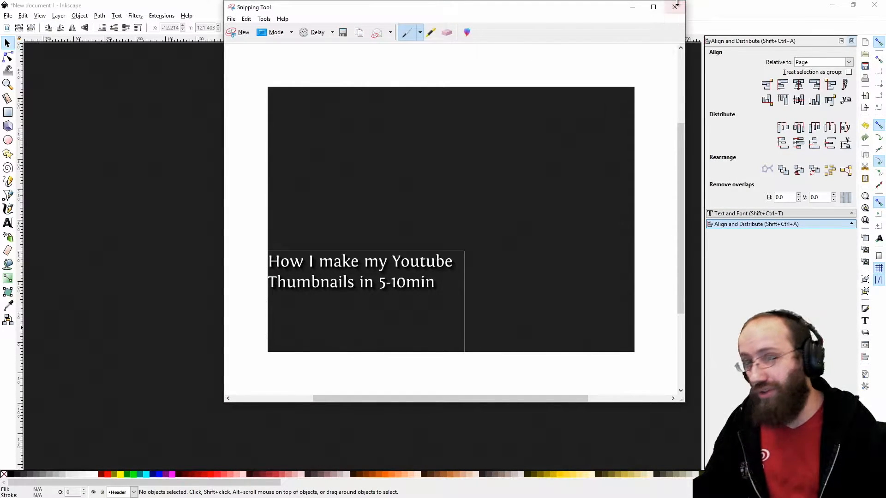
click(672, 8)
Step: Switch to paint.net and copy the rectangular area of the screenshot showing the channel's Videos page with its thumbnails
click(505, 212)
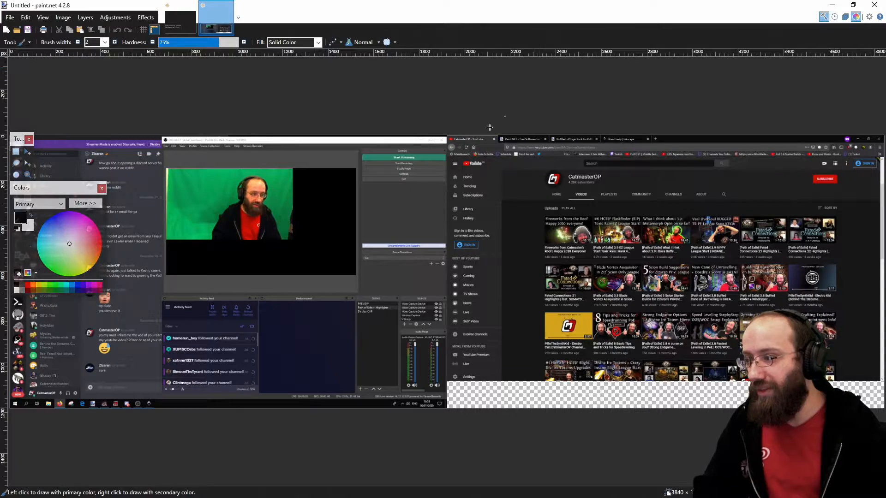
scroll(396, 208, down, 2)
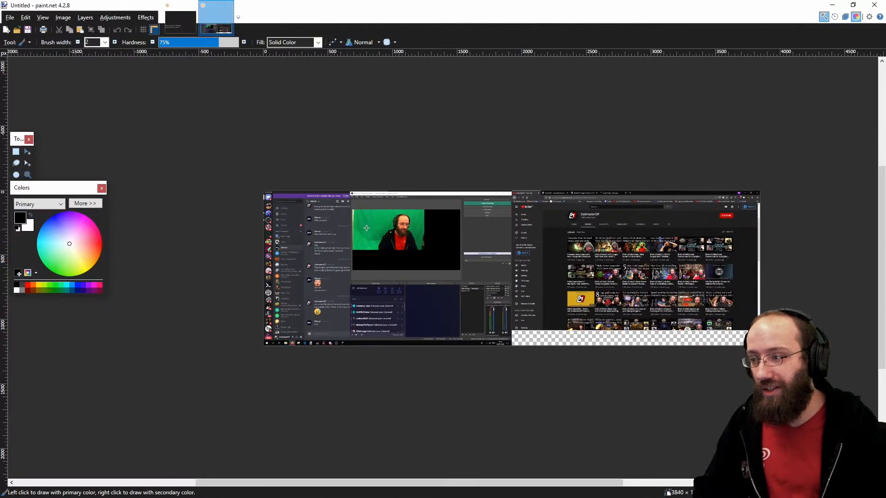
scroll(396, 208, up, 5)
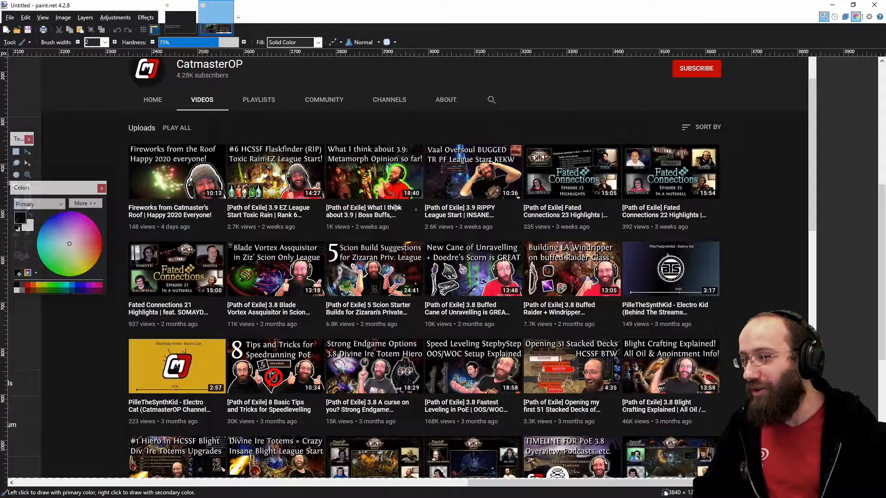
click(16, 151)
scroll(276, 156, down, 1)
scroll(276, 157, down, 1)
drag(150, 74, 619, 318)
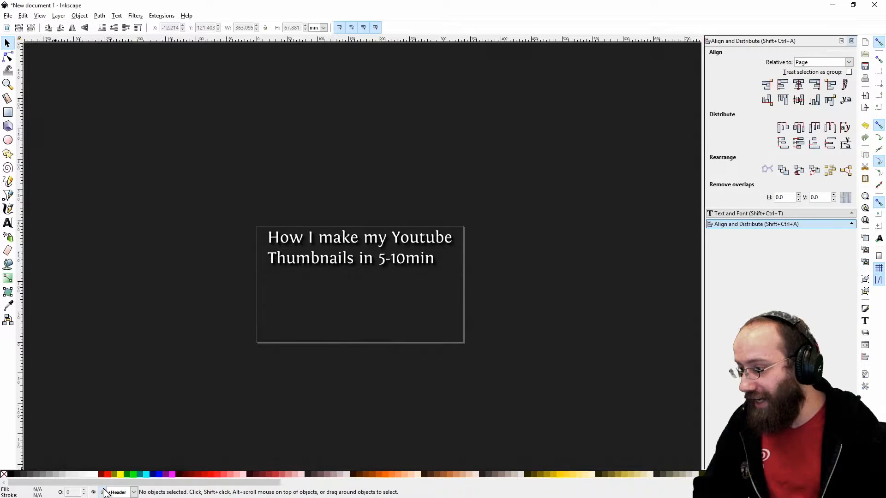
Step: In Inkscape, lock the Header layer and add a new layer named "Background"
click(103, 492)
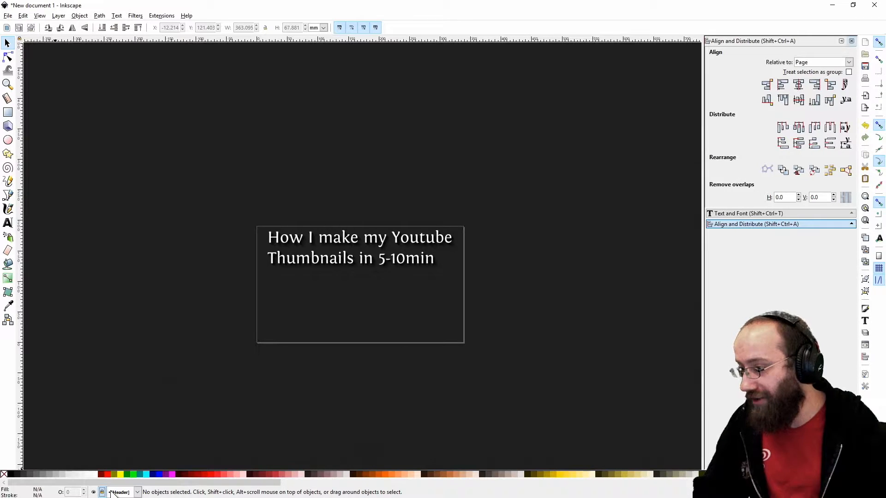
click(58, 16)
click(72, 26)
text(Background)
key(Return)
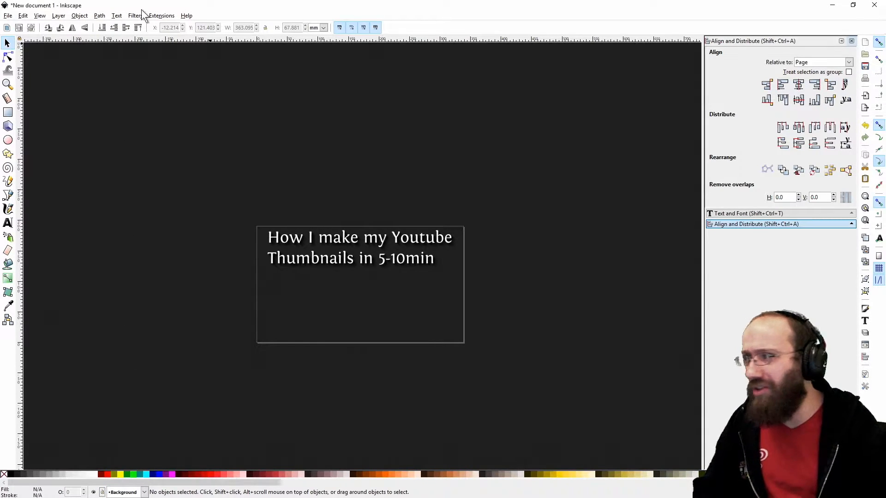
Step: Show the Layers dialog and reorder the layers so that Background sits below Header
click(79, 16)
mouse_move(58, 16)
click(127, 191)
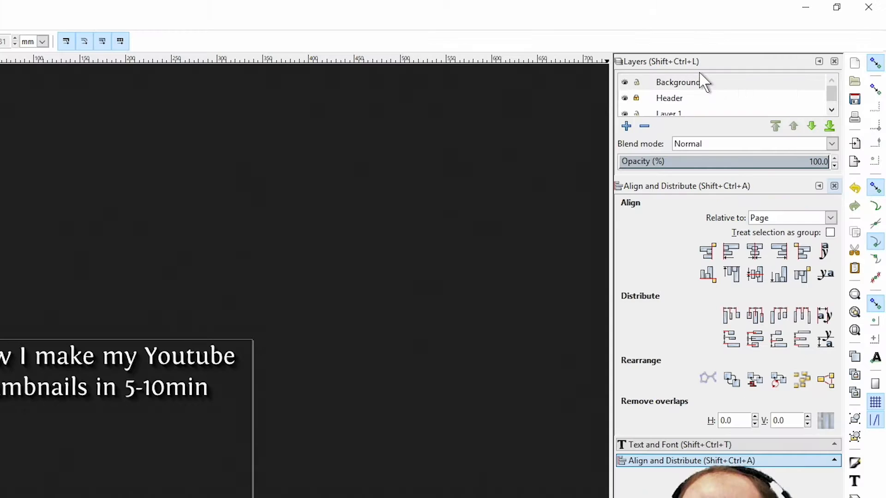
mouse_move(762, 54)
mouse_down()
mouse_move(763, 96)
mouse_move(758, 63)
mouse_up()
drag(694, 94, 695, 106)
Step: Paste the copied screenshot into the Background layer and place it over the page, enlarged to about 498 mm wide
click(144, 492)
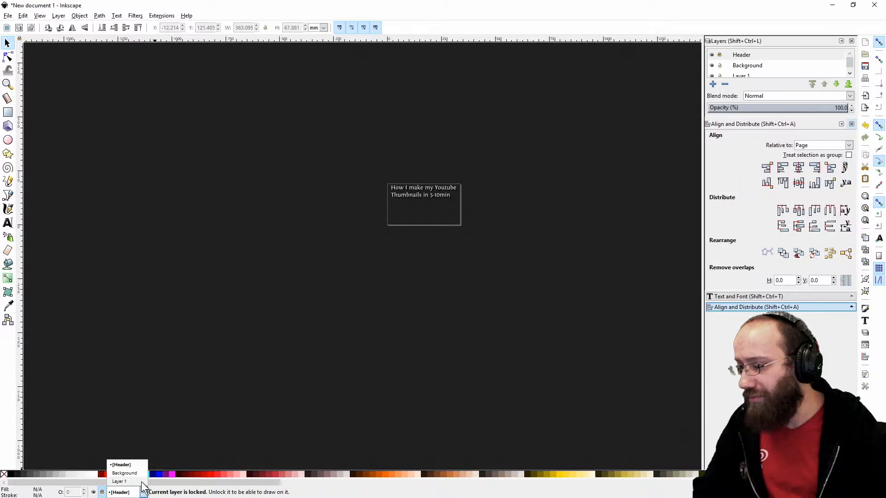
click(140, 475)
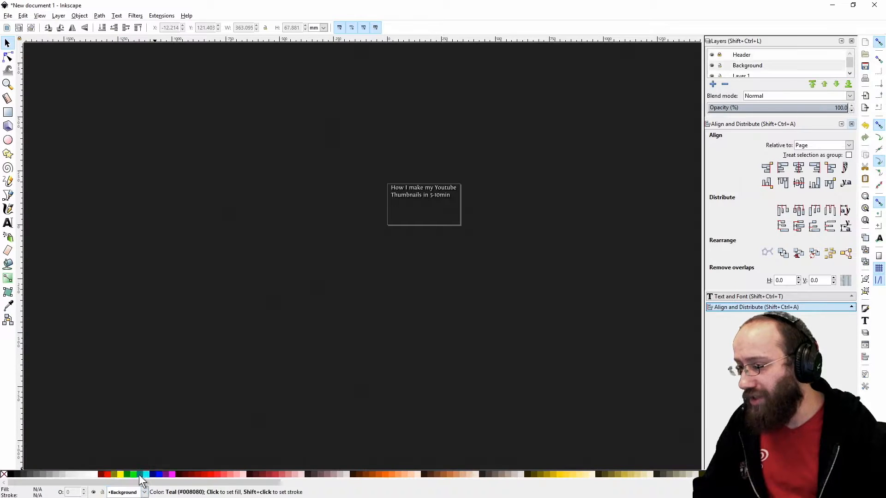
key(ctrl+v)
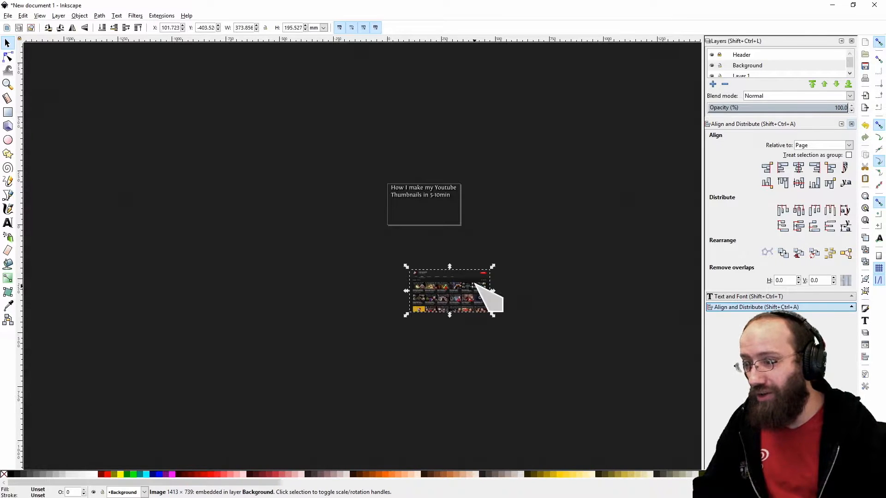
drag(474, 287, 475, 208)
scroll(439, 207, up, 4)
key(Escape)
Step: In the document properties, set the page border color to cc0000ff and show the border on top of the drawing
click(8, 15)
click(55, 162)
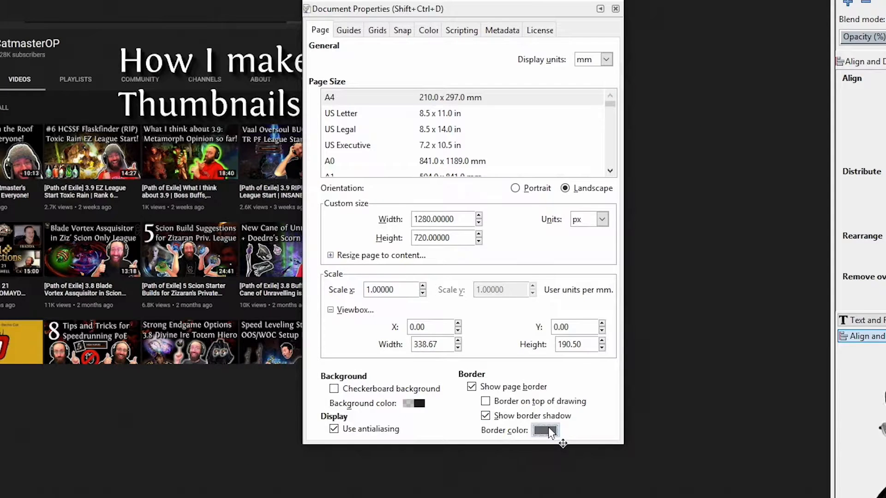
click(511, 369)
drag(434, 253, 502, 259)
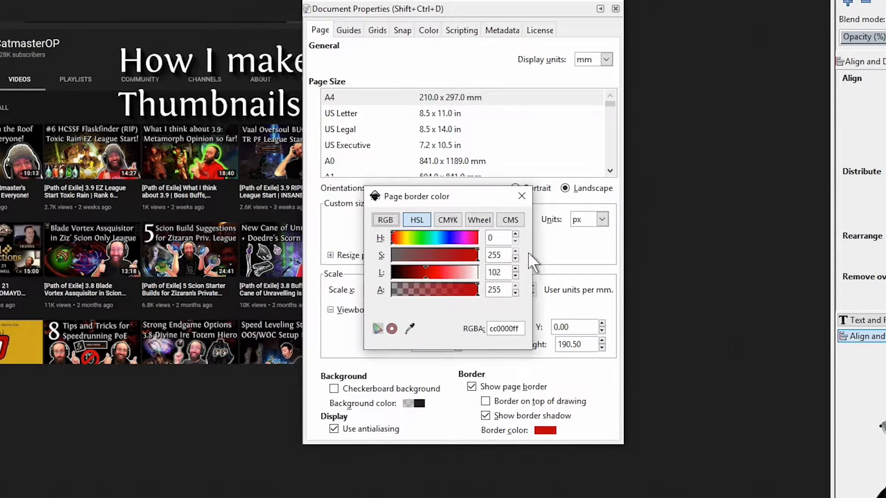
key(Escape)
click(496, 402)
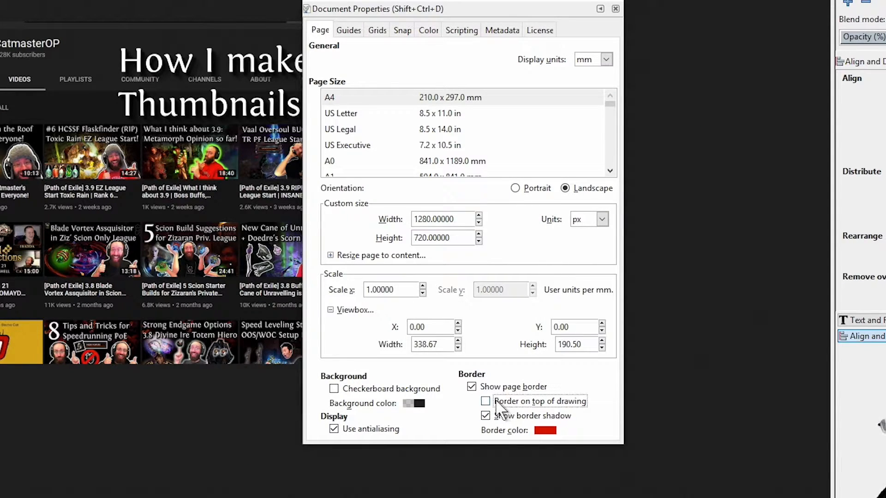
click(615, 9)
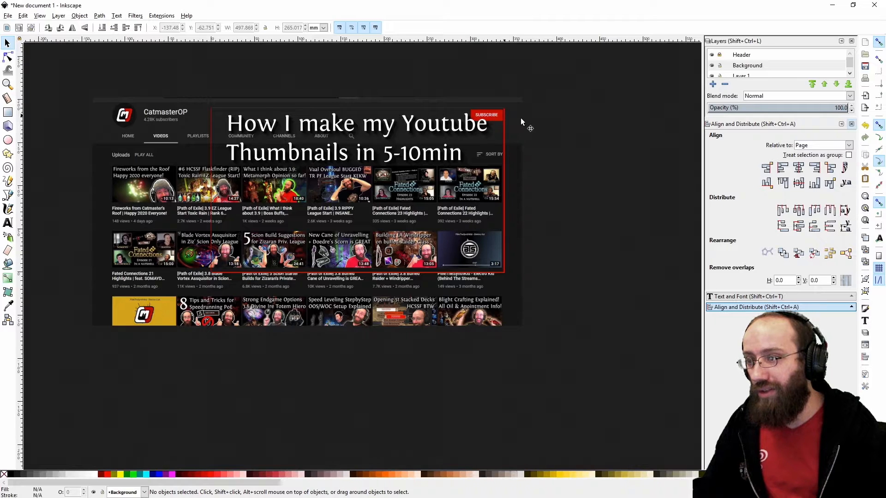
Step: Nudge the pasted screenshot slightly up and left, and lock the Background layer
mouse_move(514, 118)
mouse_down()
mouse_move(503, 108)
mouse_move(508, 124)
mouse_move(513, 116)
mouse_up()
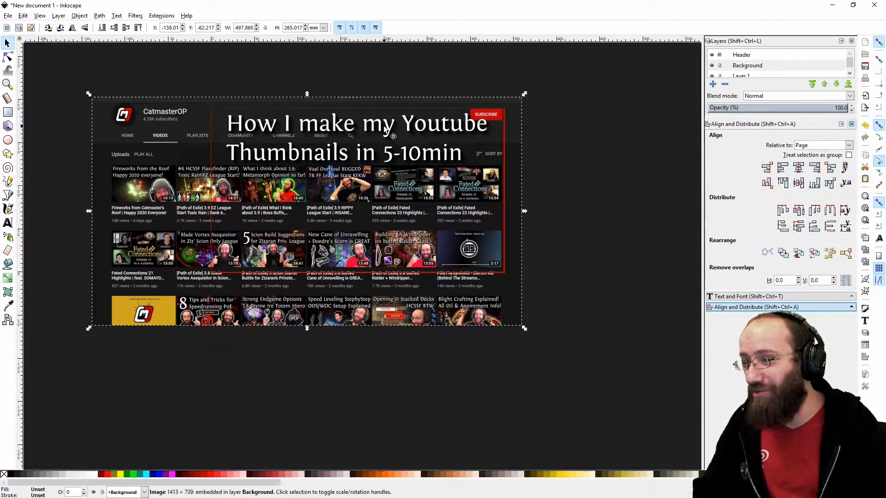
click(102, 492)
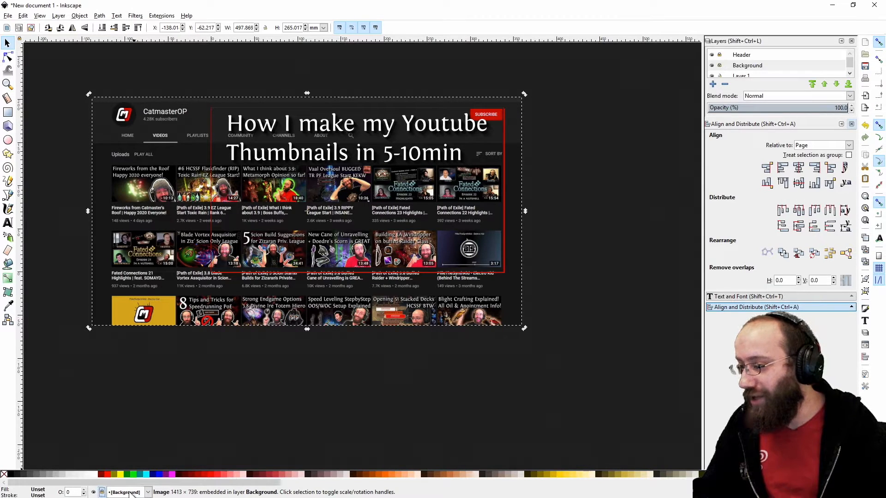
Step: Unlock the Header layer and move the header text left to X -25.443 mm, near the page's left edge
click(148, 493)
click(124, 465)
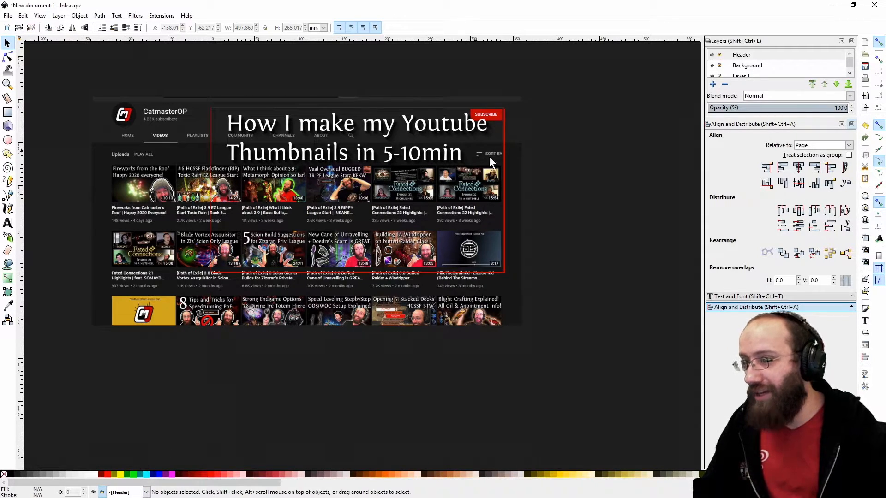
click(102, 492)
click(349, 130)
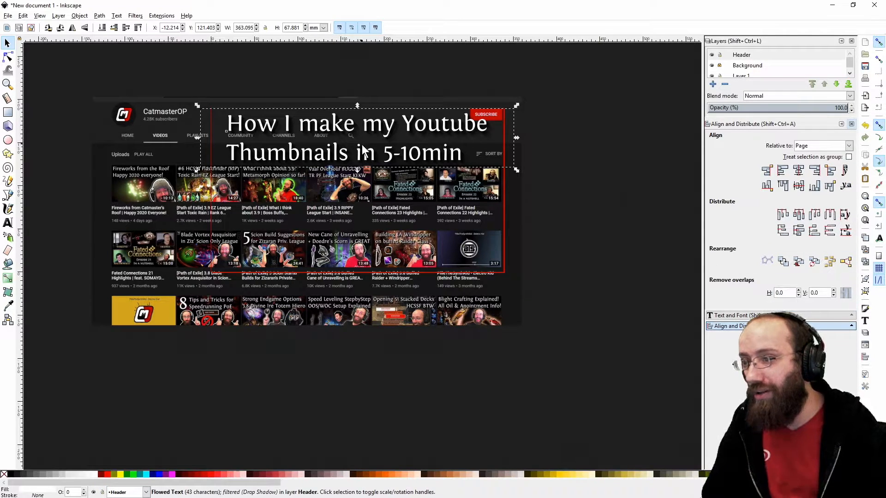
key(Left)
key(Left)
key(Left)
key(Left)
key(Left)
key(Left)
key(Left)
key(Left)
key(Left)
key(Left)
key(Left)
key(Left)
key(Left)
key(Left)
key(Left)
key(Left)
key(Left)
key(Left)
key(Left)
key(Left)
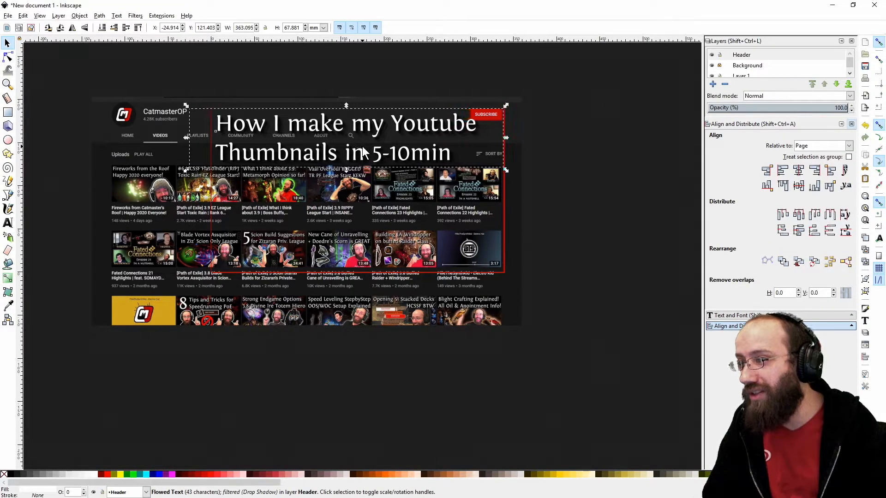
key(Left)
key(Escape)
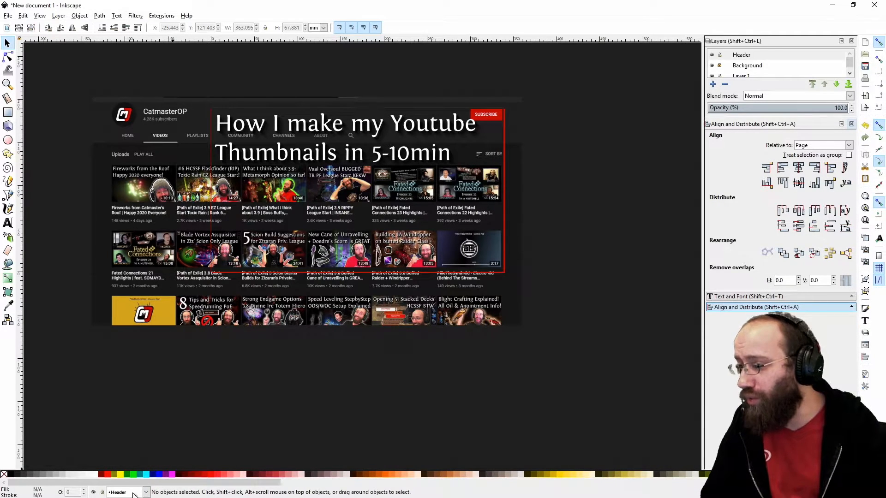
Step: Lock the Header layer again and make Background the current layer
click(102, 492)
click(145, 493)
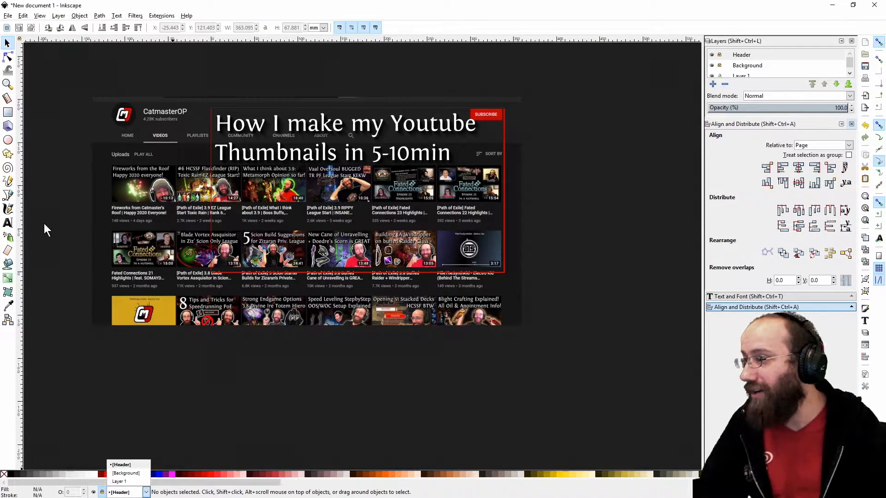
click(125, 473)
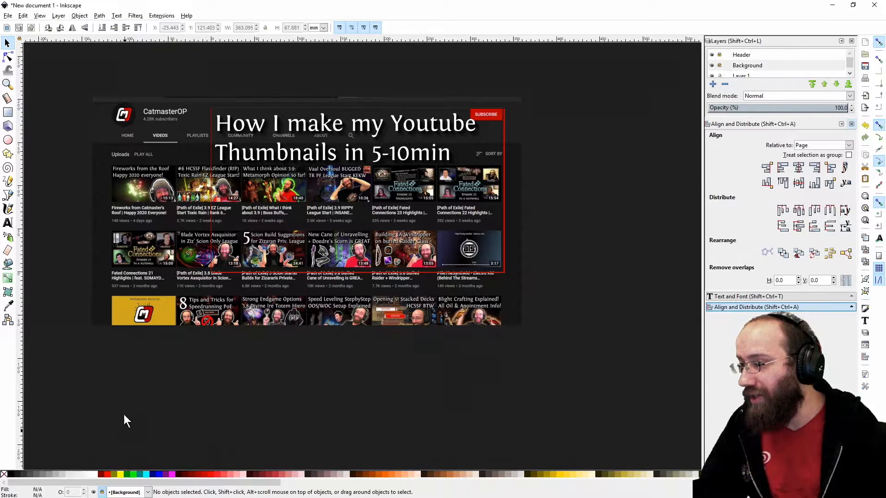
Step: Unlock the Background layer and draw a black ellipse about 401 mm by 92 mm behind the header text
click(8, 140)
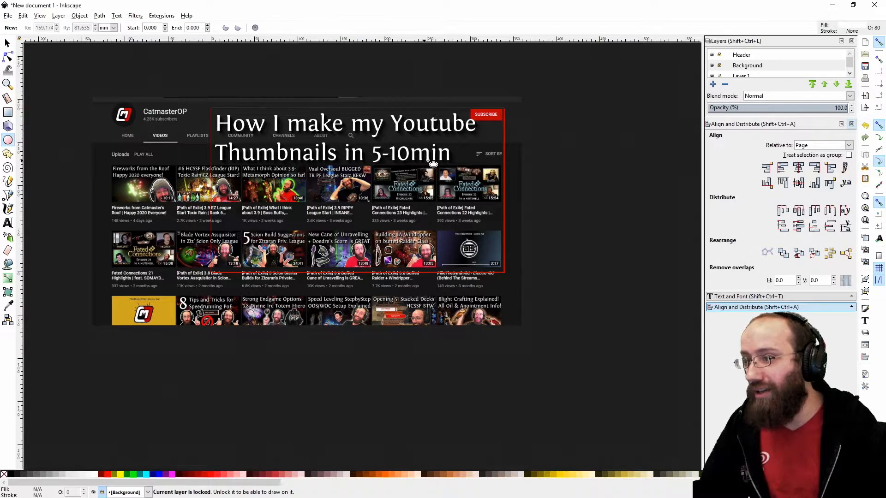
click(11, 474)
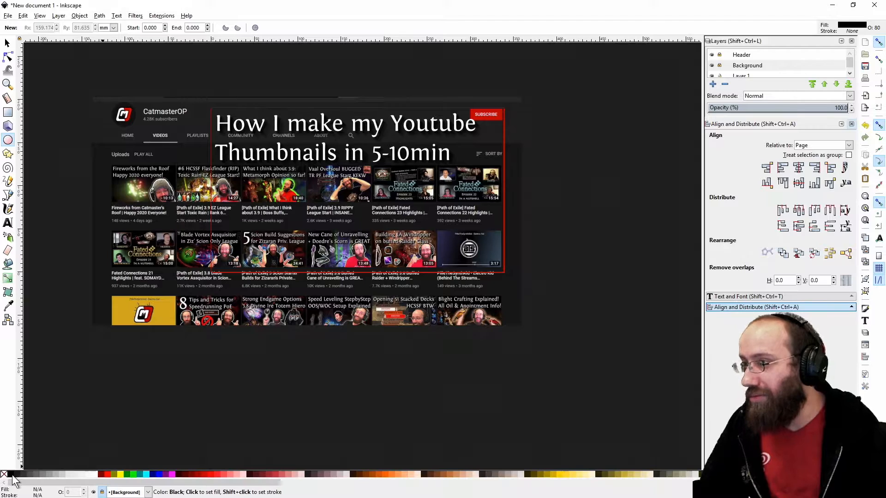
click(148, 493)
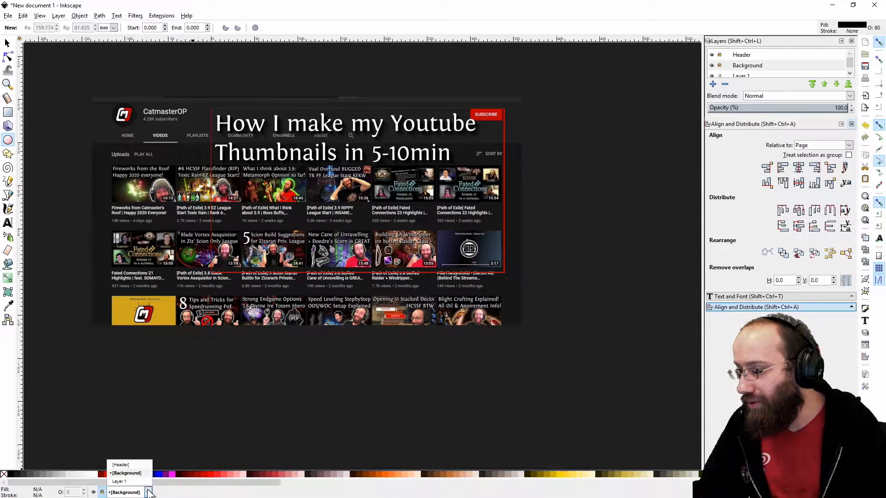
click(105, 495)
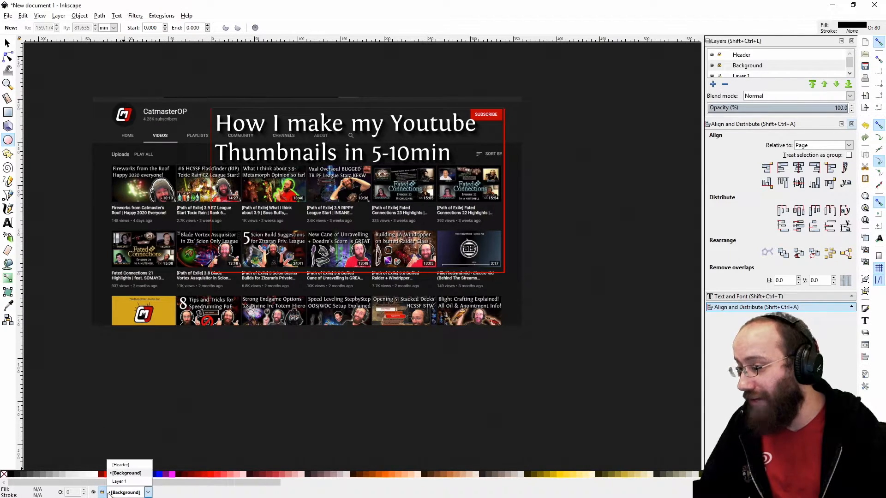
click(102, 492)
mouse_move(117, 82)
mouse_down()
mouse_move(427, 170)
mouse_move(463, 162)
mouse_up()
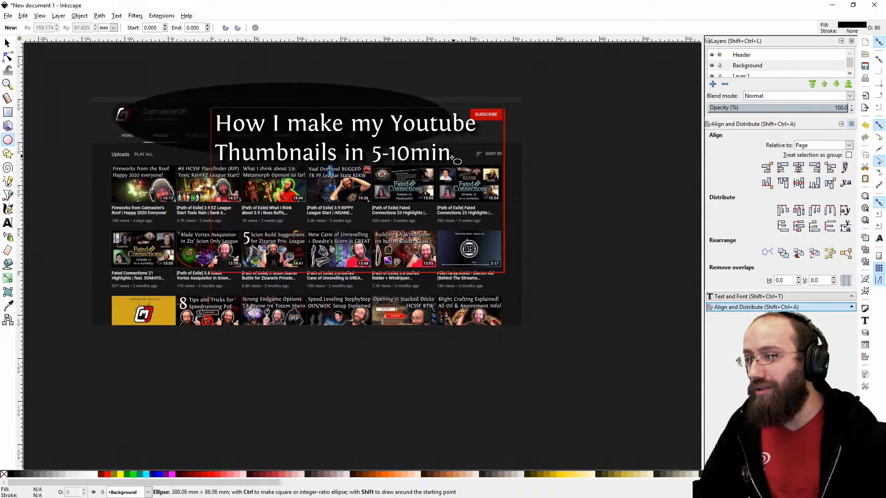
click(8, 45)
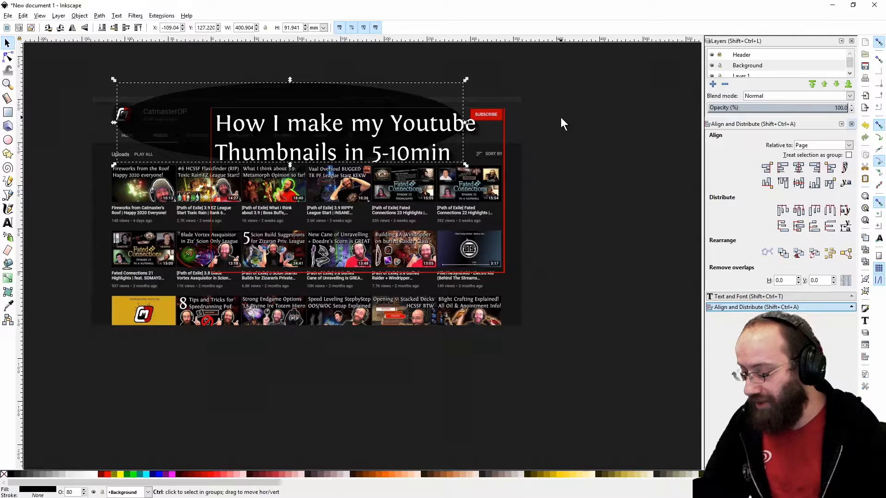
Step: Set the black ellipse's blur to 11% in Fill and Stroke
key(ctrl+shift+f)
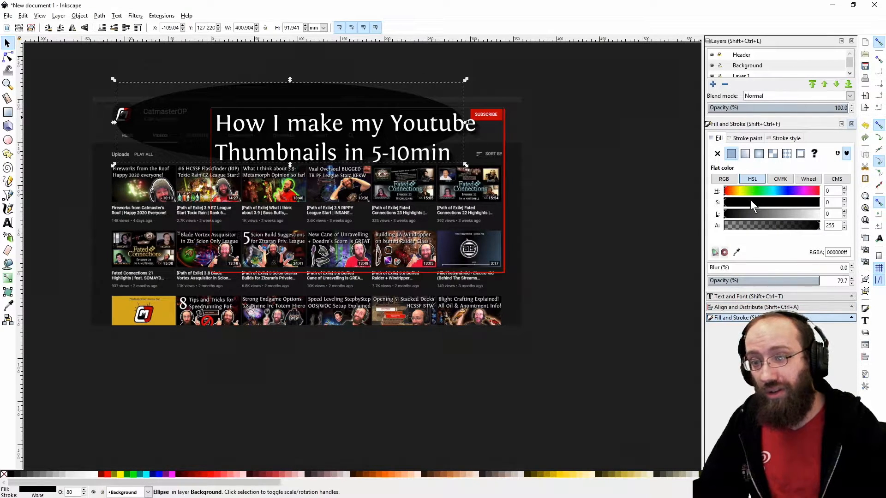
click(851, 266)
click(852, 267)
click(851, 267)
click(851, 267)
click(852, 266)
click(851, 267)
click(851, 267)
click(852, 267)
click(851, 266)
click(851, 267)
click(851, 267)
Step: Reposition the blurred ellipse up and left behind the header text, set its opacity to 50%, and deselect it
mouse_move(349, 88)
mouse_down()
mouse_move(339, 74)
mouse_move(333, 96)
mouse_move(340, 88)
mouse_move(343, 96)
mouse_up()
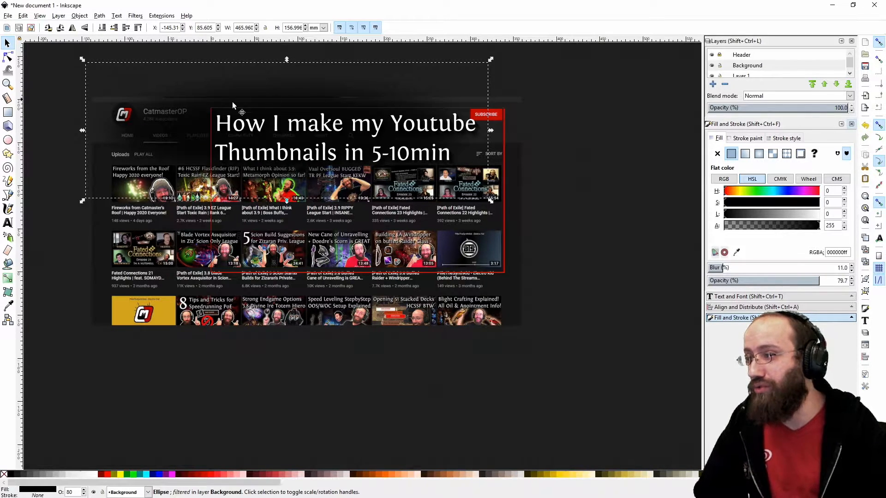
drag(192, 142, 188, 114)
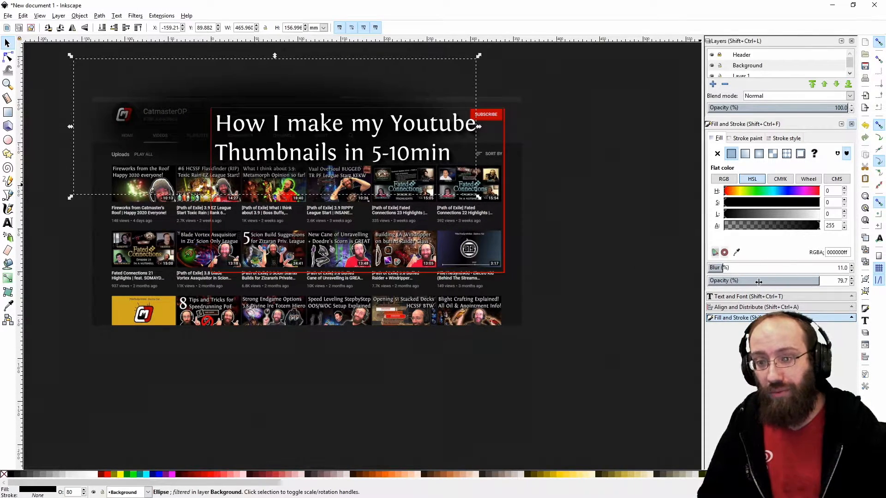
drag(759, 282, 751, 284)
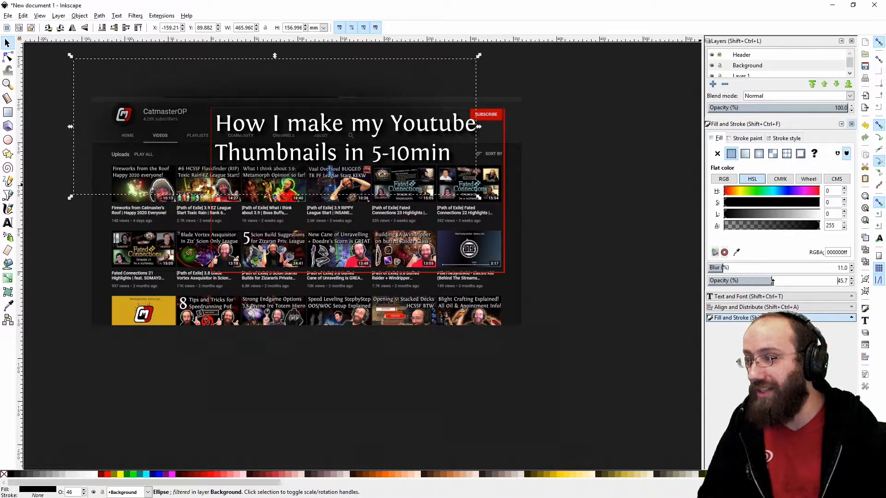
click(448, 132)
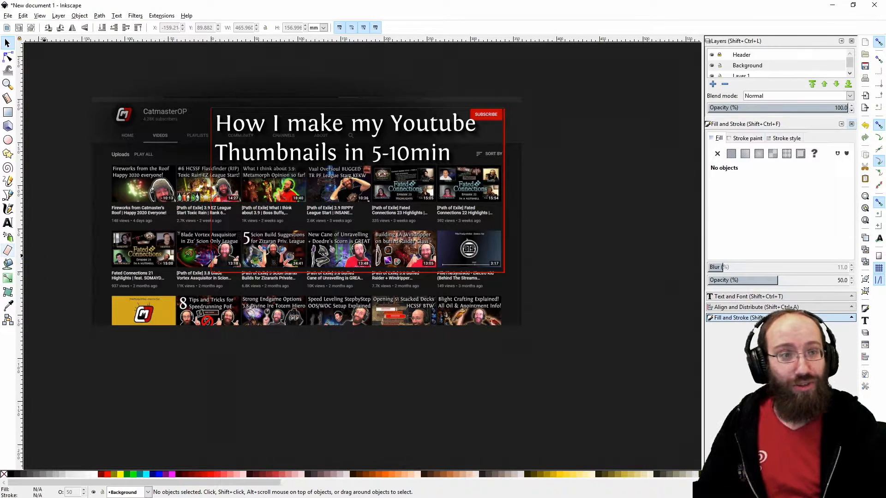
key(alt+Tab)
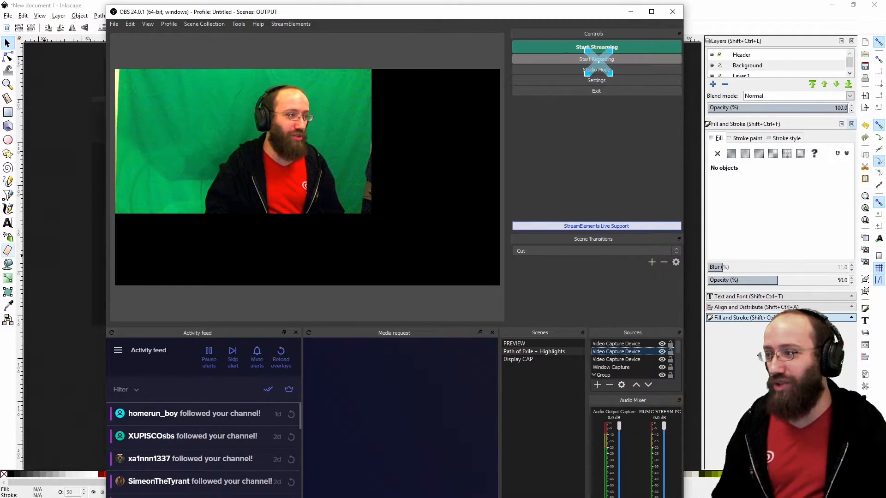
click(598, 59)
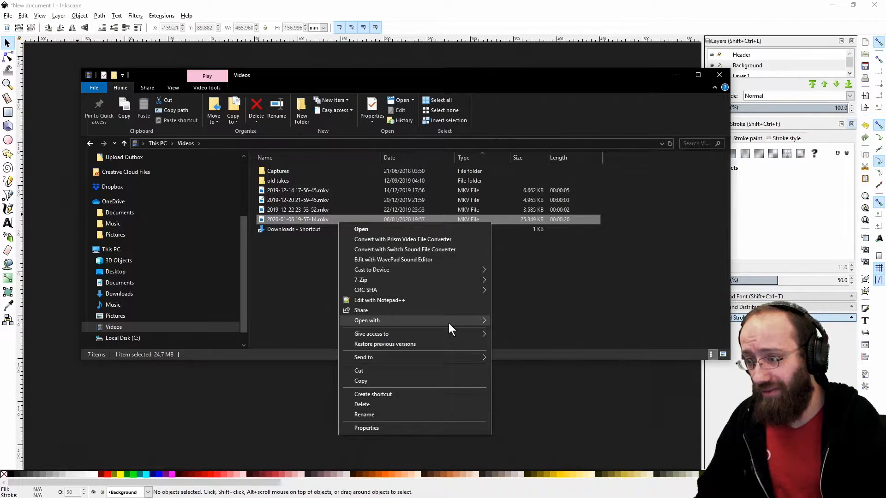
mouse_move(450, 323)
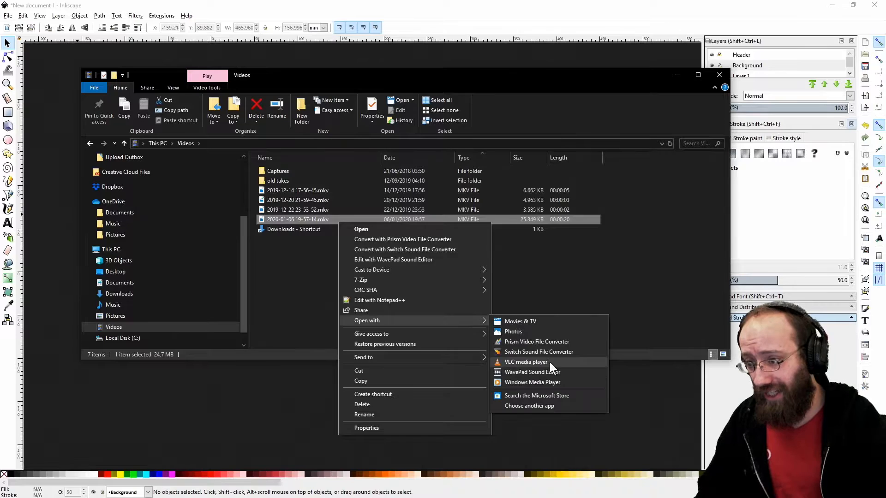
click(550, 362)
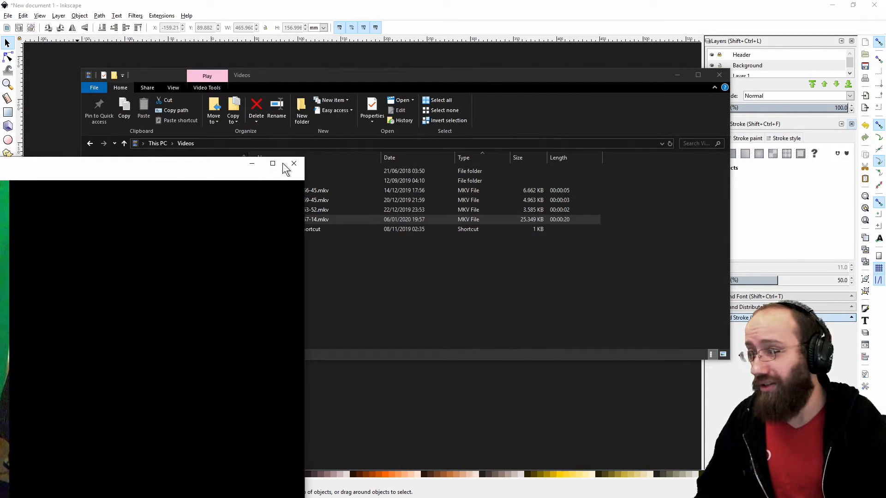
drag(0, 166, 364, 74)
double_click(372, 209)
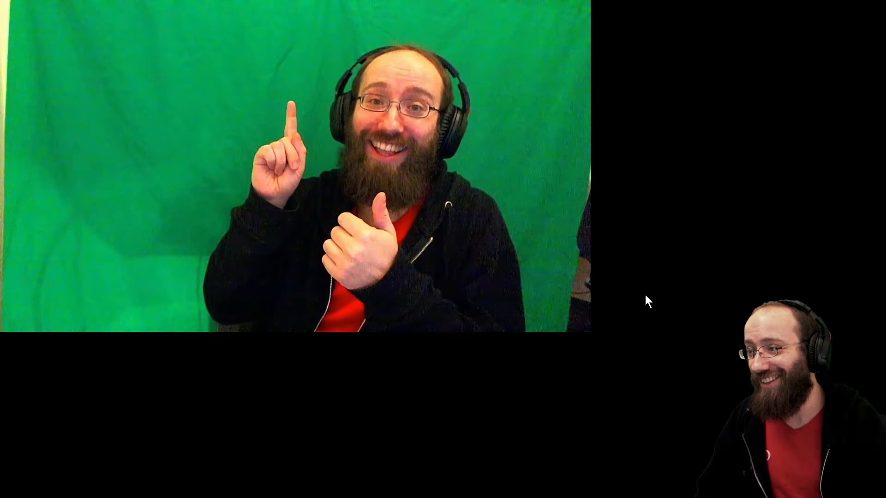
Step: Pause the clip on the pointing and thumbs-up pose and snip that frame around the green-screen portrait
key(space)
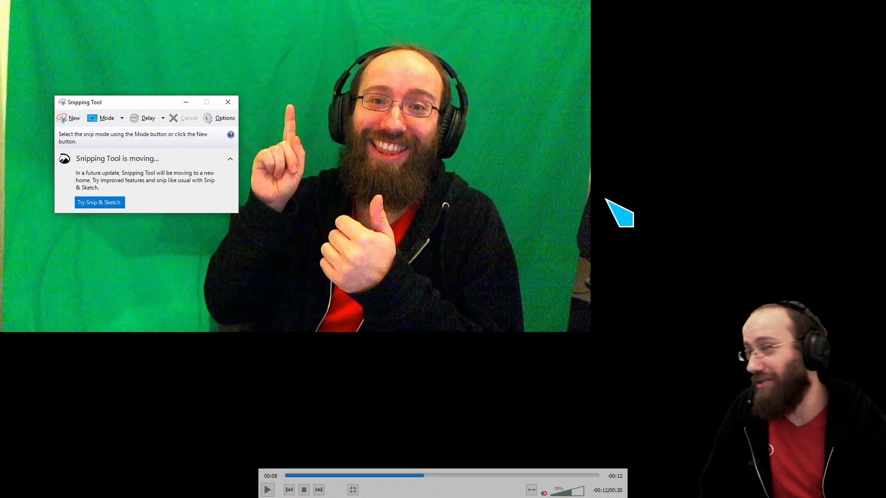
click(35, 94)
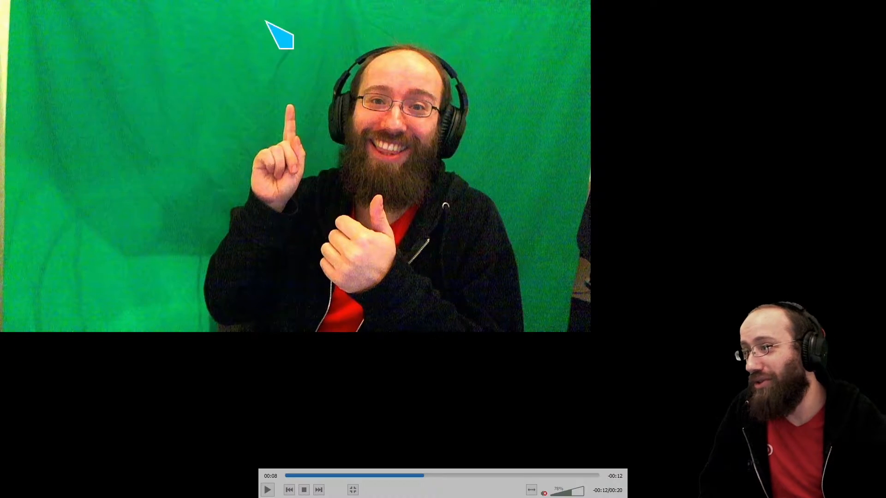
drag(171, 10, 563, 333)
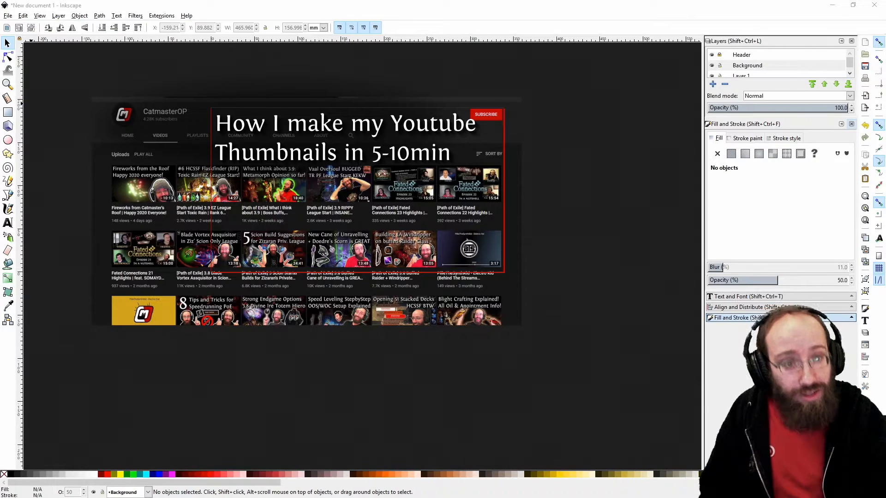
Step: In paint.net, select the green backdrop around the portrait with the Magic Wand at 35% tolerance
click(16, 186)
click(405, 181)
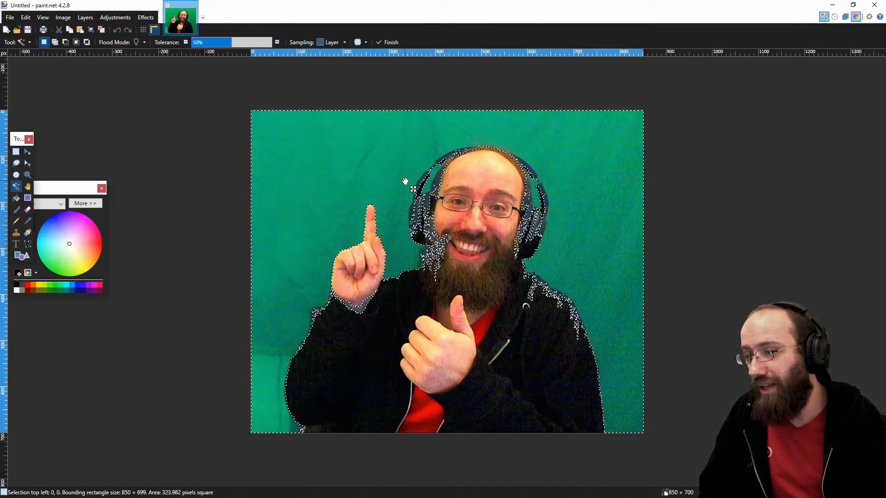
click(365, 172)
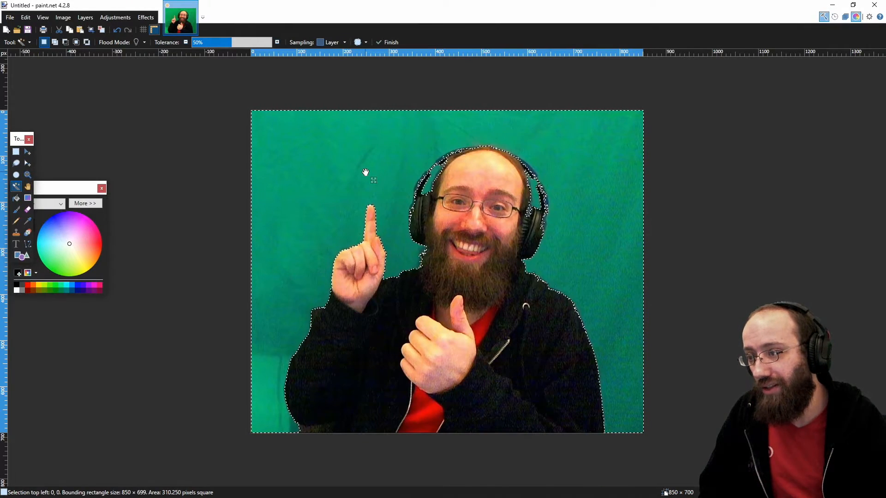
click(224, 42)
drag(224, 42, 220, 43)
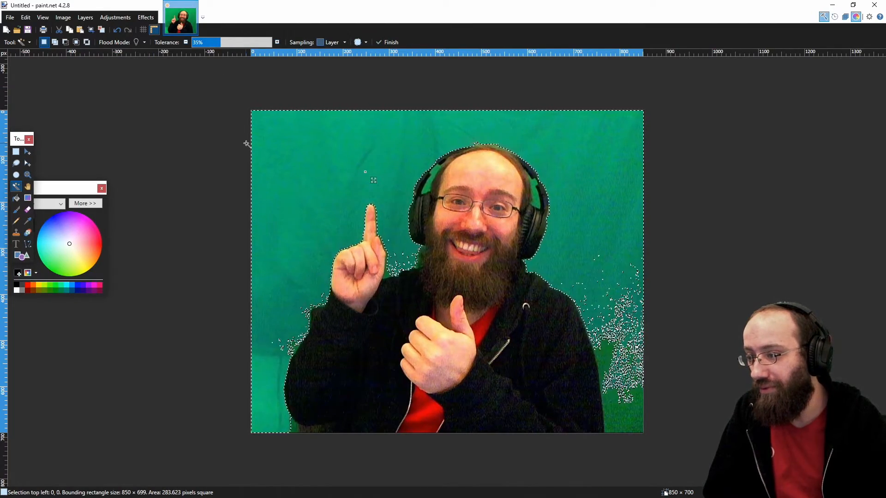
drag(373, 180, 398, 233)
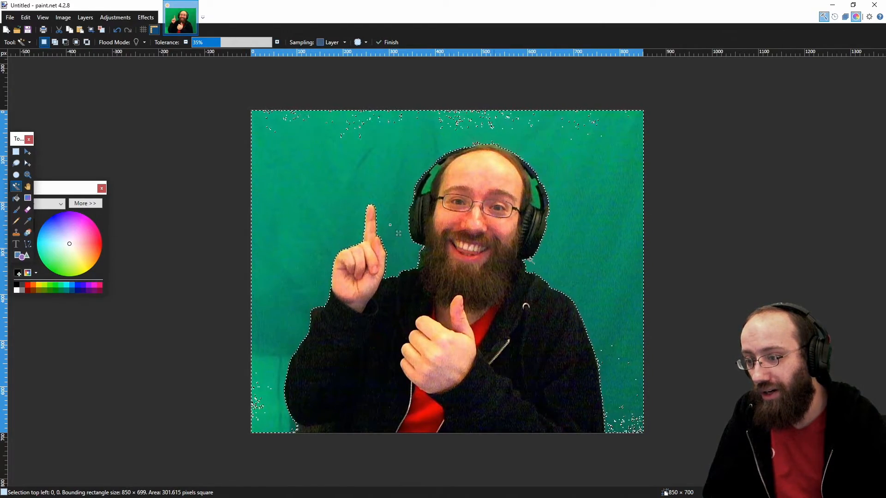
Step: Resample the green backdrop from several points, set the tolerance to 34%, and delete the selected backdrop
scroll(364, 264, up, 2)
click(404, 224)
click(282, 258)
scroll(355, 463, down, 2)
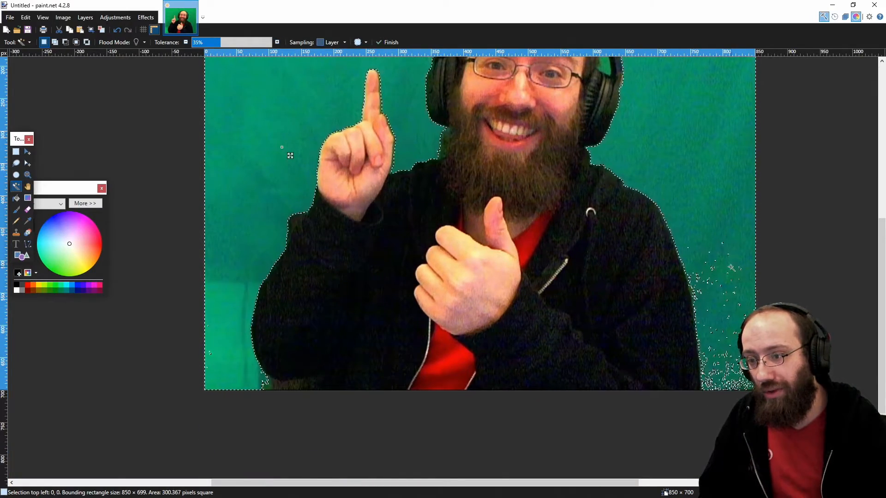
click(716, 232)
scroll(677, 224, up, 2)
click(679, 306)
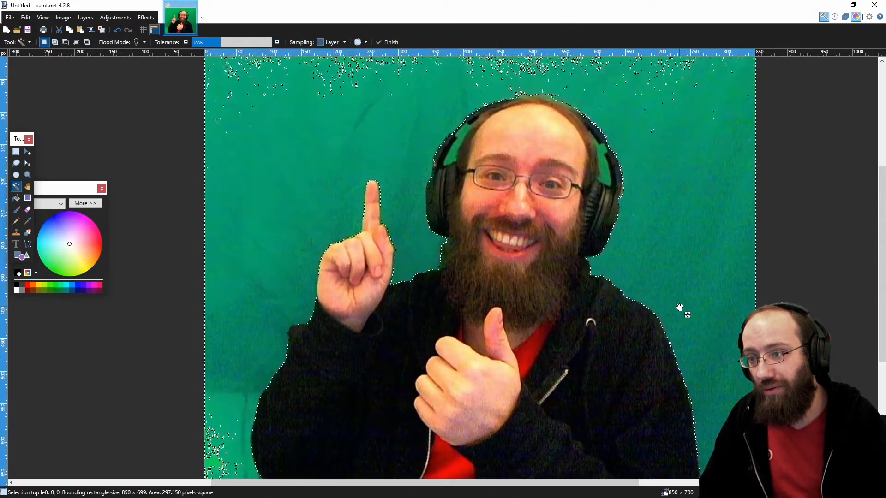
click(679, 290)
drag(221, 44, 219, 46)
scroll(498, 216, down, 3)
scroll(497, 215, up, 2)
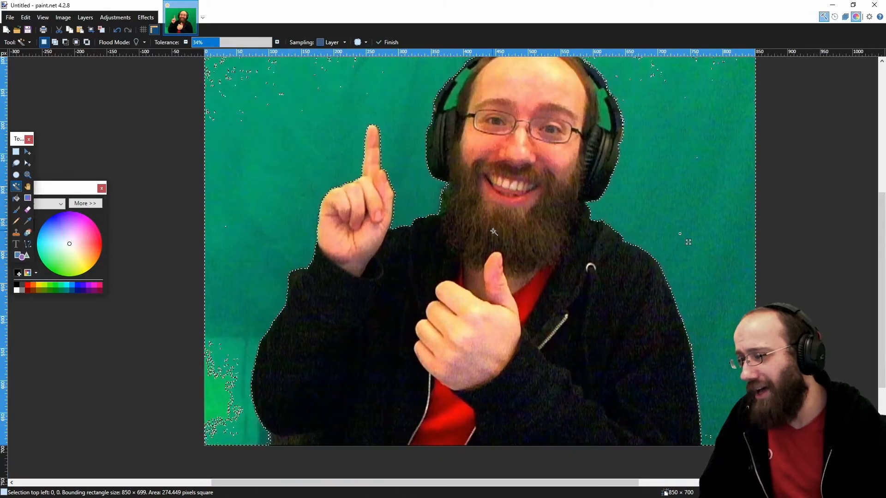
key(Delete)
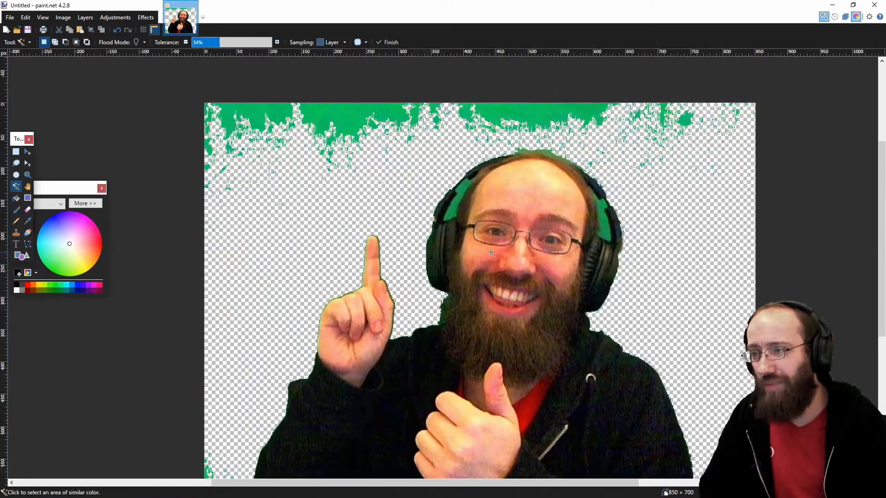
Step: Delete the leftover green patch along the image's lower-left edge using a rectangular selection
scroll(360, 197, down, 1)
click(16, 153)
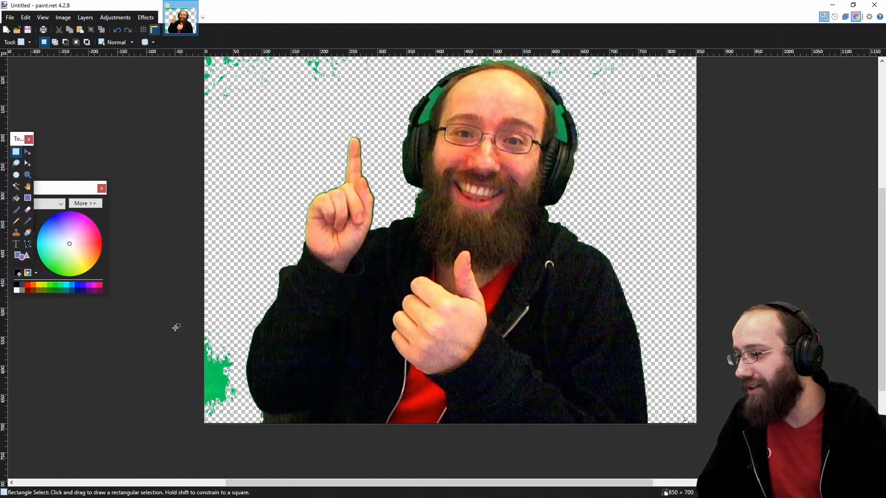
drag(202, 427, 244, 217)
key(Delete)
Step: Clear the green remnants along the image's upper edge and beside the head with several rectangular selections
scroll(192, 197, up, 3)
mouse_move(154, 129)
mouse_down()
mouse_move(826, 207)
mouse_move(831, 223)
mouse_up()
key(Delete)
drag(203, 184, 396, 279)
key(Delete)
drag(396, 184, 461, 233)
key(Delete)
drag(583, 184, 740, 272)
key(Delete)
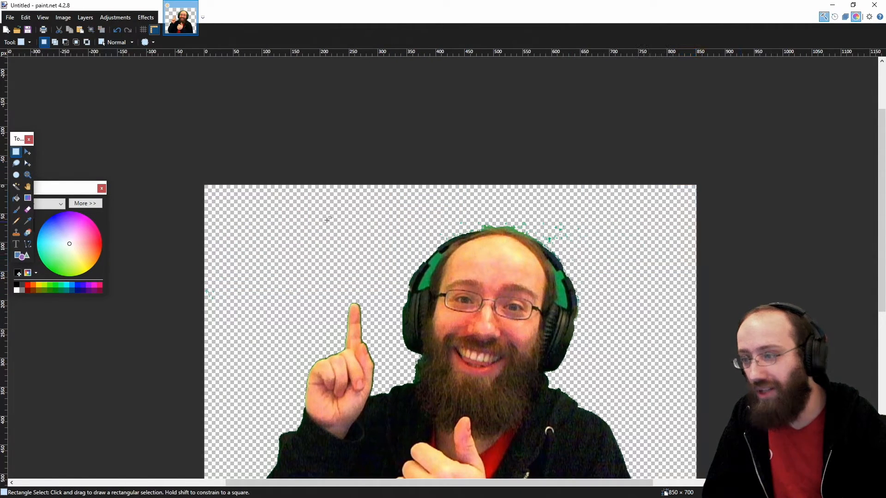
Step: Select the transparent background with the Magic Wand, lower the tolerance to 0%, and change the flood mode
click(16, 186)
click(301, 261)
scroll(301, 261, down, 4)
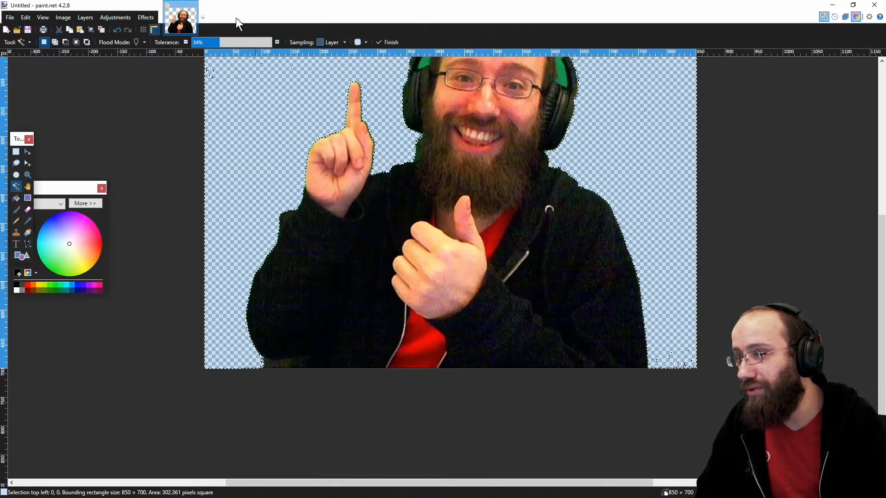
scroll(308, 214, up, 3)
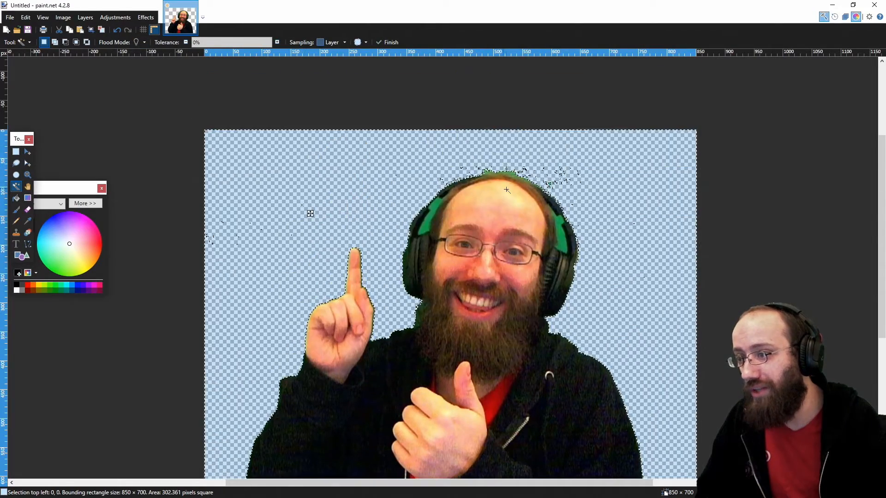
scroll(224, 62, down, 1)
click(138, 43)
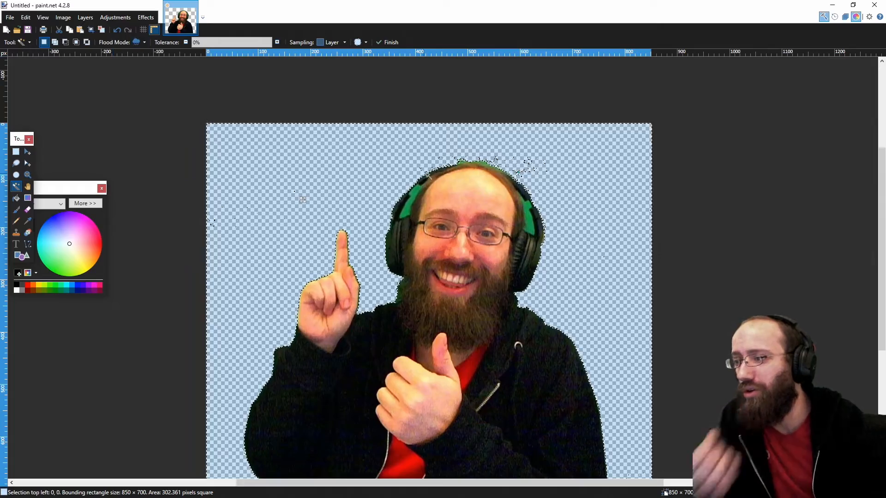
scroll(416, 183, up, 4)
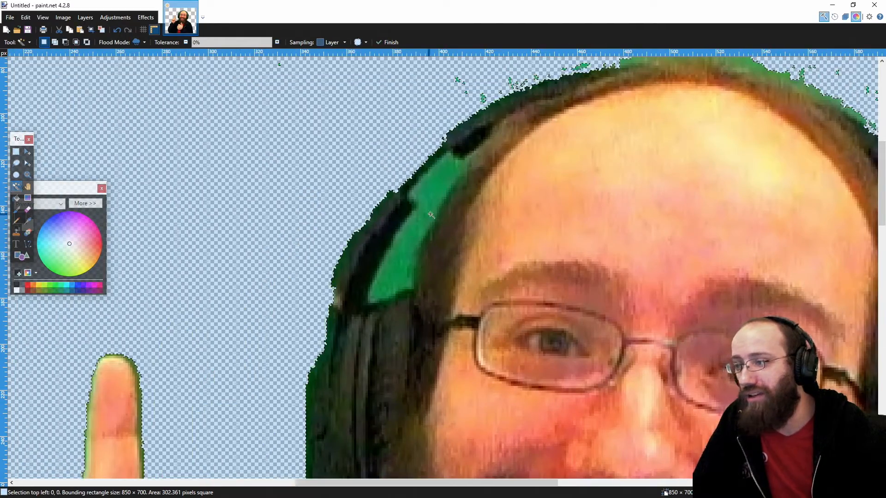
Step: Select and delete the green gaps between head and headphone band on both sides, using the Magic Wand at 32% tolerance
click(439, 194)
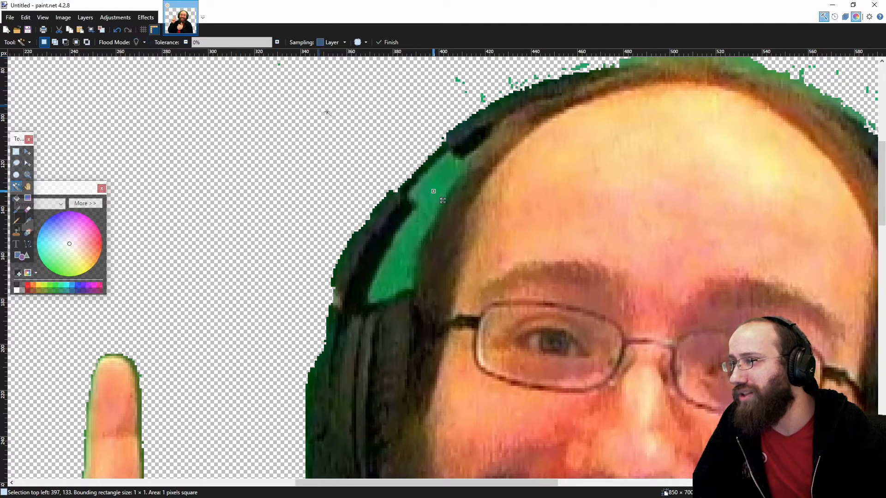
mouse_move(200, 42)
mouse_down()
mouse_move(228, 40)
mouse_move(218, 47)
mouse_up()
key(Delete)
drag(503, 149, 141, 126)
click(568, 225)
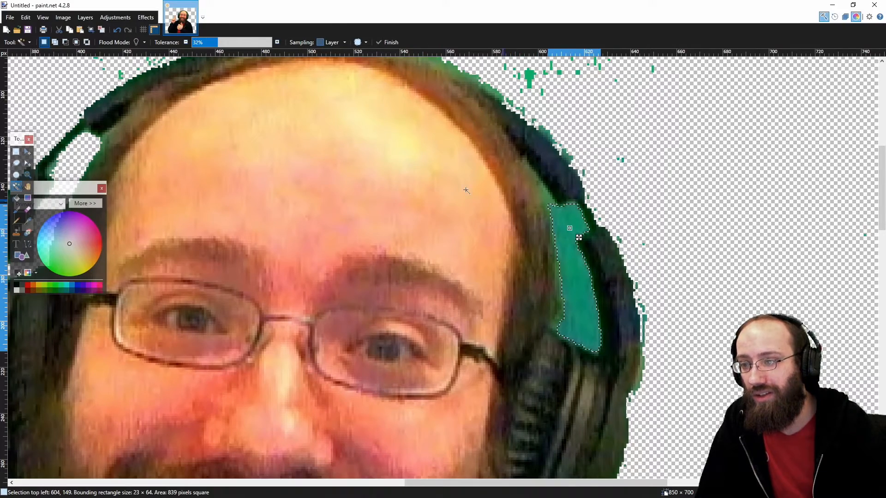
key(Delete)
Step: Set the Magic Wand tolerance to 43% and configure the Eraser with brush width 50 and 100% hardness
click(226, 42)
scroll(608, 118, down, 1)
scroll(608, 118, down, 2)
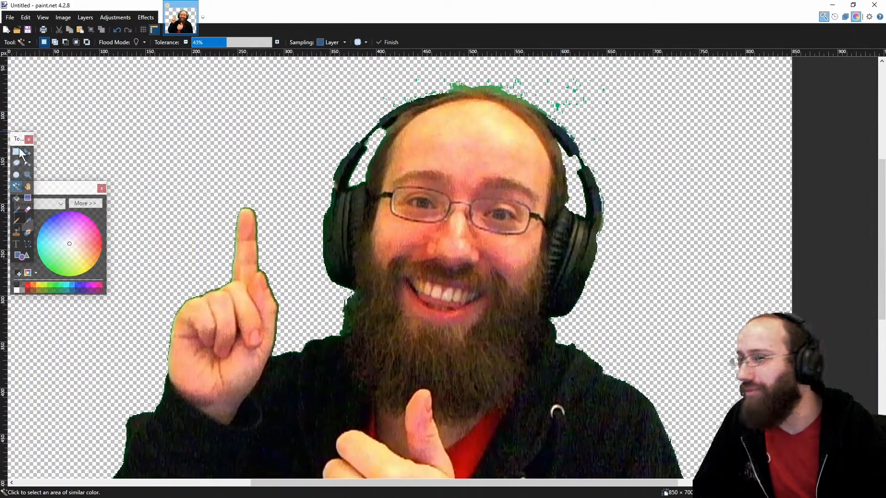
click(27, 210)
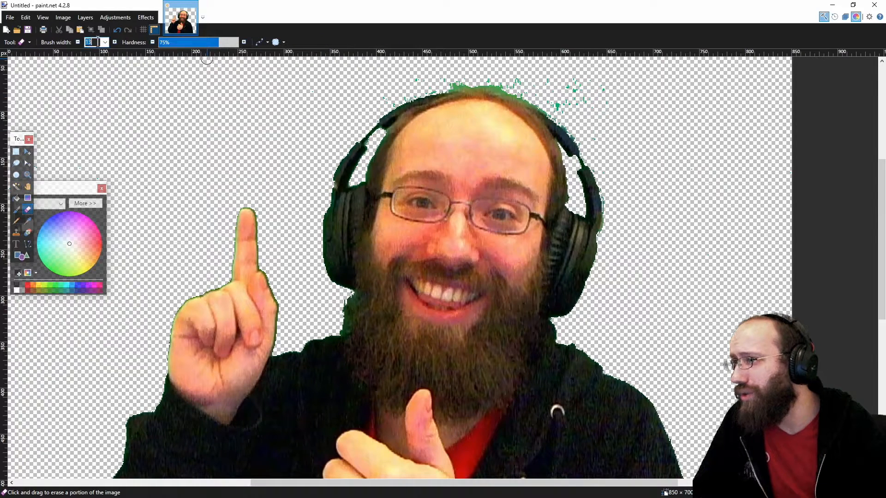
click(238, 42)
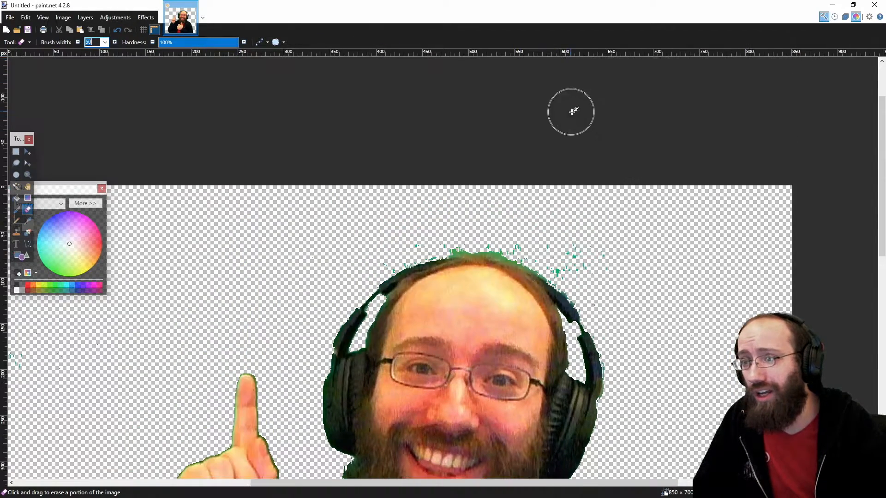
scroll(574, 109, up, 3)
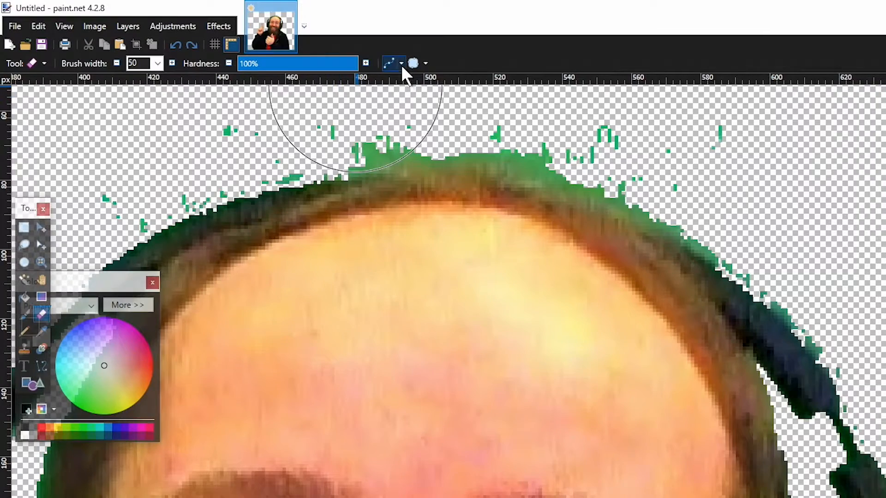
click(267, 42)
click(268, 43)
click(400, 64)
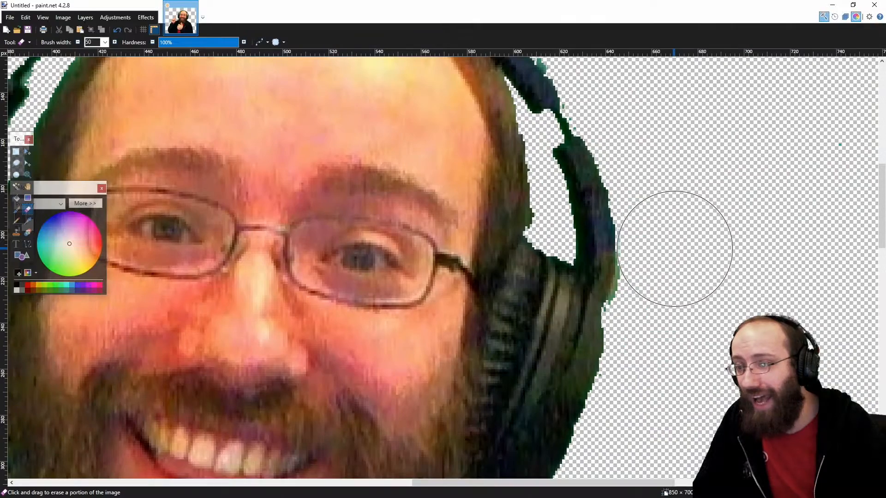
Step: Erase the green fringe and stray specks above the hair and headphone band
scroll(646, 217, up, 5)
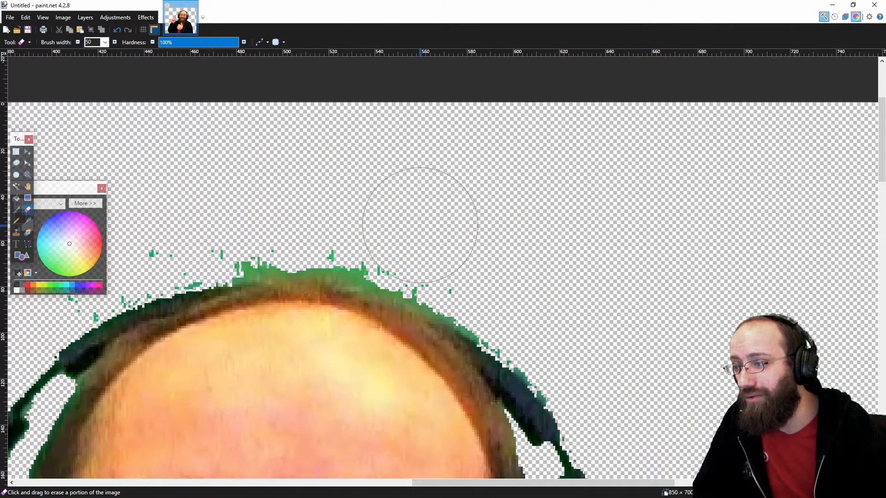
mouse_move(497, 258)
mouse_down()
mouse_move(366, 207)
mouse_move(271, 198)
mouse_move(234, 218)
mouse_move(275, 213)
mouse_up()
scroll(510, 200, down, 3)
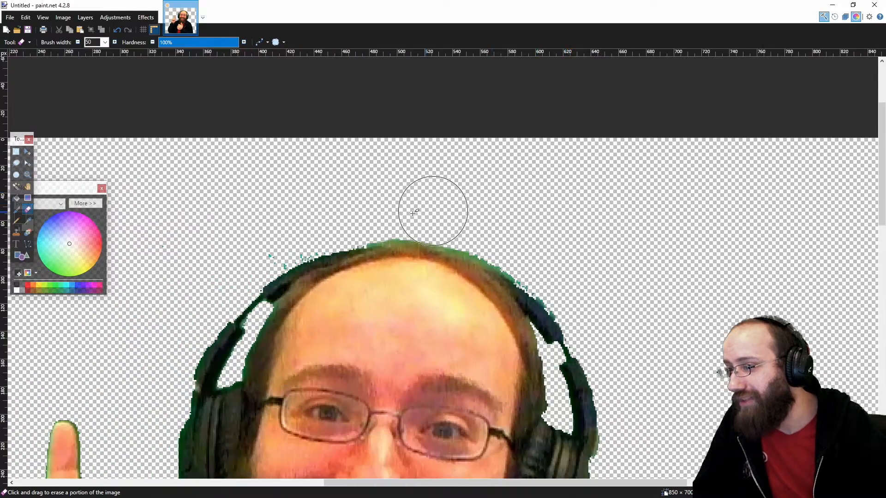
scroll(290, 245, up, 4)
scroll(290, 245, down, 2)
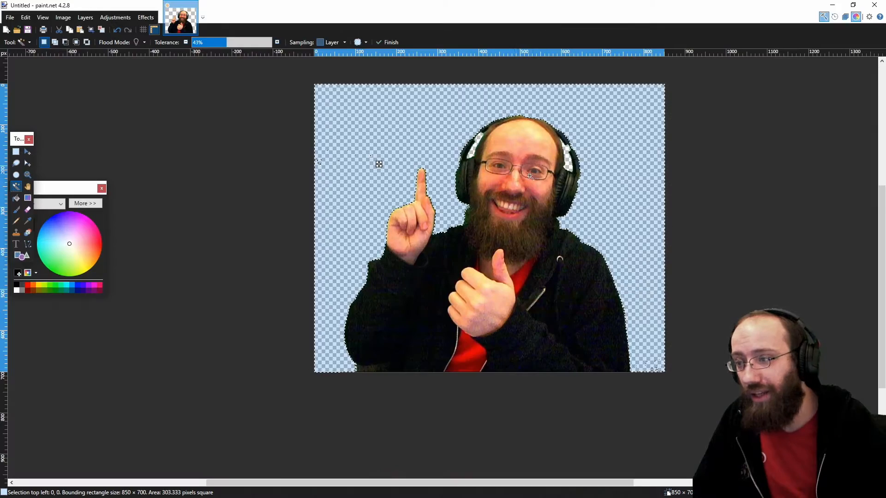
Step: Select the whole image and erase the dark green specks in its lower-right corner beside the sleeve
scroll(656, 365, up, 6)
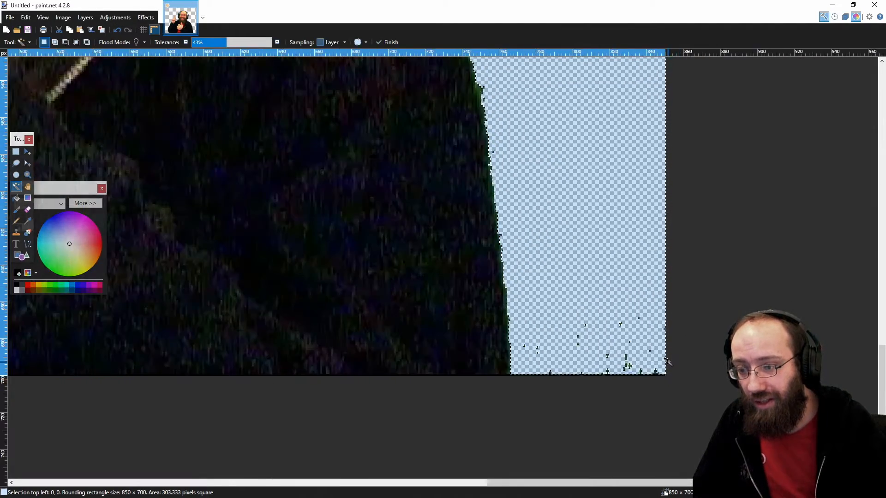
scroll(561, 341, down, 1)
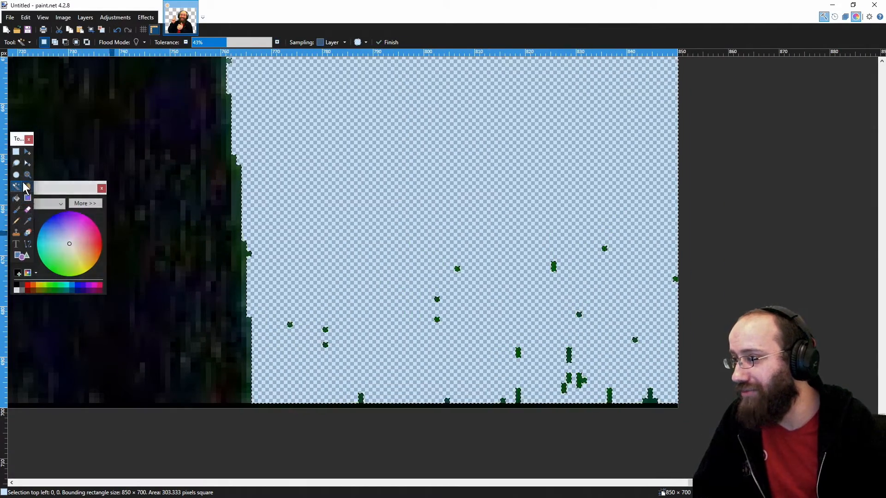
key(ctrl+a)
click(28, 209)
mouse_move(629, 265)
mouse_down()
mouse_move(580, 329)
mouse_move(513, 320)
mouse_move(414, 339)
mouse_up()
scroll(588, 313, down, 4)
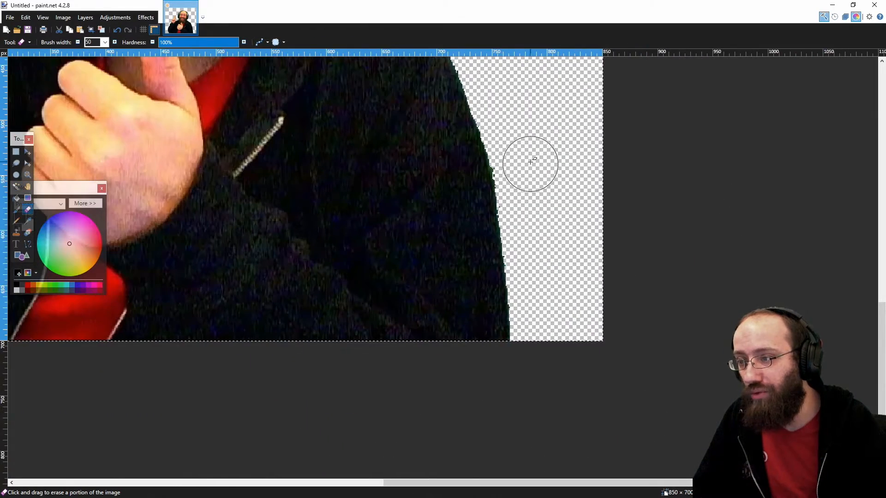
Step: Select the transparent background around the portrait with the Magic Wand at 43% tolerance
scroll(583, 241, down, 4)
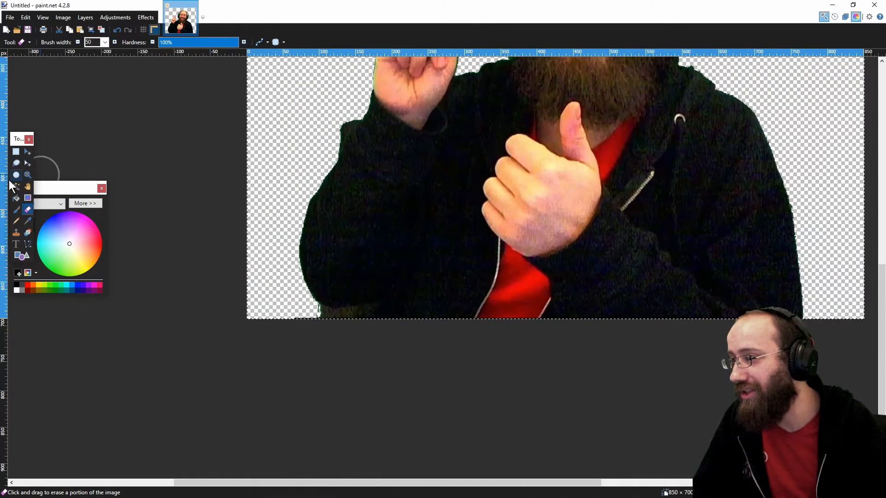
click(16, 186)
click(279, 111)
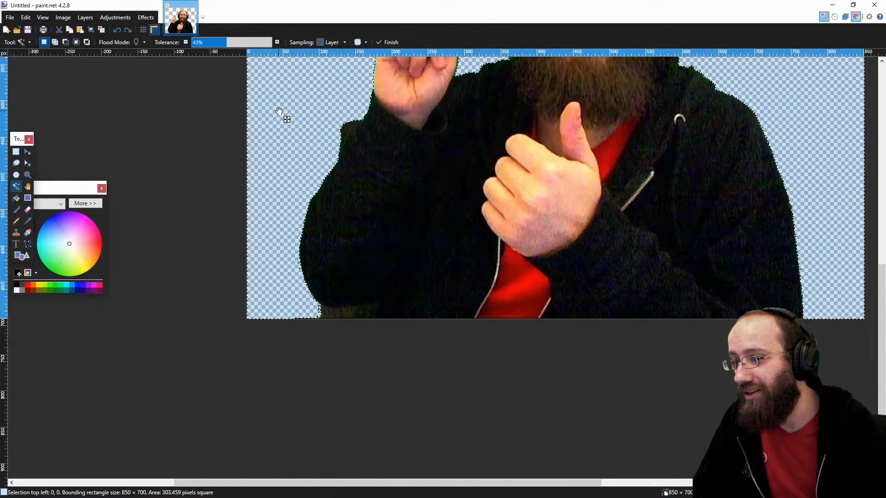
Step: Erase the stray specks and dark remnants beside and below the sleeve at the image's lower-left corner, using the Eraser at brush width 50
scroll(297, 268, up, 6)
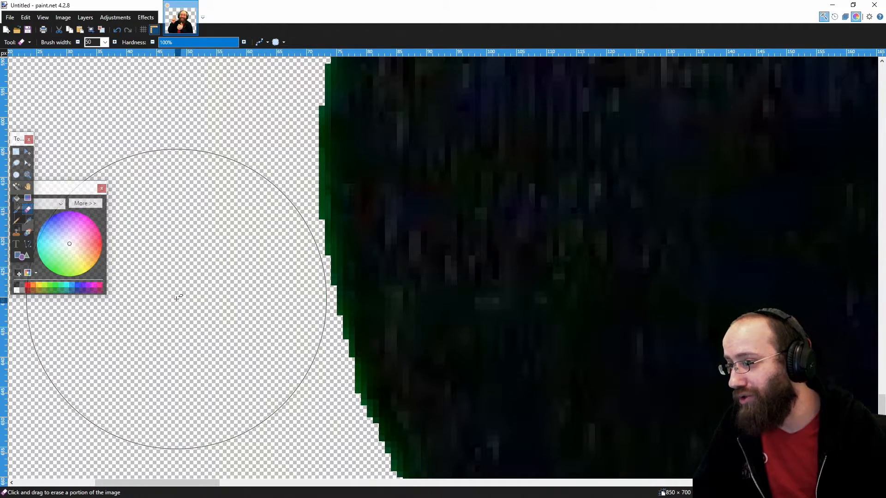
scroll(178, 296, down, 4)
scroll(245, 217, up, 4)
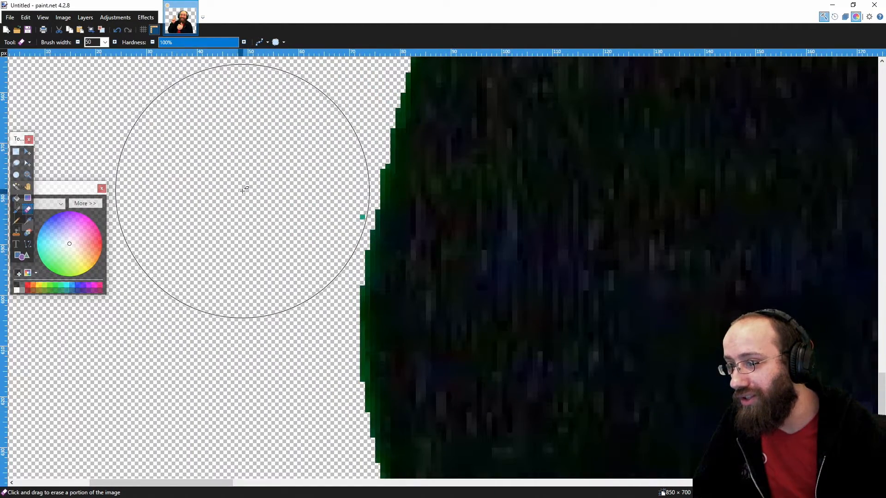
scroll(243, 188, down, 3)
scroll(295, 240, down, 2)
mouse_move(314, 265)
mouse_down()
mouse_move(386, 291)
mouse_move(398, 286)
mouse_up()
scroll(400, 286, down, 8)
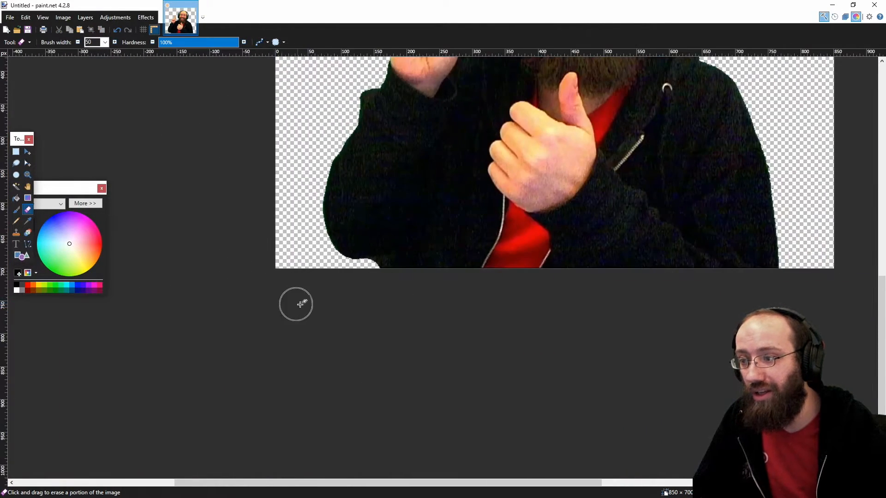
Step: Examine the cutout edges around the headphones, beard, raised hand and shoulders for leftover green
scroll(503, 189, up, 2)
scroll(503, 188, up, 3)
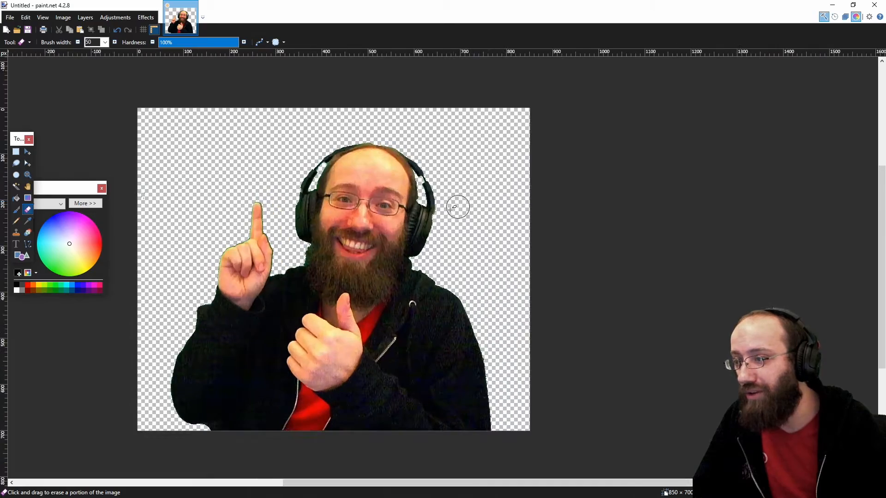
scroll(261, 144, up, 5)
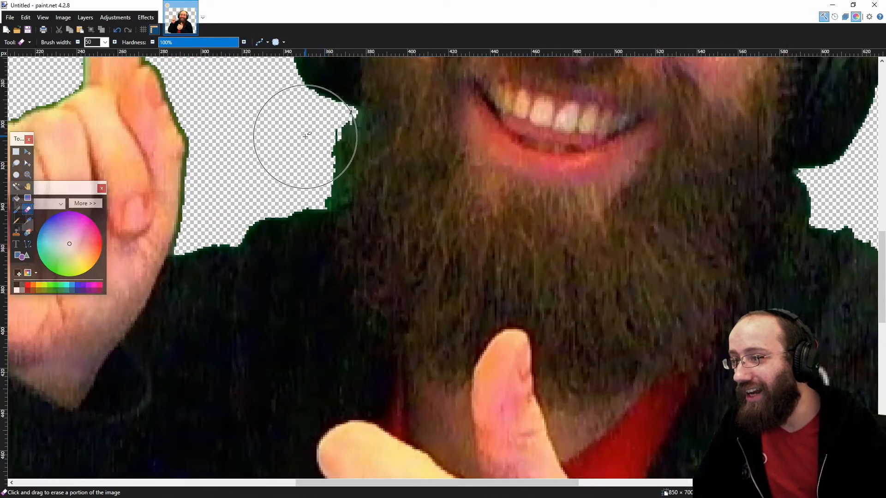
scroll(288, 143, down, 2)
scroll(252, 135, up, 7)
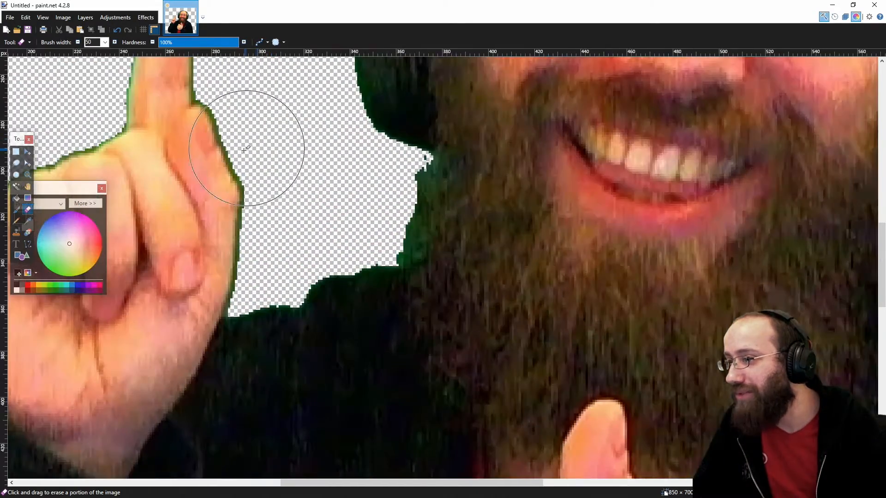
scroll(214, 138, up, 2)
scroll(335, 168, down, 8)
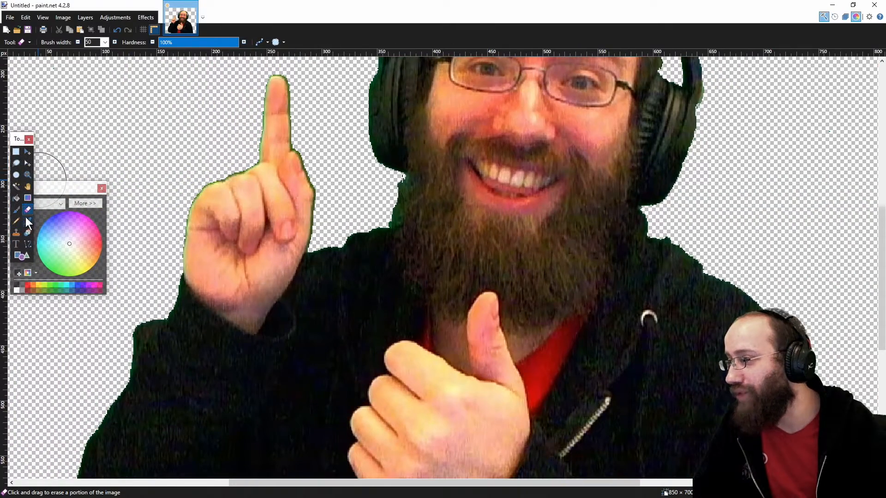
Step: Select all transparent areas, including the gaps inside the headphone band, using the Magic Wand at 43% tolerance with global flood mode
click(16, 186)
click(339, 138)
scroll(335, 139, down, 10)
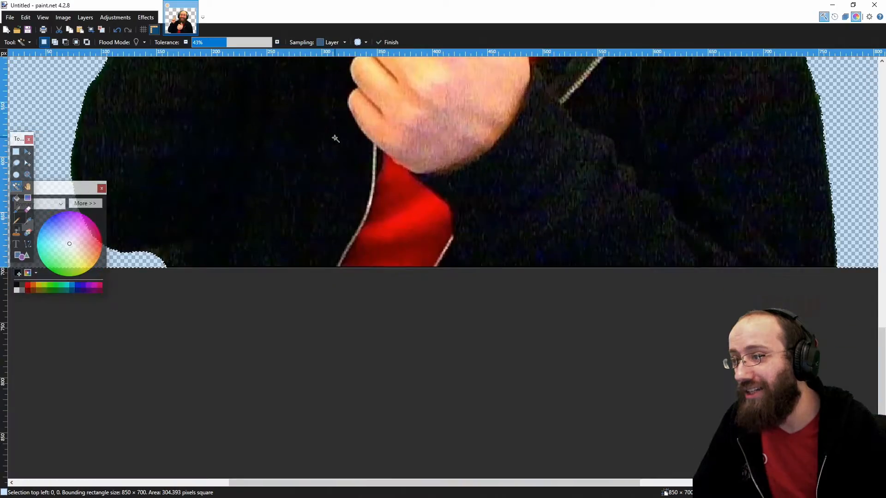
scroll(425, 145, down, 3)
scroll(614, 192, up, 5)
scroll(508, 234, up, 3)
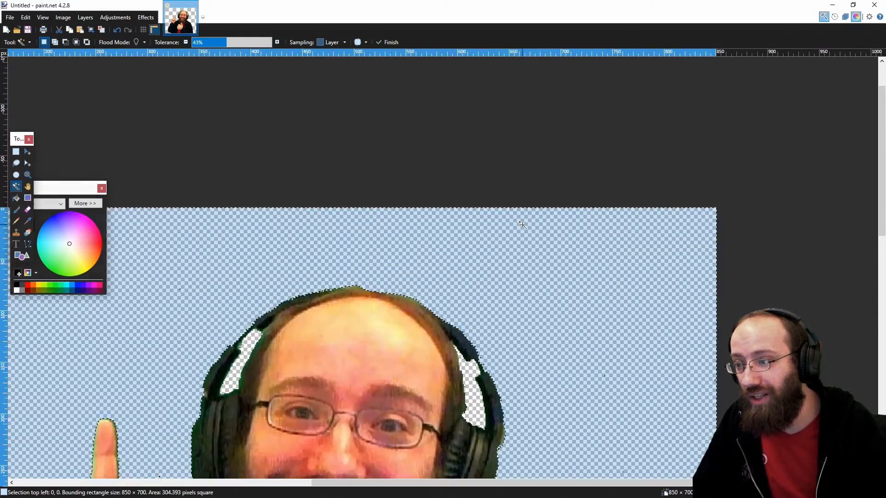
scroll(508, 234, down, 2)
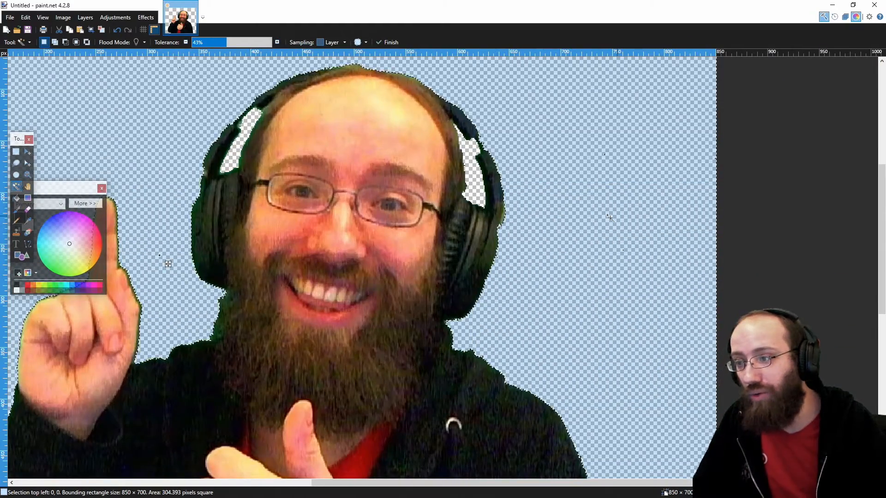
scroll(635, 212, down, 1)
click(137, 42)
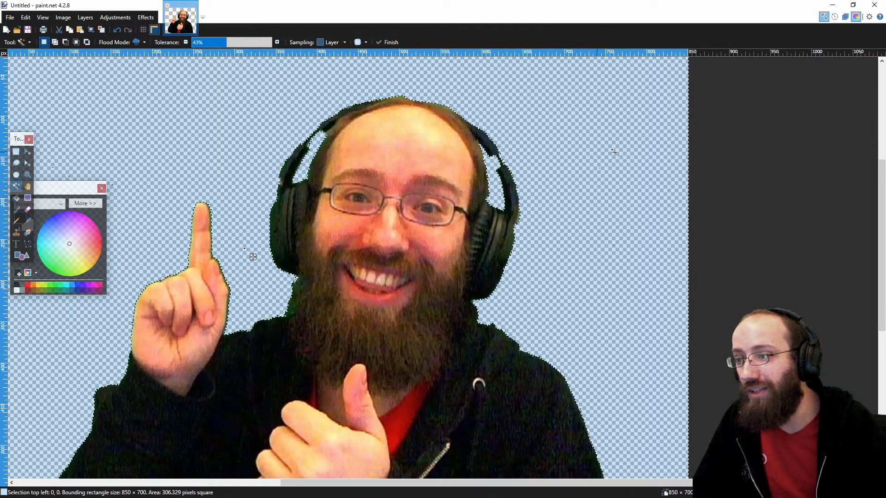
Step: Erase the stray green specks beside the headphone band and in the empty background, using the Eraser at brush width 15
scroll(597, 152, up, 3)
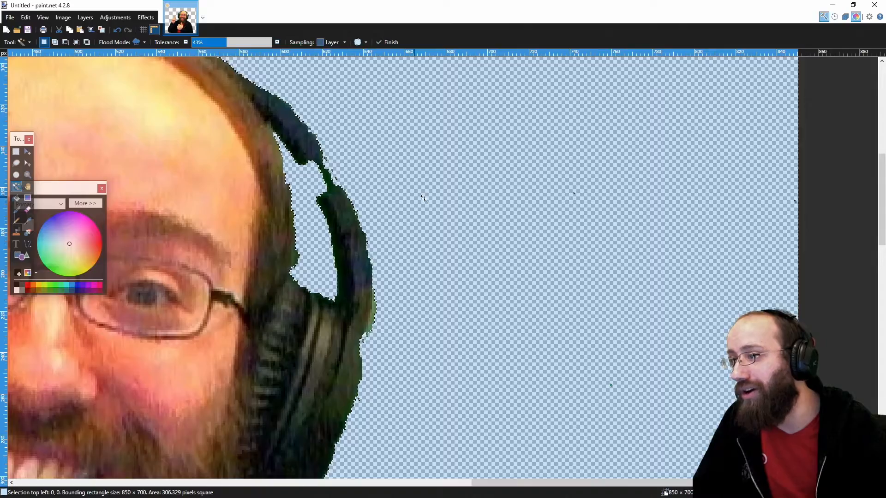
scroll(410, 198, down, 3)
scroll(405, 181, up, 4)
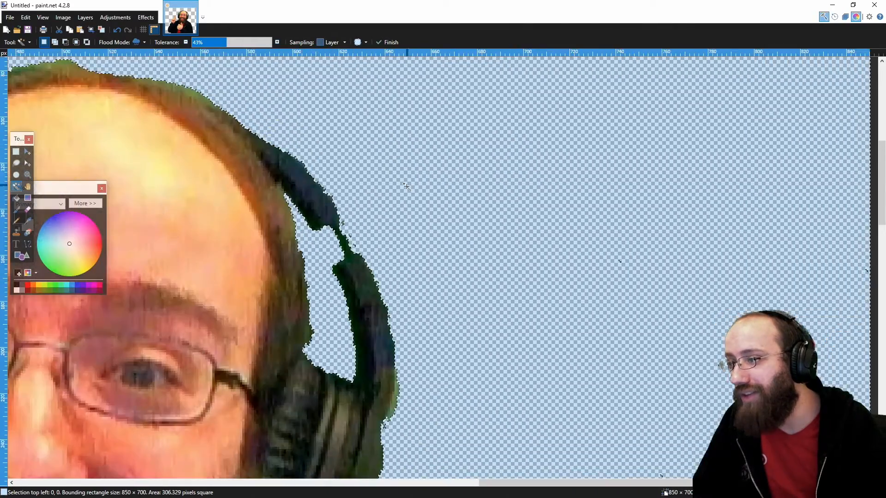
scroll(406, 181, up, 4)
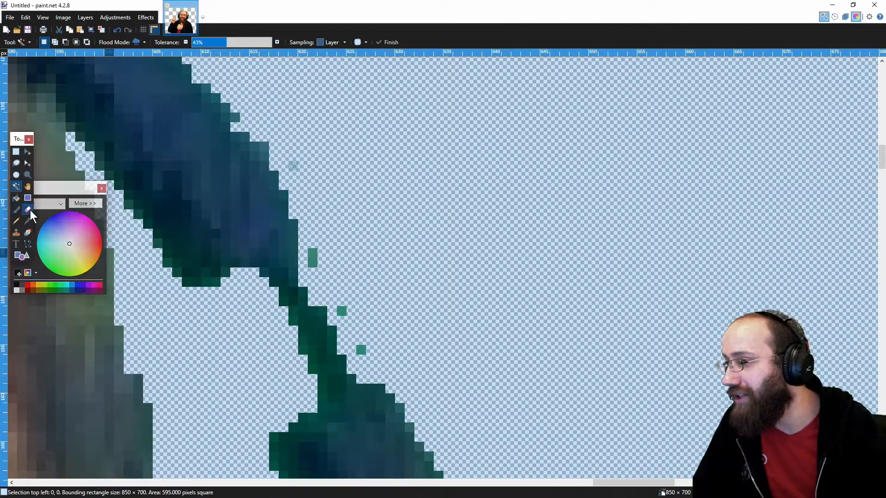
click(28, 210)
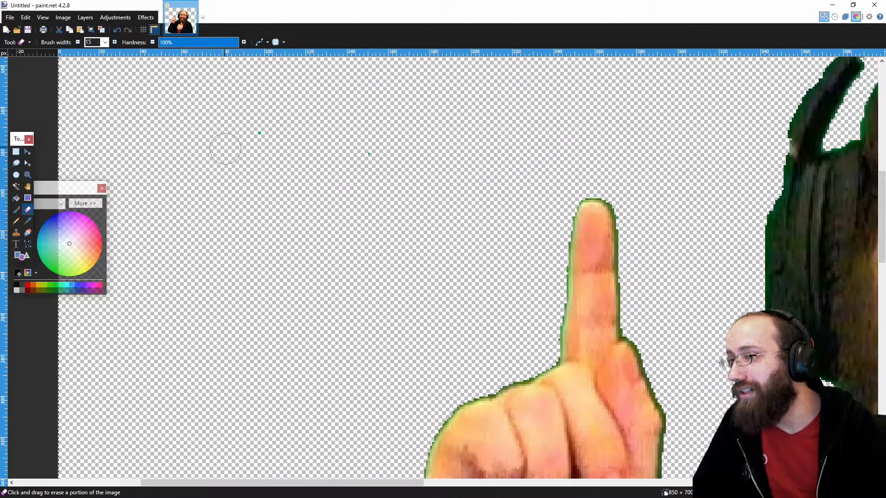
scroll(368, 157, down, 2)
scroll(320, 199, down, 3)
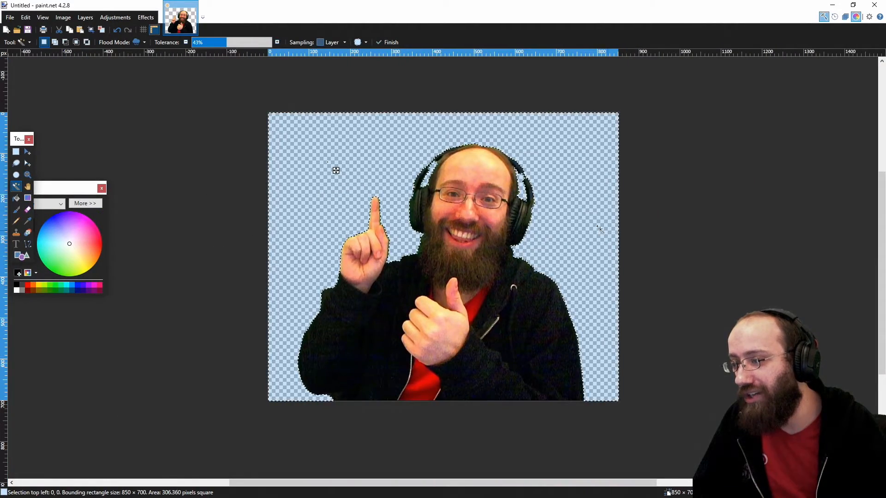
Step: Invert the background selection to select the portrait, and inspect its outline around the head and headphone band
scroll(425, 147, up, 3)
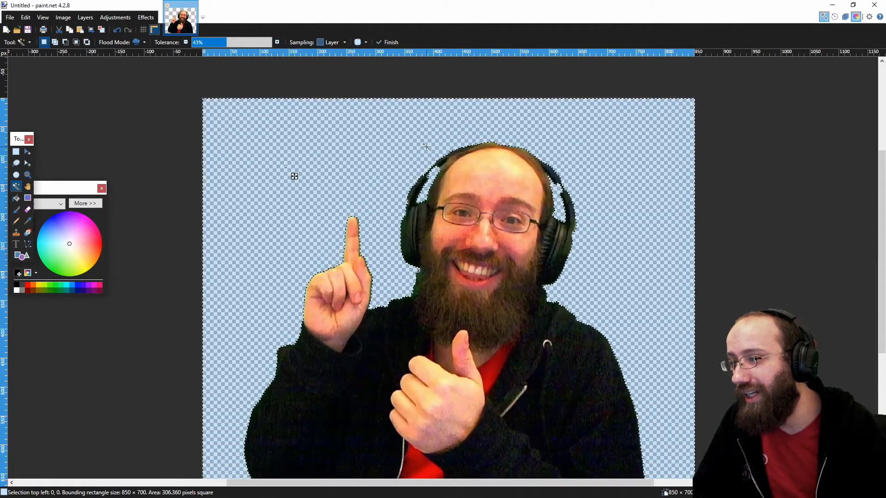
scroll(632, 187, down, 2)
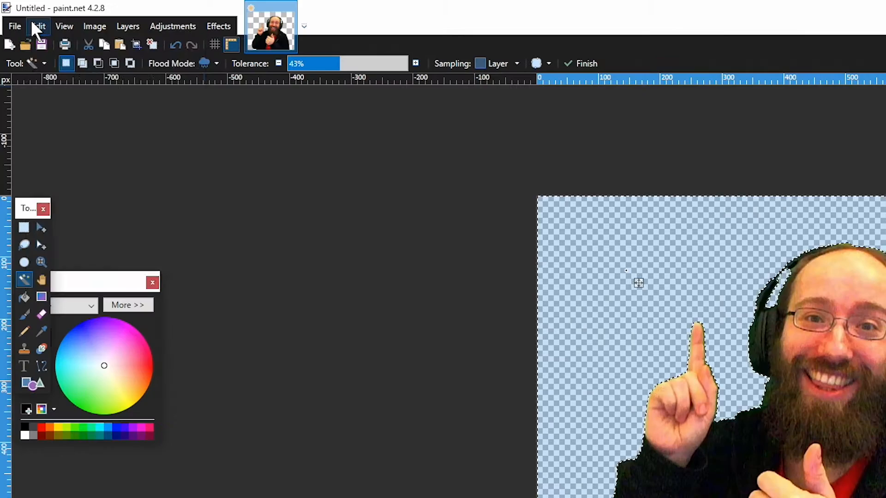
click(32, 24)
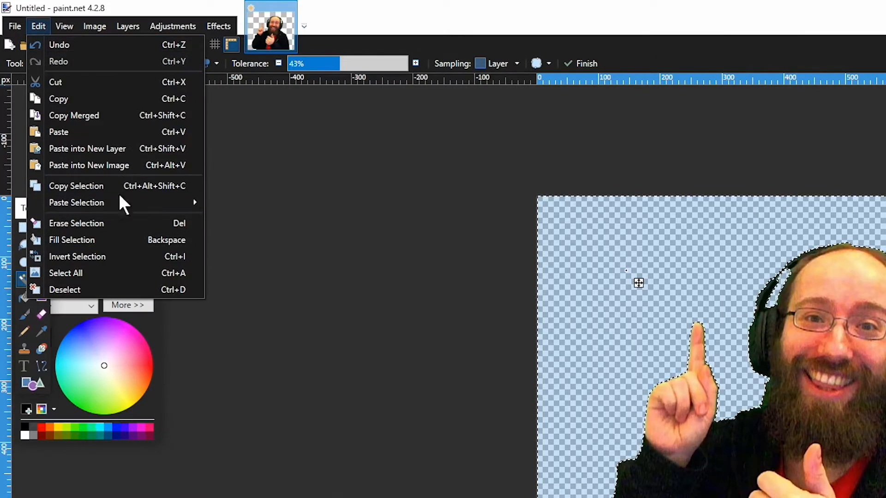
click(134, 254)
scroll(568, 369, down, 2)
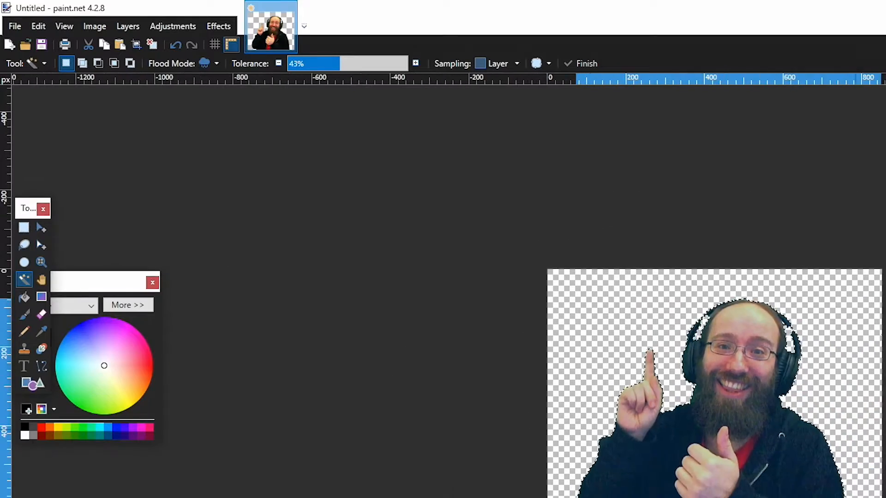
scroll(877, 390, up, 3)
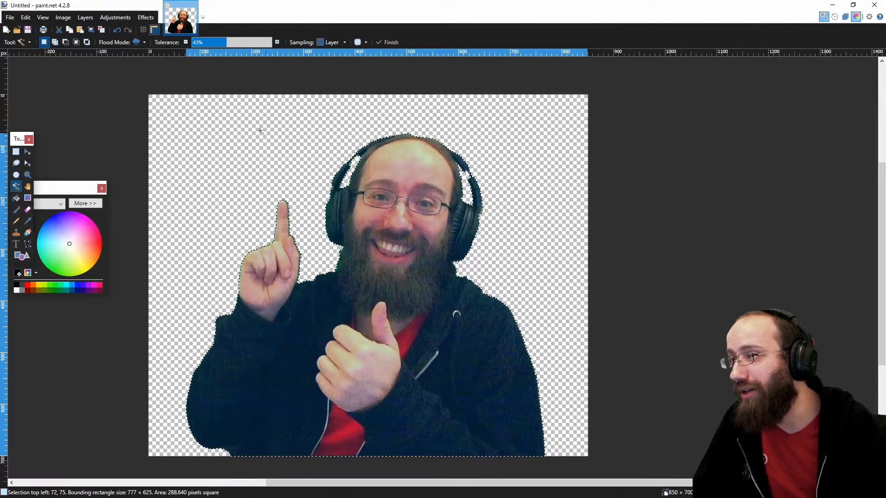
scroll(434, 139, up, 5)
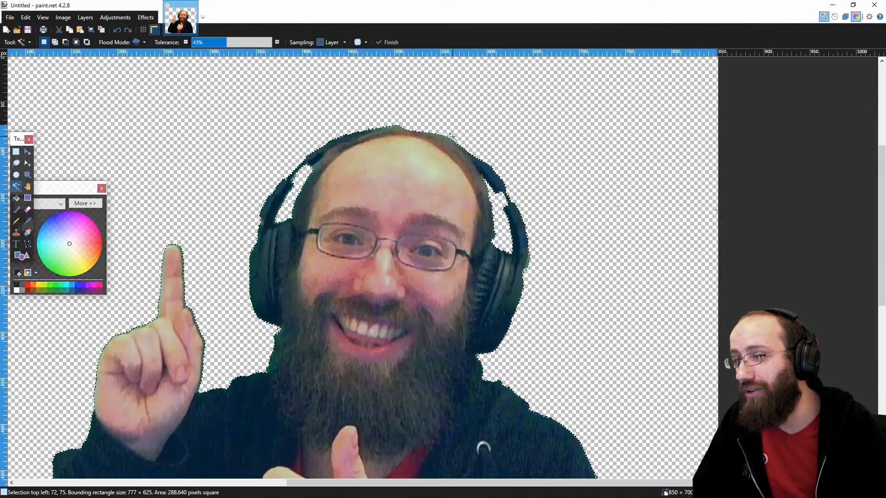
scroll(411, 199, up, 3)
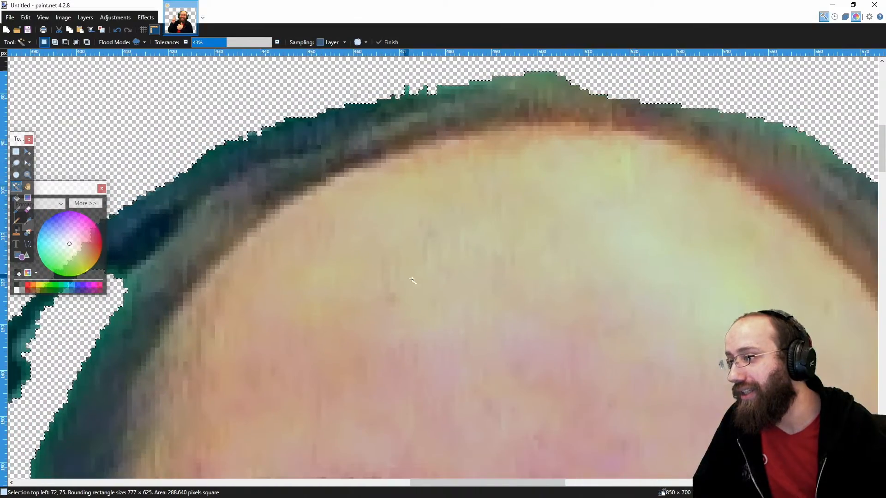
scroll(395, 263, up, 2)
scroll(395, 263, down, 4)
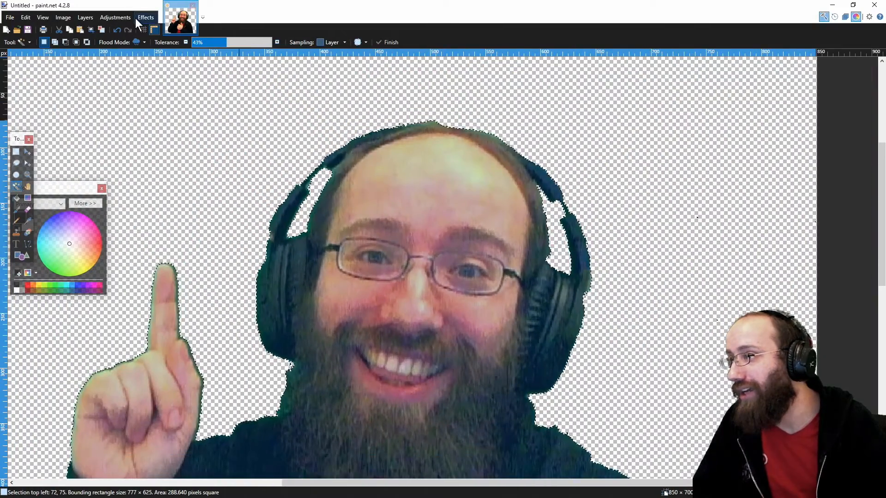
Step: Feather the selected portrait's edges with a radius of 2 after previewing 10, and check the softened outline
click(118, 17)
mouse_move(139, 19)
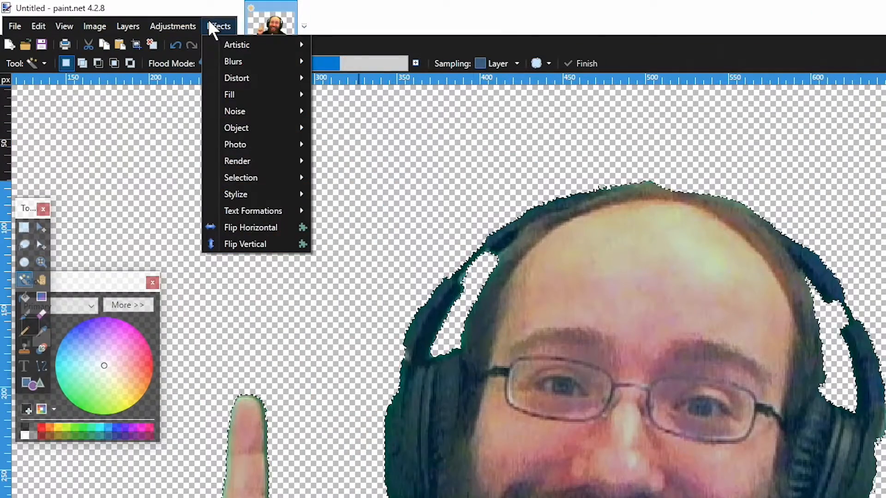
mouse_move(261, 180)
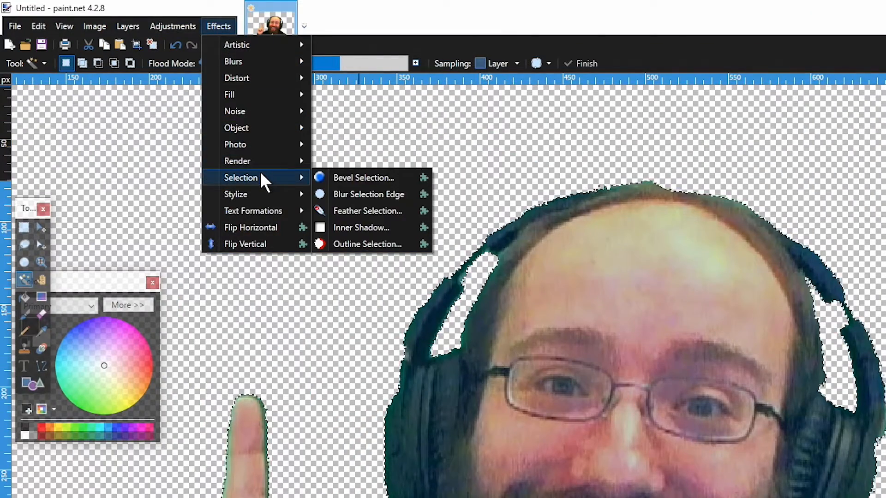
click(367, 213)
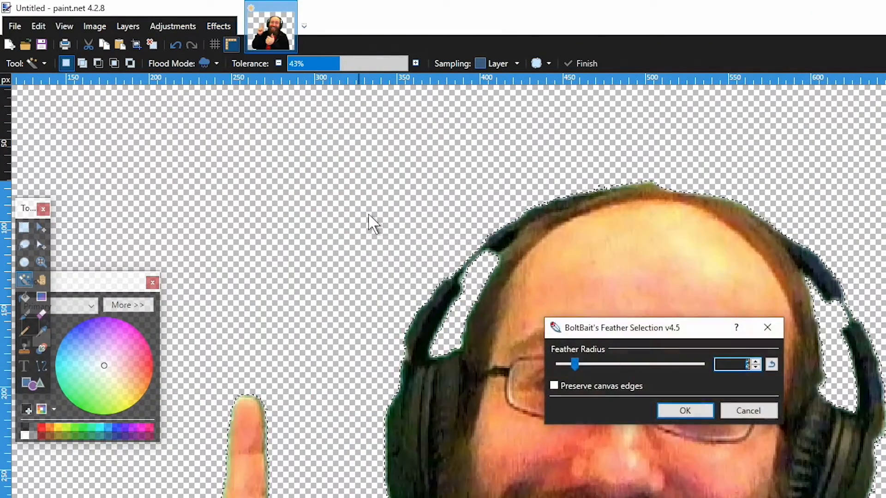
drag(668, 310, 307, 169)
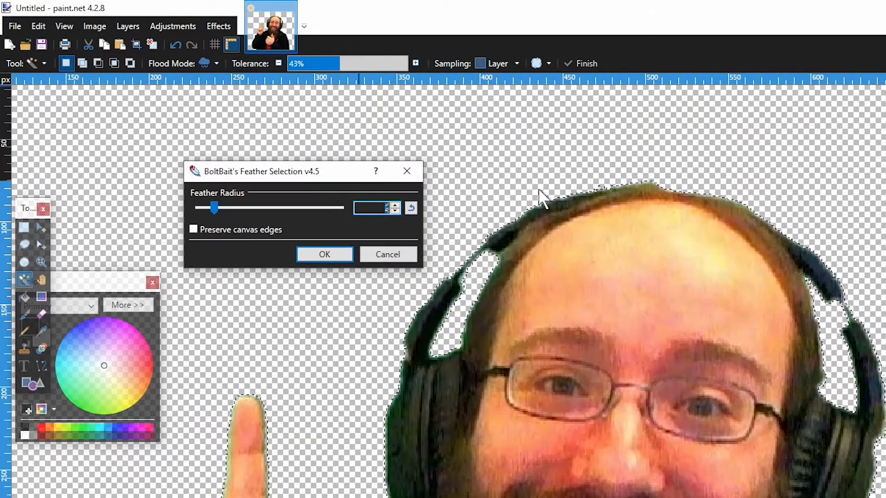
drag(219, 207, 378, 209)
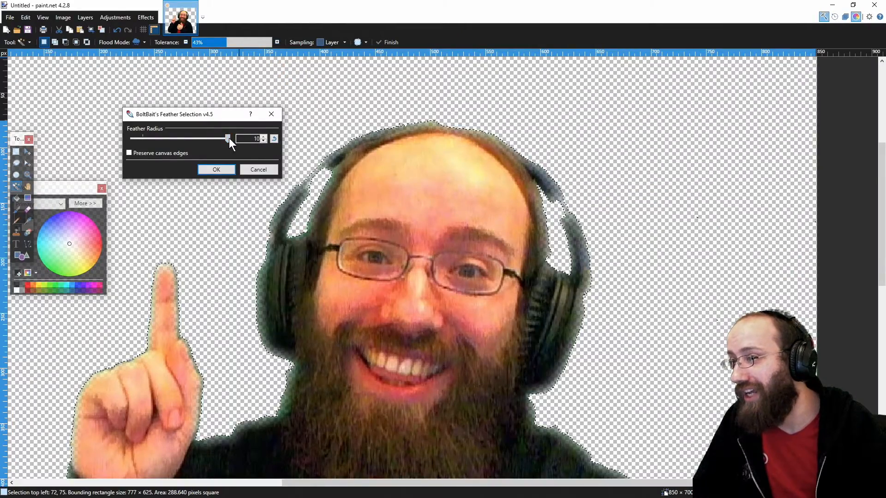
drag(227, 138, 143, 141)
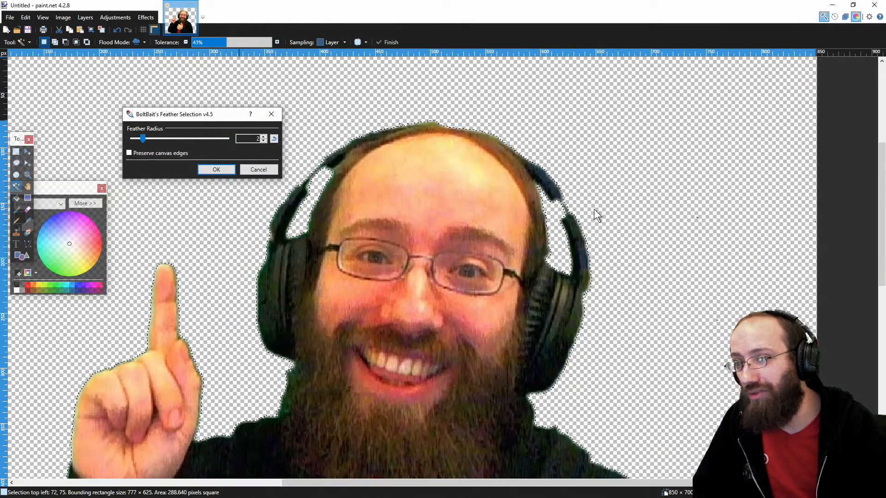
click(220, 172)
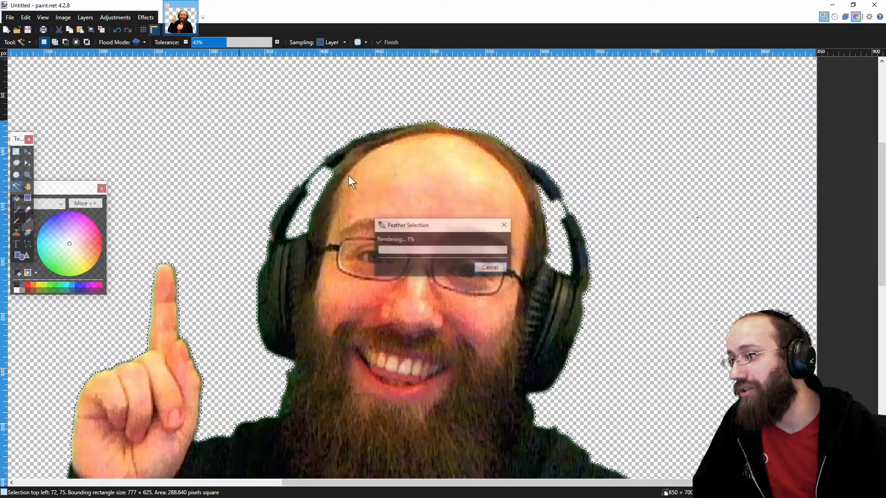
scroll(562, 215, up, 2)
scroll(562, 215, down, 3)
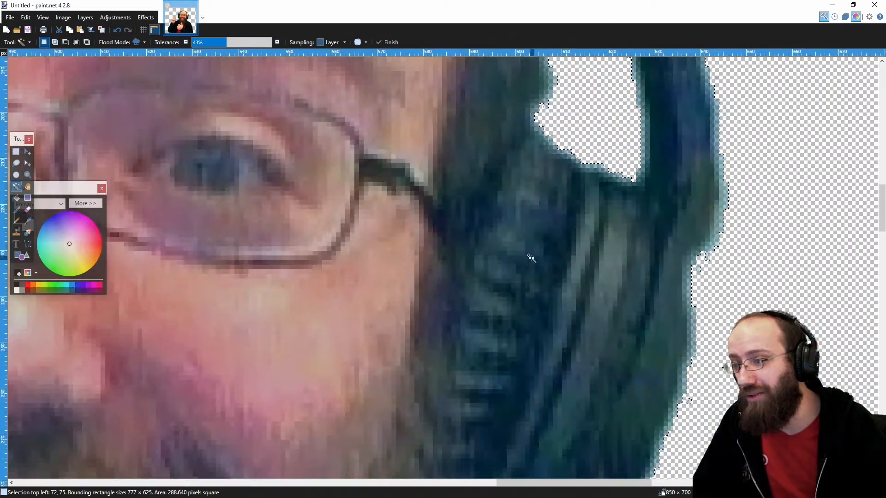
scroll(362, 359, down, 5)
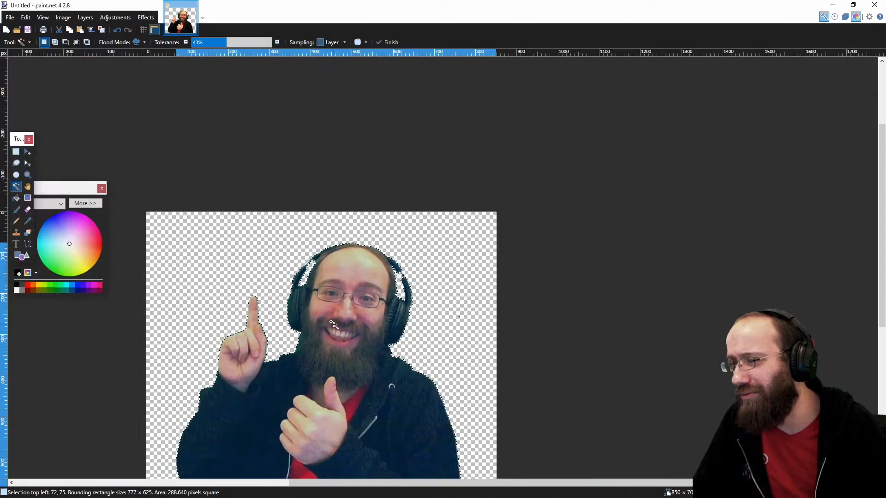
Step: Switch to Inkscape and add a layer named CAT above the Background layer
click(833, 5)
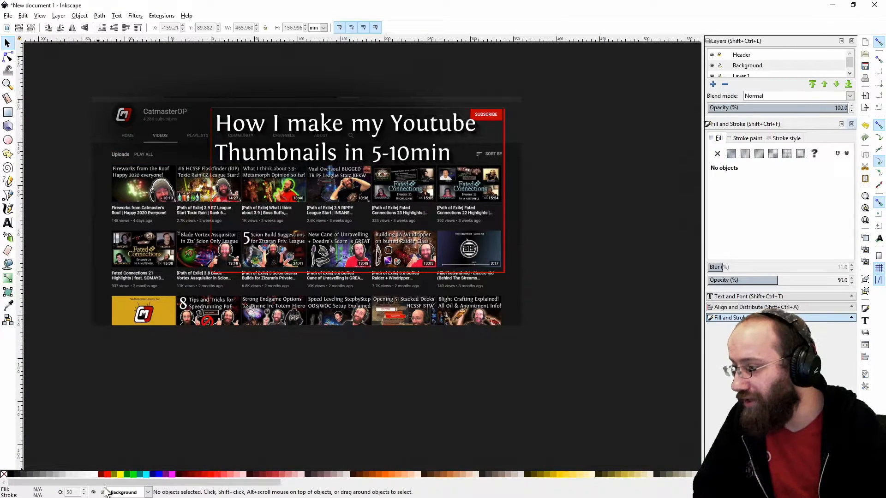
click(133, 493)
key(ctrl+shift+n)
text(CAt)
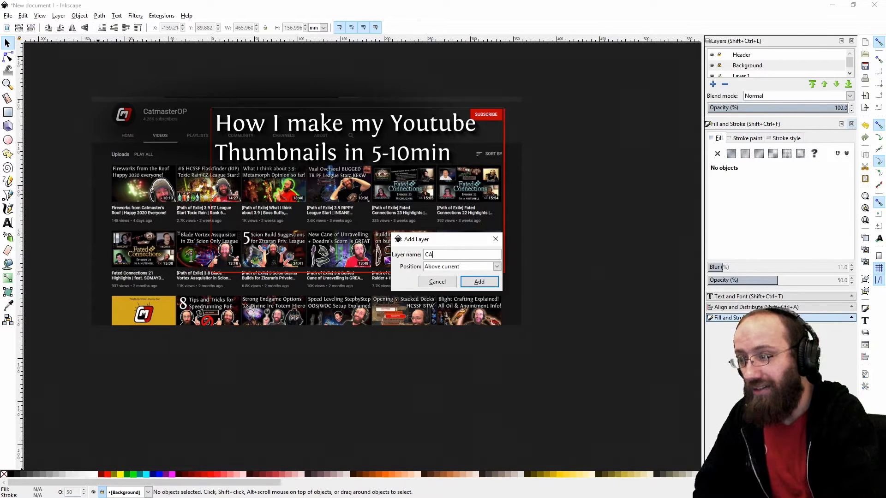
key(Return)
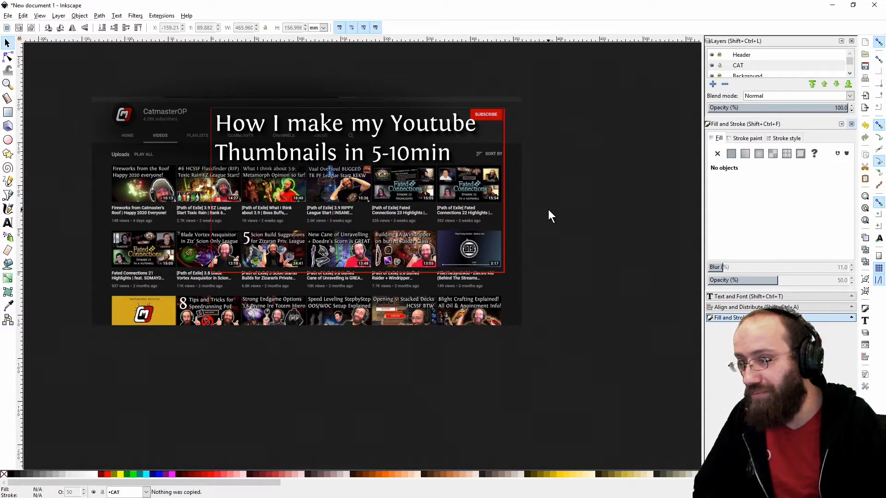
Step: Paste the cut-out portrait over the thumbnail's lower-right area and place a duplicate of it beside the frame
key(ctrl+v)
drag(573, 217, 465, 248)
scroll(448, 221, up, 3)
scroll(364, 203, down, 2)
mouse_move(397, 237)
mouse_down()
mouse_move(546, 186)
mouse_move(613, 217)
mouse_up()
key(ctrl+d)
click(612, 217)
Step: Trace the duplicate portrait into a solid silhouette path with Trace Bitmap, using brightness cutoff at threshold 0.996
click(100, 16)
click(115, 46)
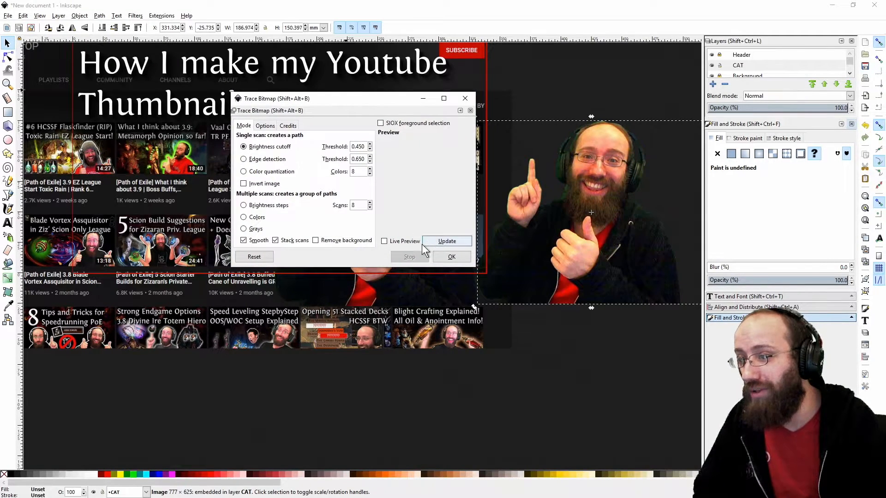
click(385, 241)
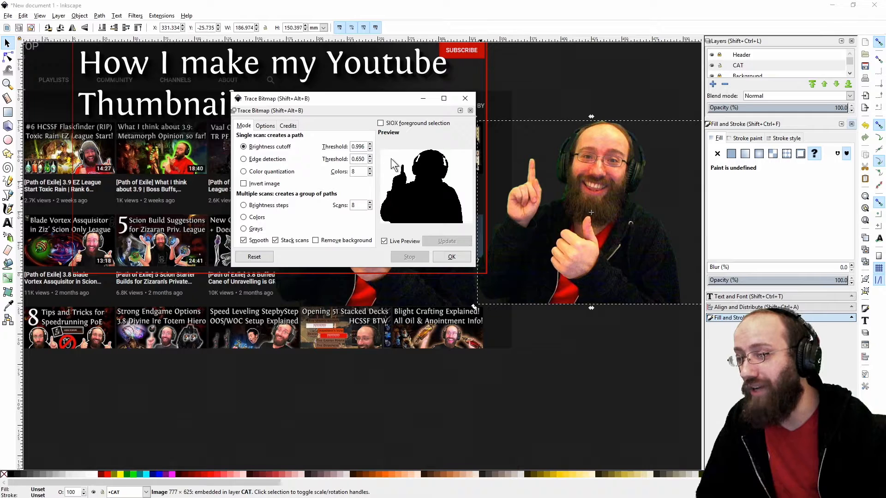
click(462, 260)
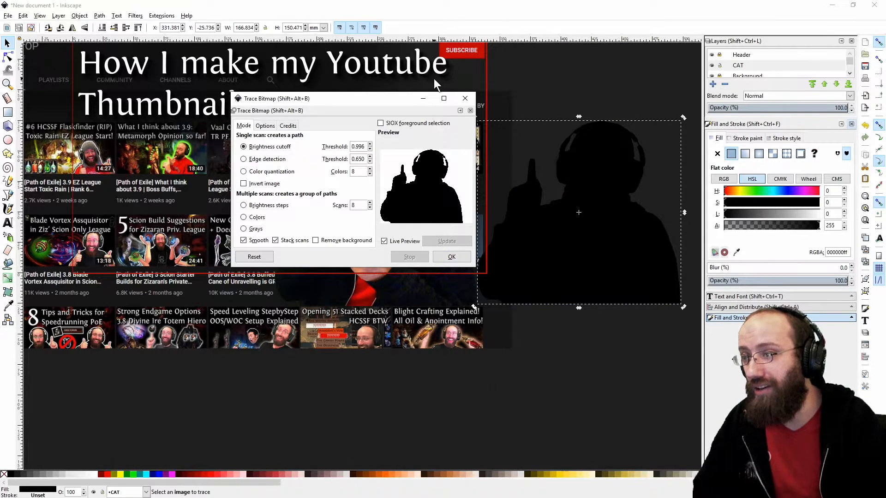
click(465, 99)
Step: Move the traced silhouette to the empty area below the thumbnail and delete the duplicate portrait image
mouse_move(587, 168)
mouse_down()
mouse_move(542, 240)
mouse_move(543, 298)
mouse_move(435, 315)
mouse_move(353, 390)
mouse_up()
scroll(543, 297, down, 8)
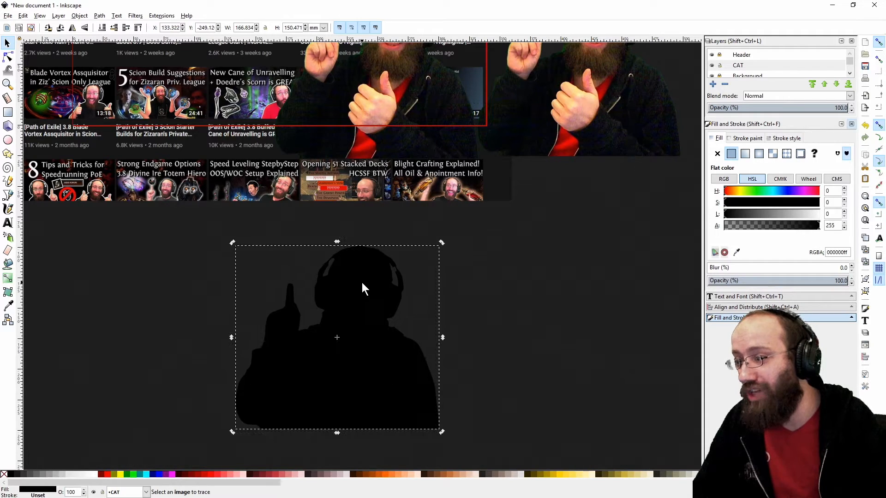
drag(362, 282, 422, 256)
click(595, 109)
key(Delete)
Step: Fill the portrait silhouette with white and enlarge it with Outset
click(397, 319)
click(120, 475)
click(141, 474)
click(186, 474)
click(231, 469)
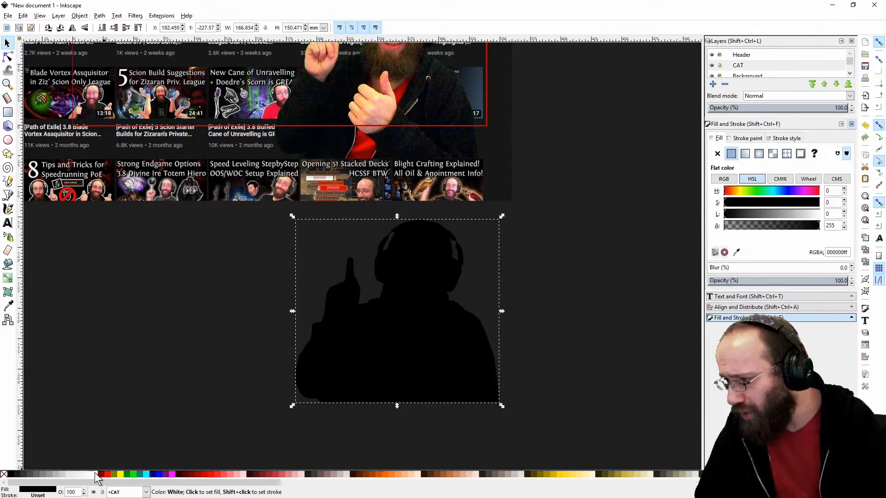
click(95, 474)
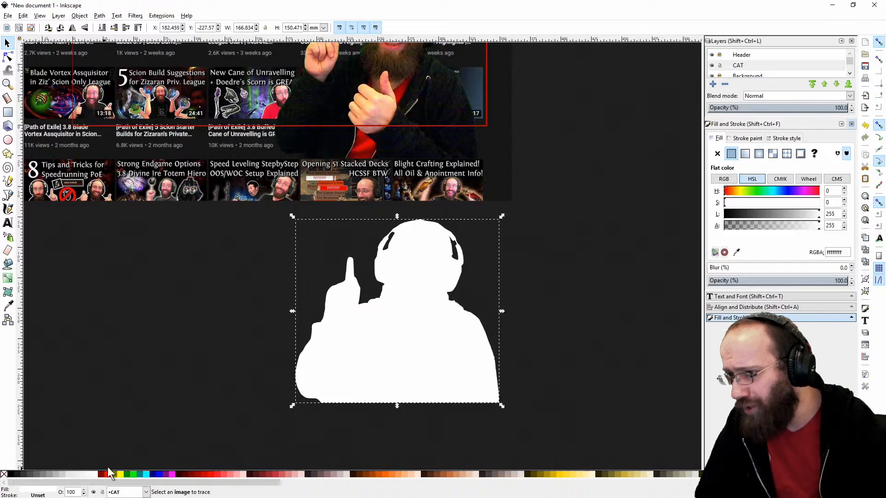
click(99, 16)
click(121, 167)
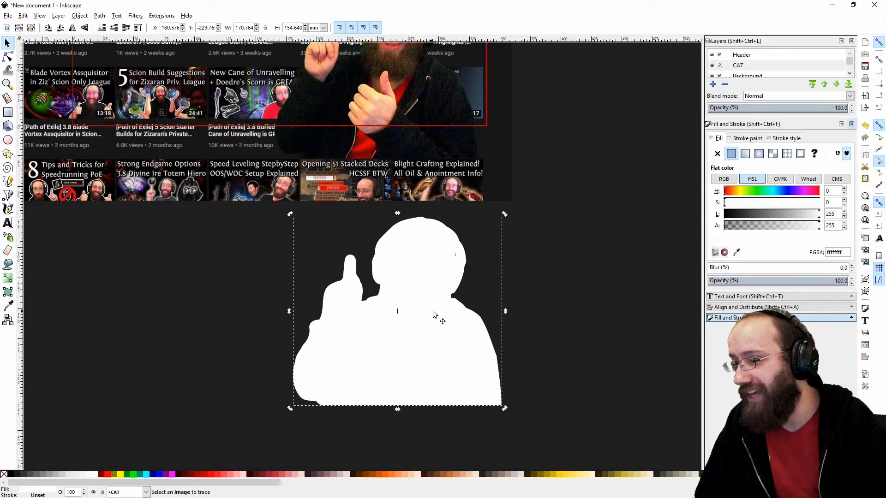
Step: Align the white silhouette with the portrait and lower it behind the photo as an outline
scroll(433, 315, up, 4)
drag(427, 336, 404, 91)
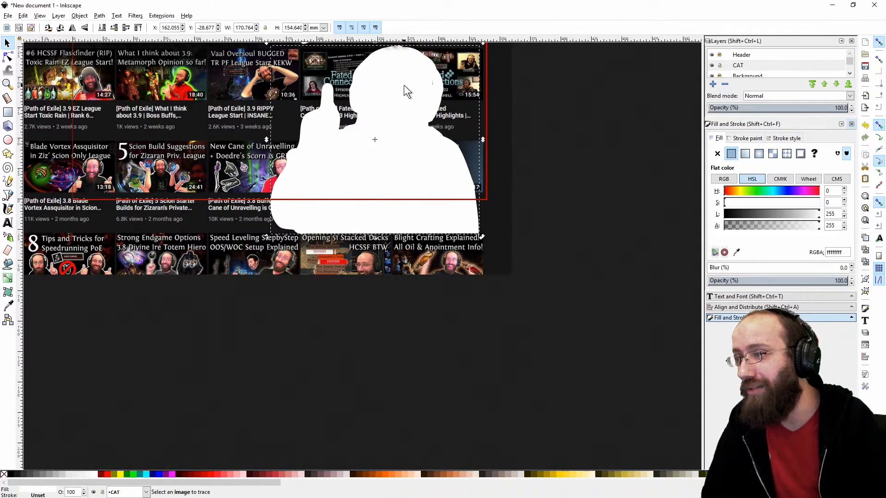
key(Page_Down)
key(Right)
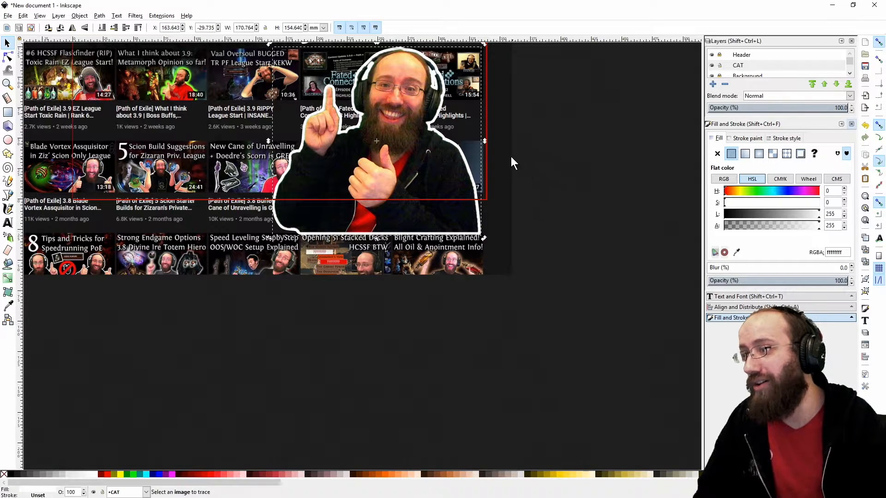
Step: Try a 3% blur on the portrait's white outline and reset the blur to 0
scroll(512, 167, up, 3)
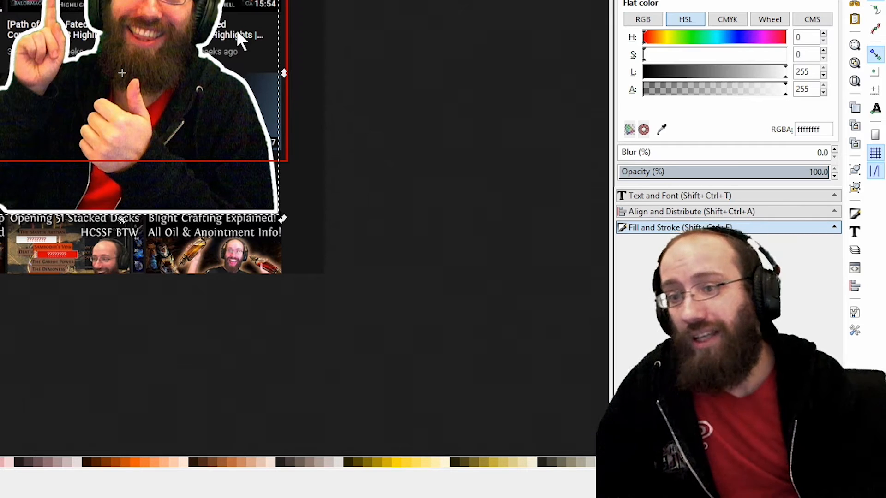
click(836, 149)
click(835, 150)
click(836, 150)
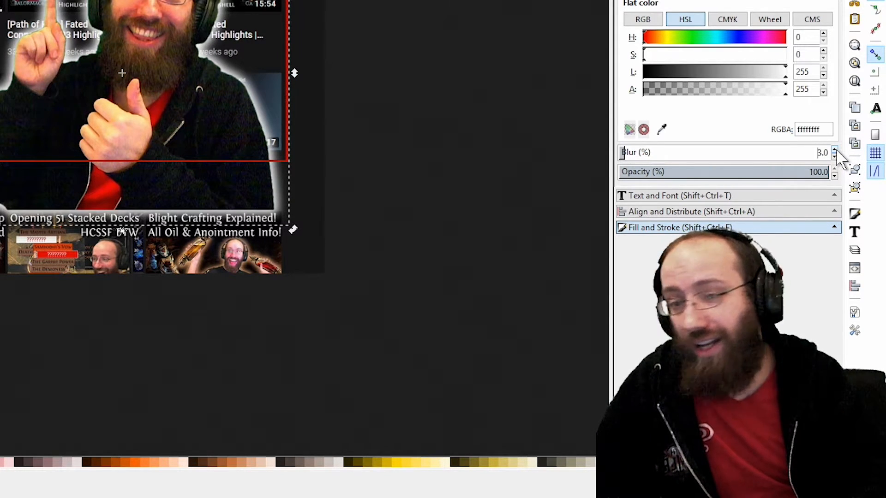
click(836, 156)
click(835, 156)
click(835, 156)
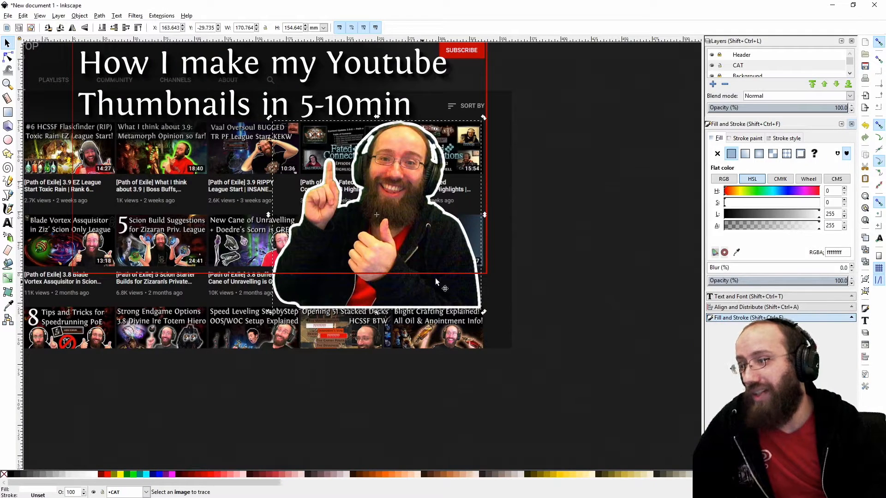
click(406, 128)
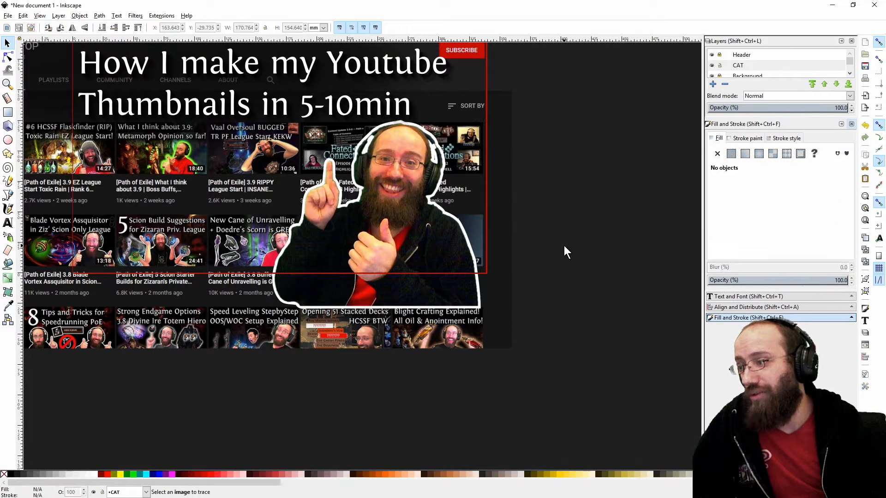
Step: Duplicate the white outline shape, move the copy lower, and enlarge it with Outset
click(469, 242)
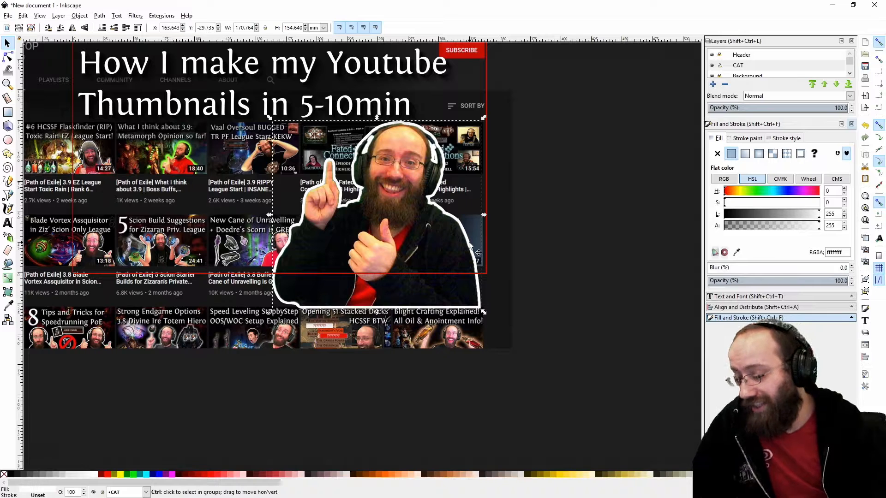
key(ctrl+d)
drag(411, 185, 406, 261)
click(100, 16)
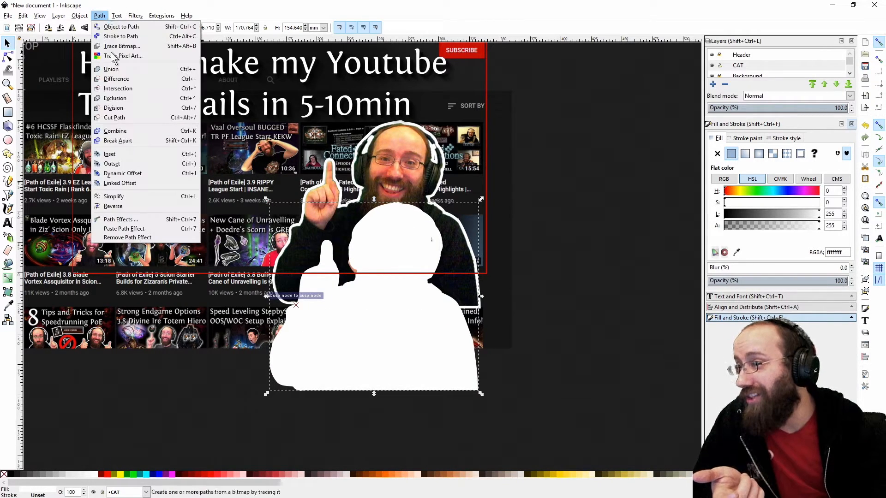
click(126, 165)
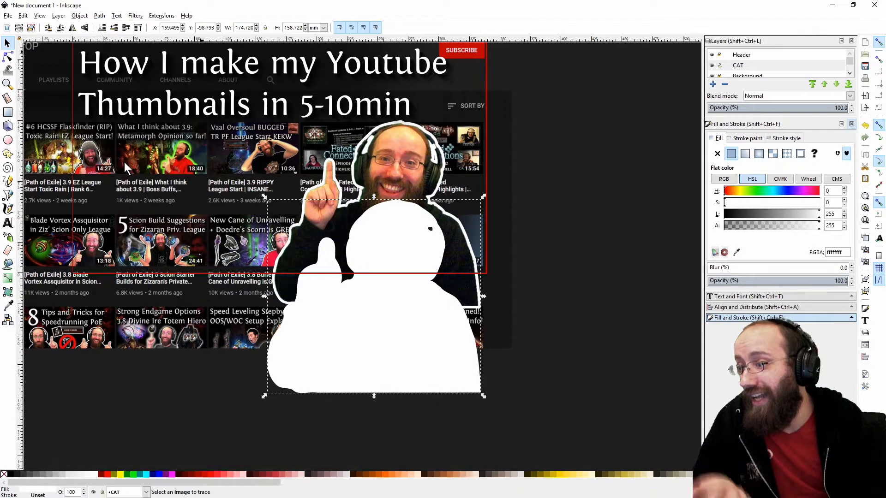
Step: Turn the enlarged copy into a black shadow with 3% blur and place it behind the portrait and white outline
click(11, 475)
click(852, 267)
click(852, 266)
click(852, 266)
drag(364, 372, 367, 290)
key(Page_Down)
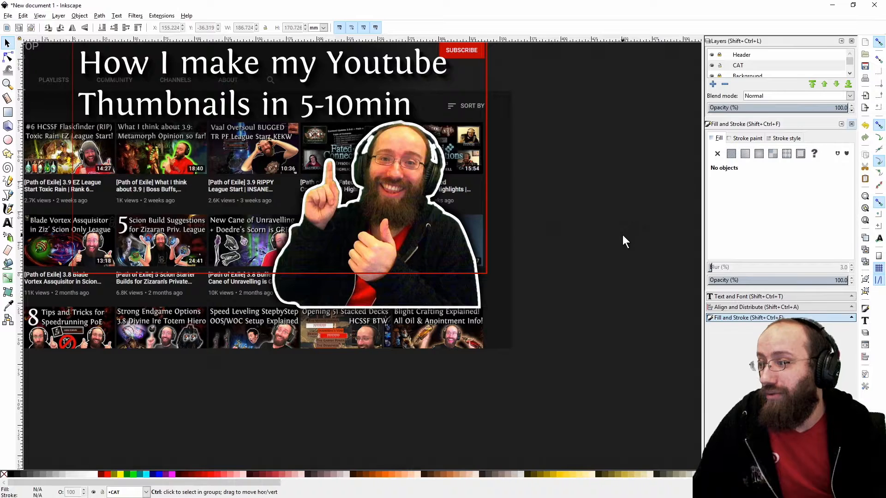
scroll(624, 235, down, 3)
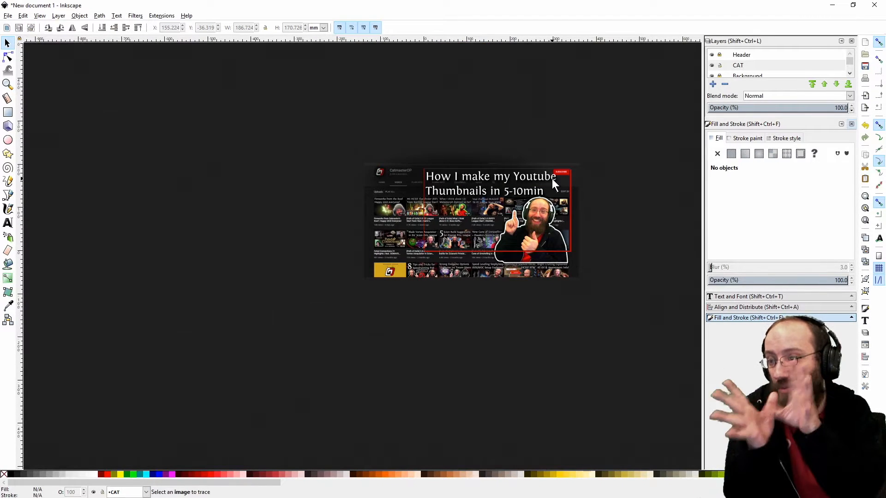
scroll(578, 242, up, 3)
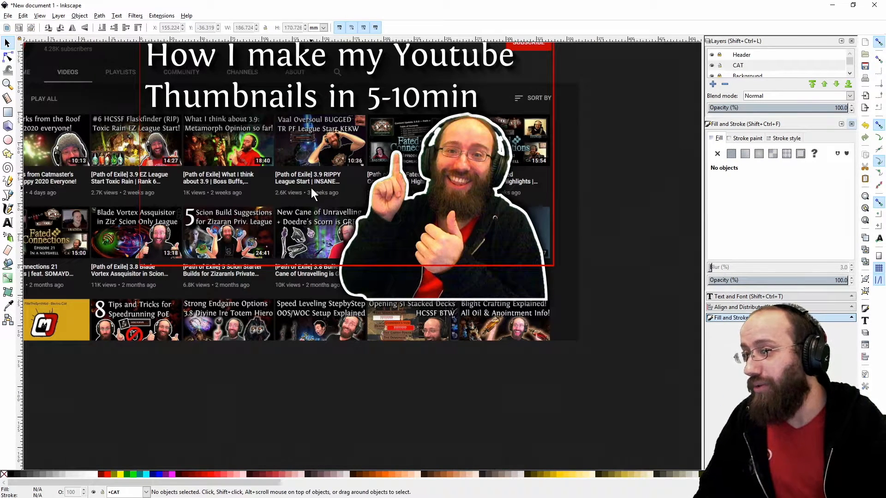
Step: Switch to Firefox and copy the logo image from the Inkscape website
double_click(220, 5)
click(224, 7)
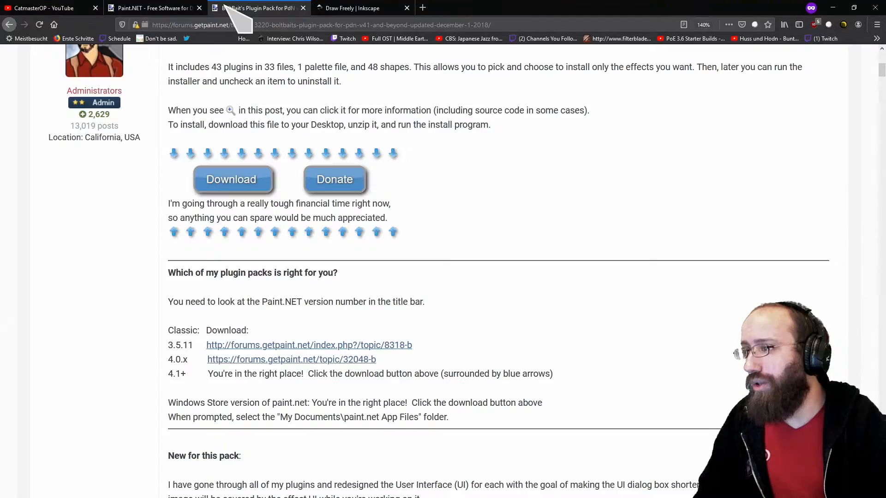
scroll(323, 162, up, 10)
click(152, 8)
click(360, 8)
right_click(28, 95)
click(69, 177)
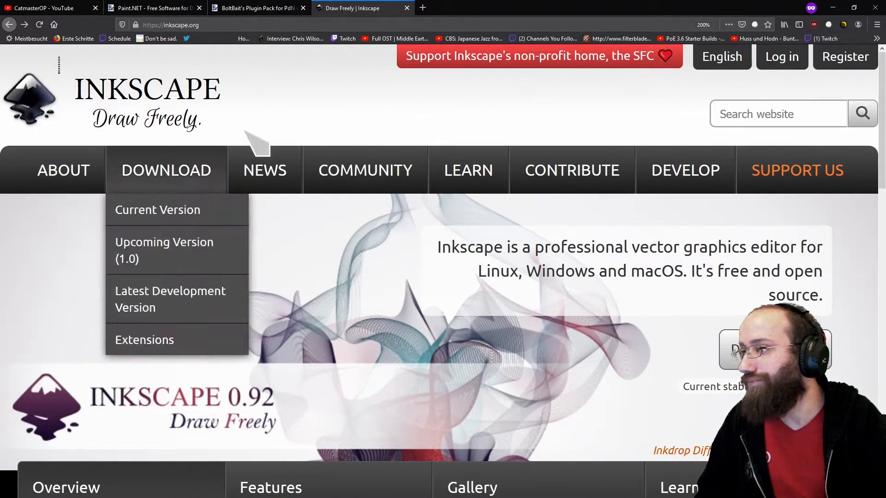
Step: Switch back to Inkscape, paste the Inkscape logo beside the portrait, and place a duplicate of it next to it
key(alt+Tab)
key(ctrl+v)
drag(229, 189, 265, 158)
drag(201, 217, 247, 193)
Step: Trace the duplicate Inkscape logo with brightness cutoff at threshold 0.996 and move the silhouette clear of the image
click(80, 15)
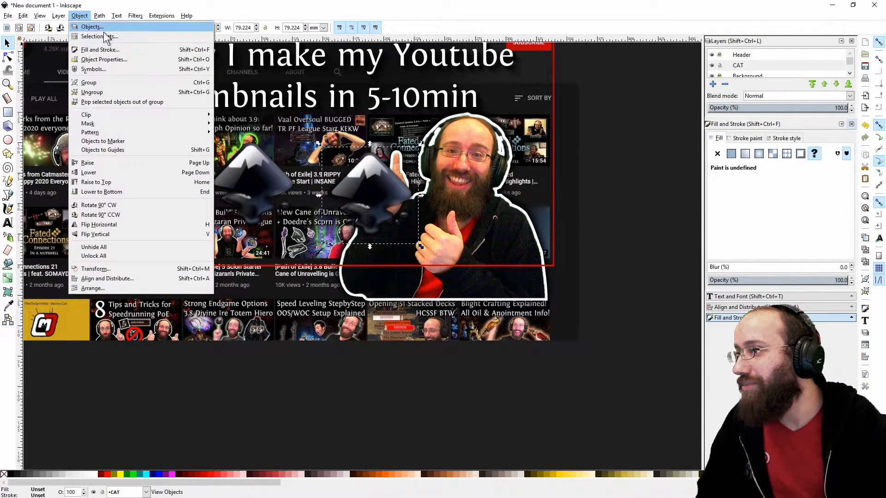
mouse_move(99, 16)
click(110, 46)
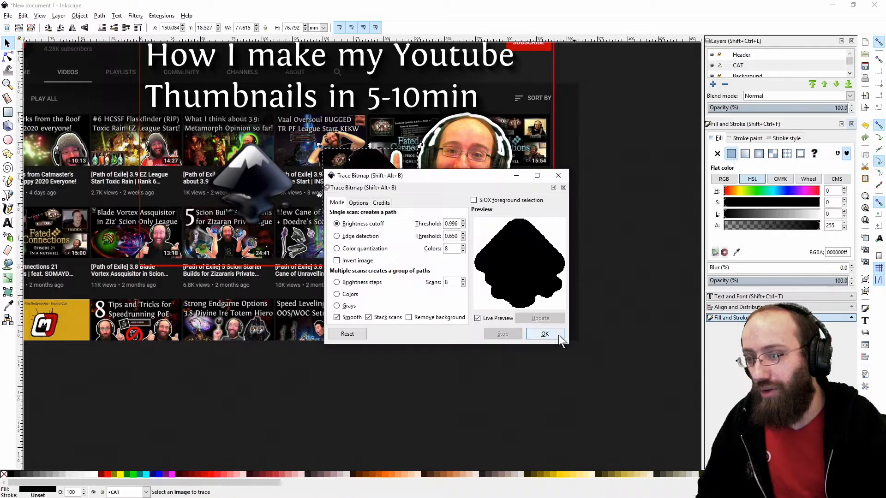
click(558, 175)
drag(381, 192, 316, 249)
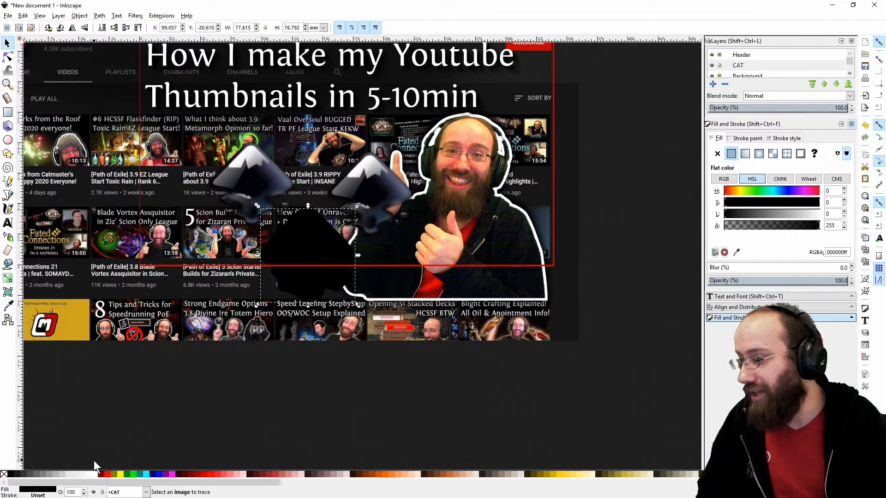
Step: Make a white outset shape from the logo silhouette and place it behind the Inkscape logo as an outline
click(96, 474)
click(118, 17)
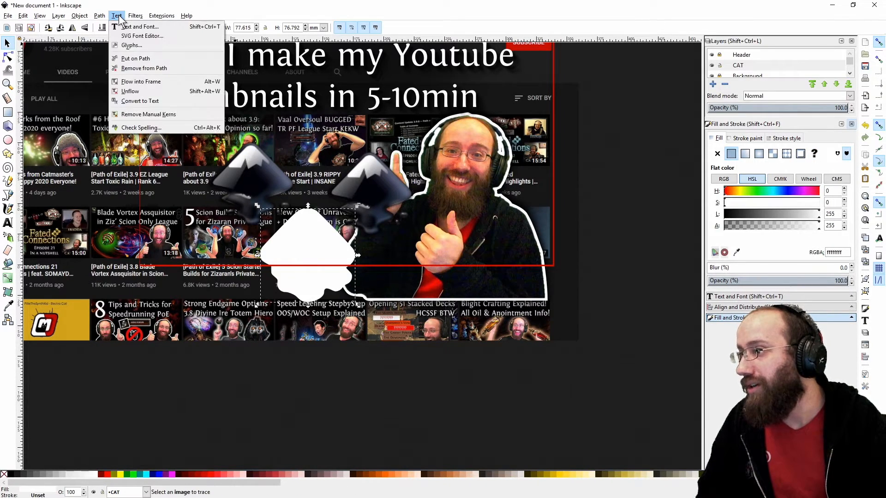
mouse_move(99, 16)
click(117, 163)
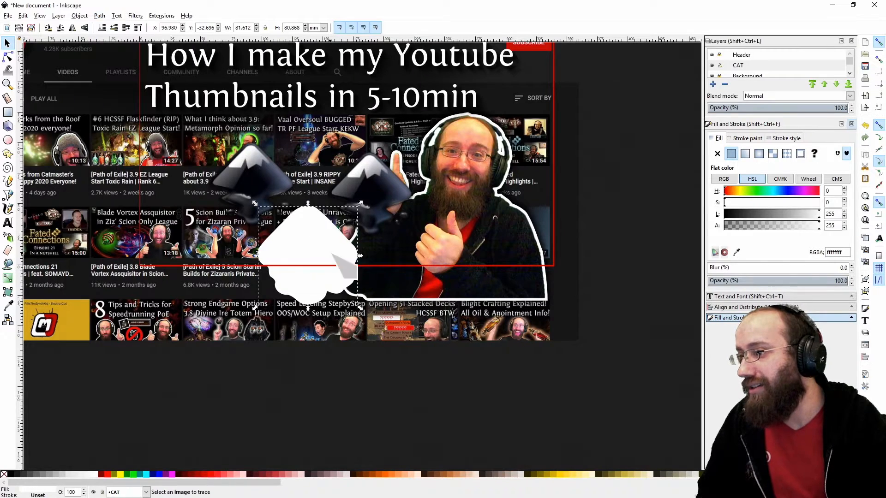
drag(336, 254, 273, 183)
key(Page_Down)
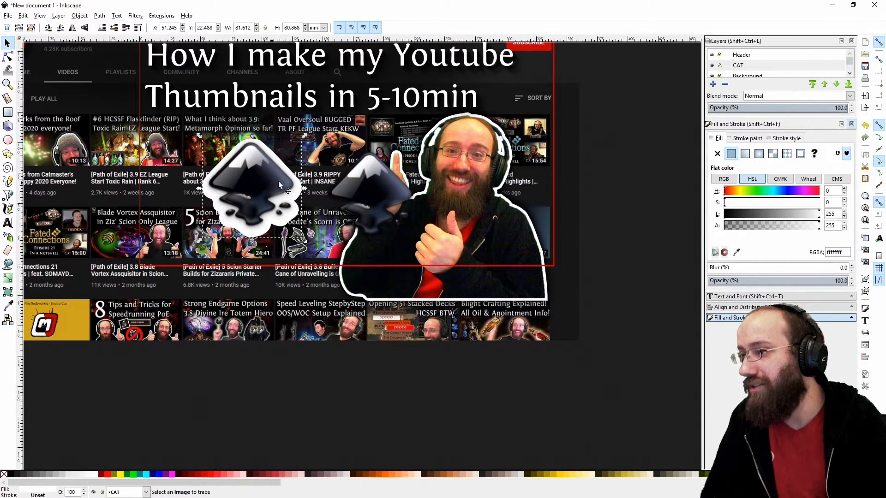
Step: Switch to Firefox, search for "paint.net logo", and copy the logo image with the brush over a sky picture
key(alt+Tab)
click(165, 10)
scroll(316, 93, down, 4)
scroll(317, 92, up, 4)
click(422, 8)
text(p)
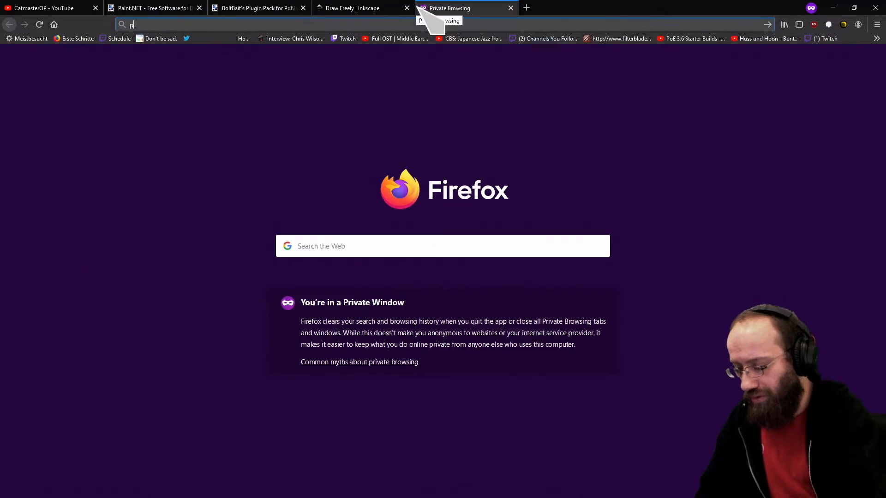
text(aint.net logo)
key(Return)
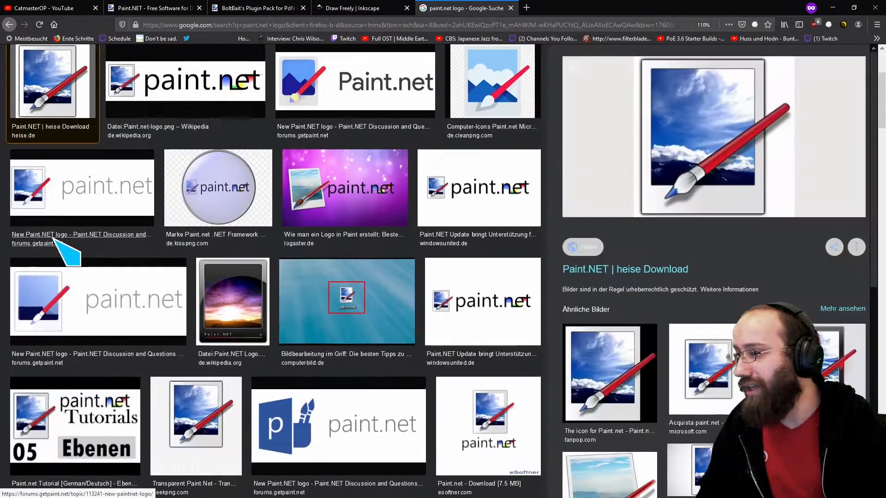
right_click(735, 116)
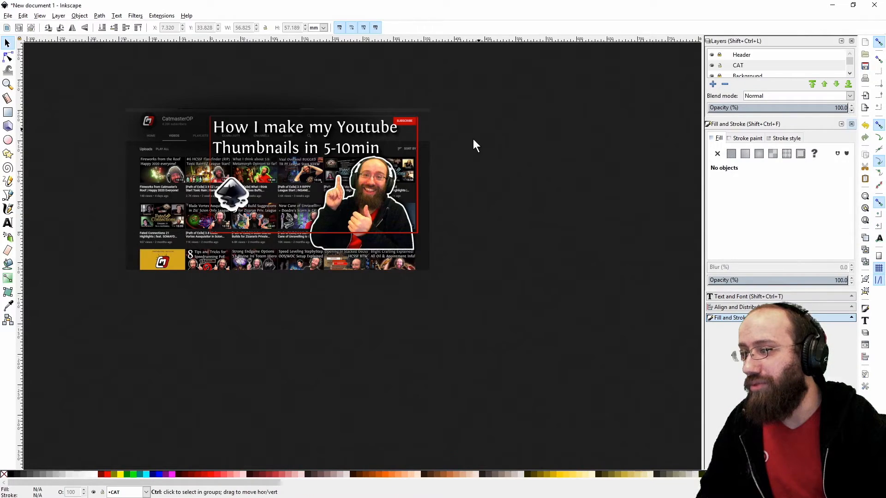
Step: Paste the paint.net logo into the Inkscape thumbnail at about 51 mm square, between the Inkscape logo and the portrait
key(ctrl+v)
drag(470, 140, 310, 179)
scroll(205, 207, up, 3)
drag(441, 177, 433, 168)
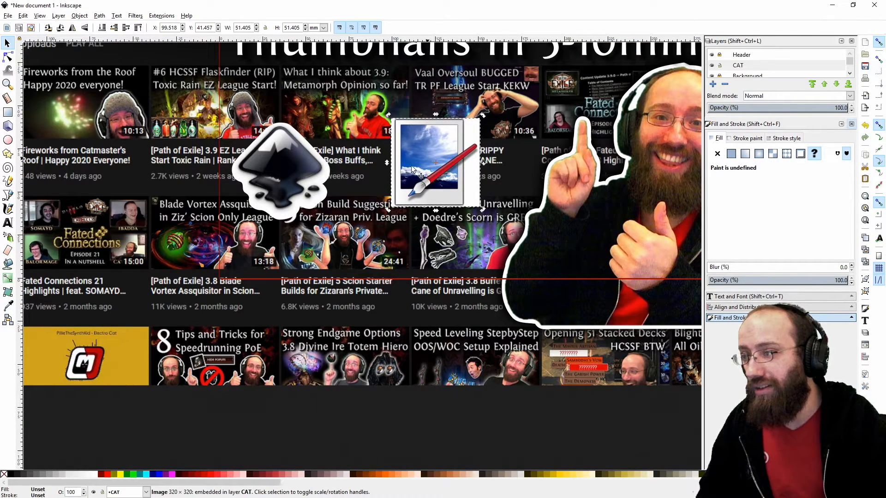
drag(453, 158, 419, 164)
click(419, 163)
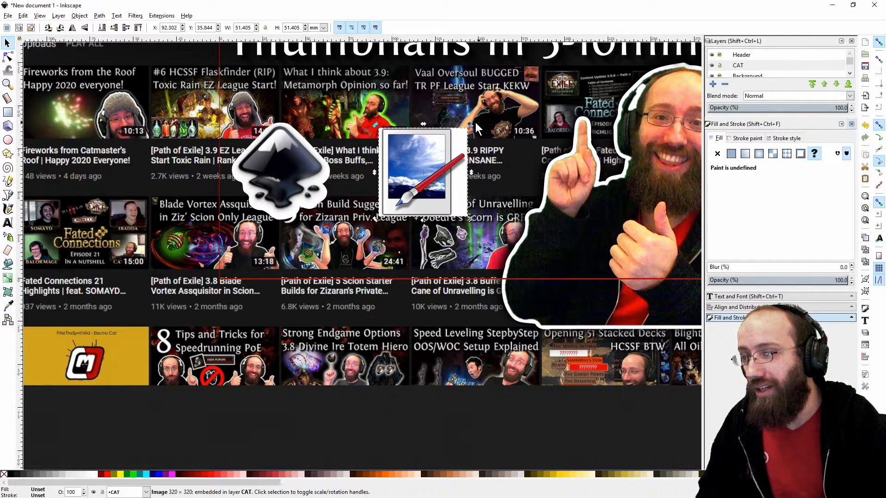
Step: Tilt the paint.net logo slightly clockwise, tilt the outlined Inkscape logo, and shift both a little toward the portrait
mouse_move(469, 123)
mouse_down()
mouse_move(433, 108)
mouse_move(395, 113)
mouse_move(379, 130)
mouse_move(495, 126)
mouse_up()
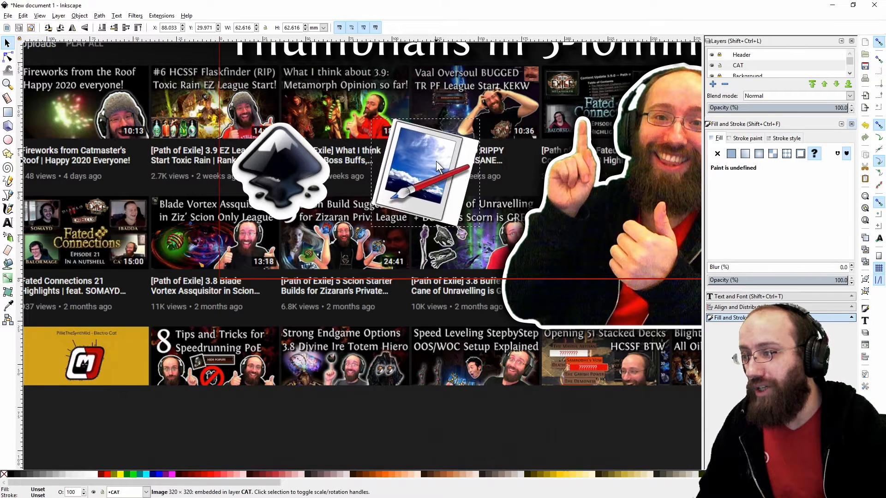
click(283, 175)
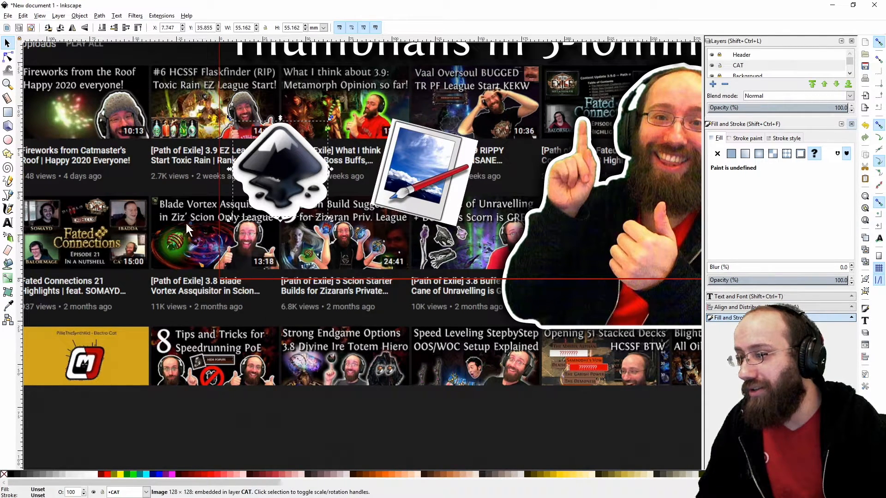
drag(144, 415, 323, 104)
click(285, 162)
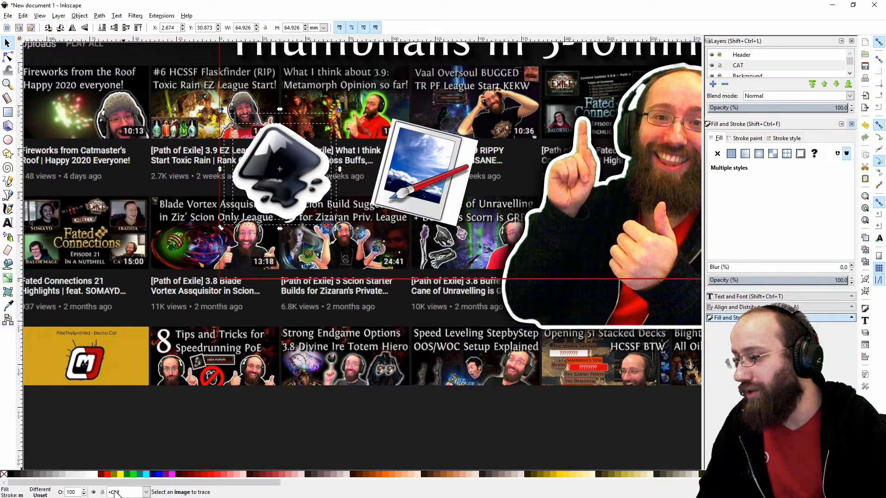
drag(544, 432, 213, 85)
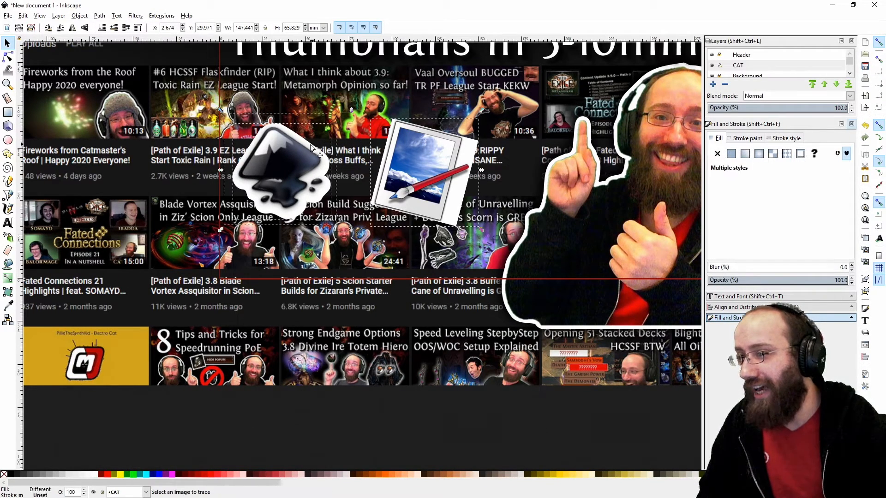
mouse_move(305, 139)
mouse_down()
mouse_move(330, 140)
mouse_move(321, 142)
mouse_up()
click(424, 421)
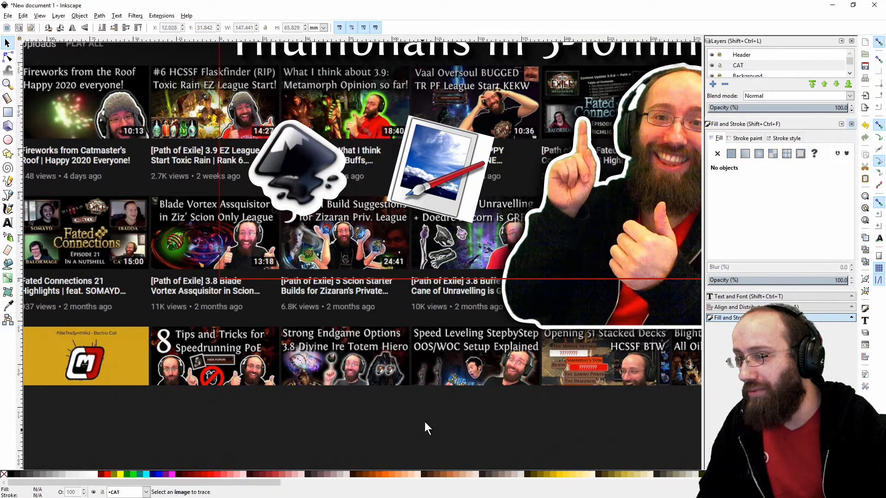
Step: Duplicate the paint.net logo and the Inkscape logo's white outline, and fill the outline copy black
click(444, 154)
shift+click(319, 134)
key(ctrl+d)
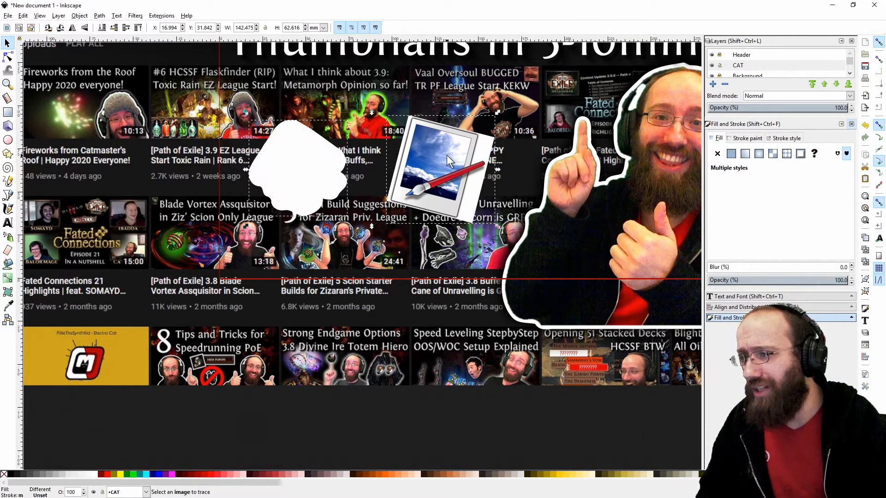
click(302, 175)
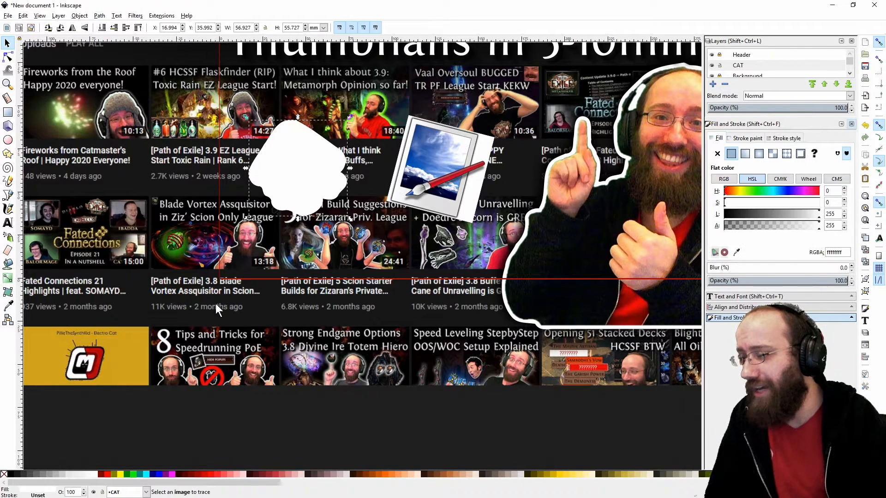
click(10, 475)
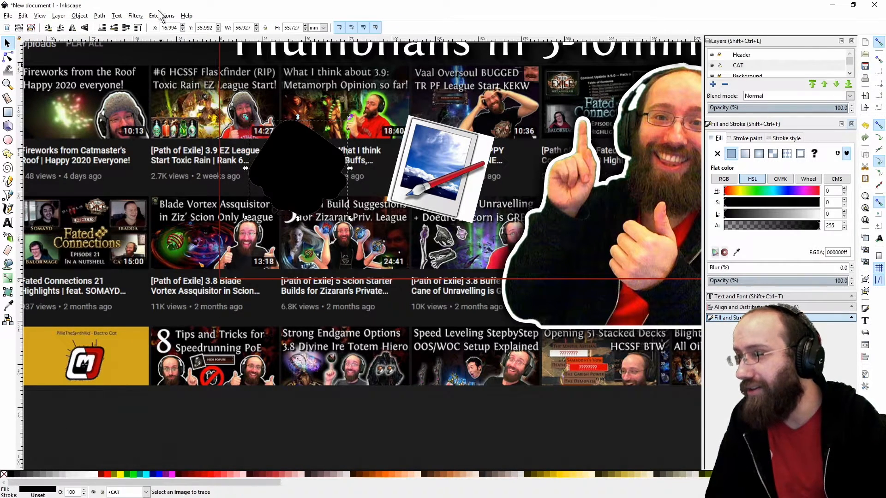
Step: Make the black copy a soft shadow behind the Inkscape logo by outsetting it and applying 4% blur
click(106, 16)
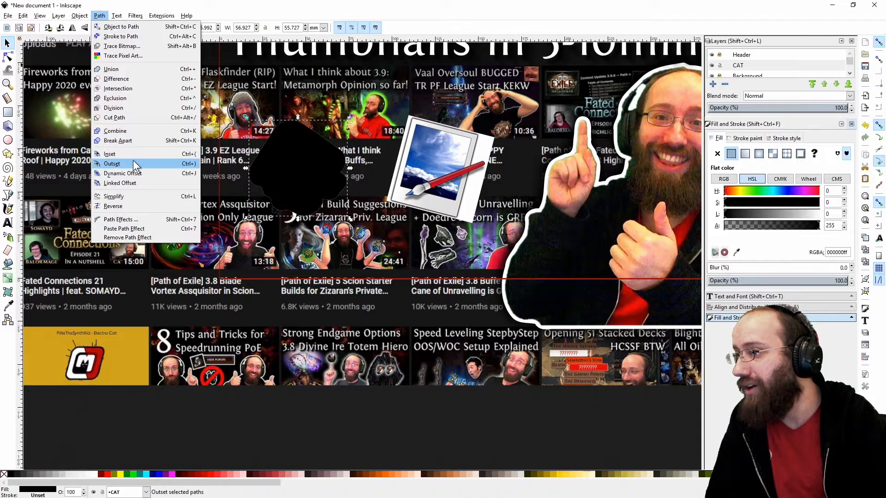
click(133, 160)
key(Page_Down)
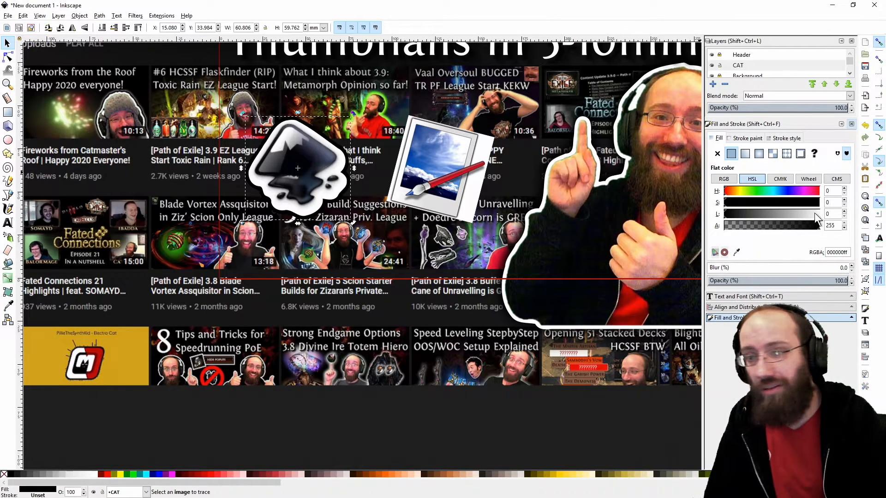
click(851, 266)
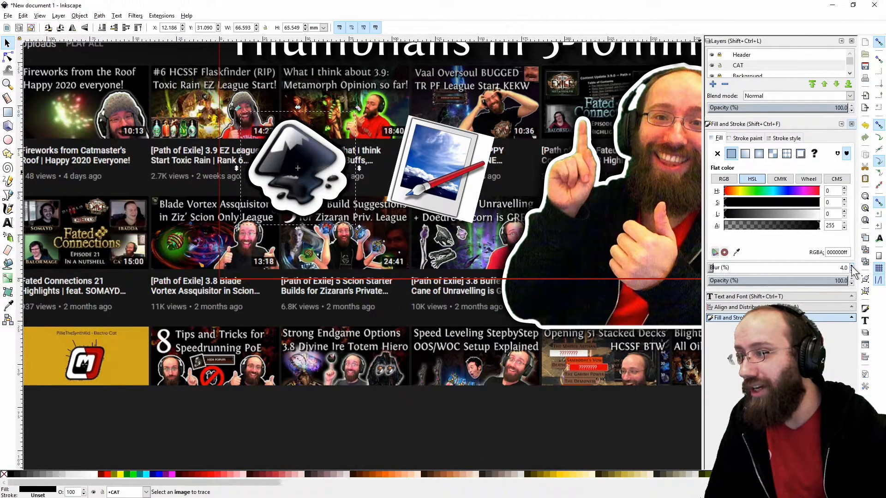
Step: Trace the paint.net logo into a black silhouette using brightness cutoff at threshold 0.996
click(450, 145)
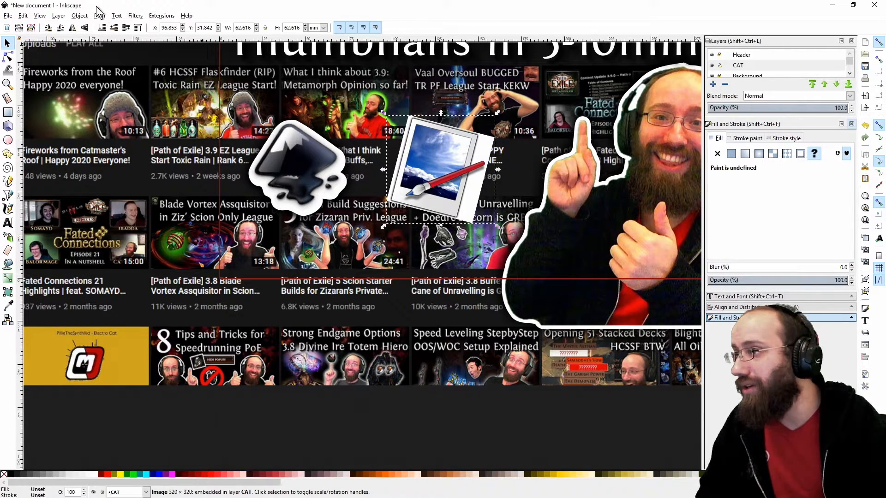
click(117, 16)
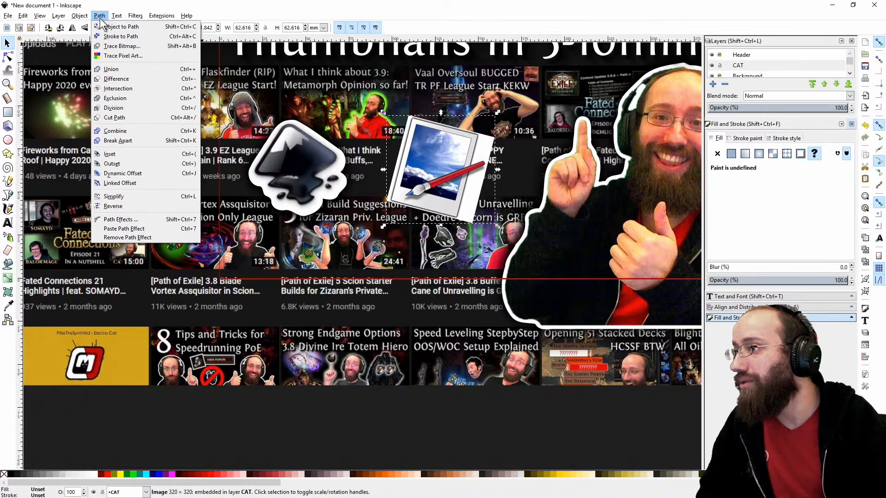
click(121, 46)
click(659, 255)
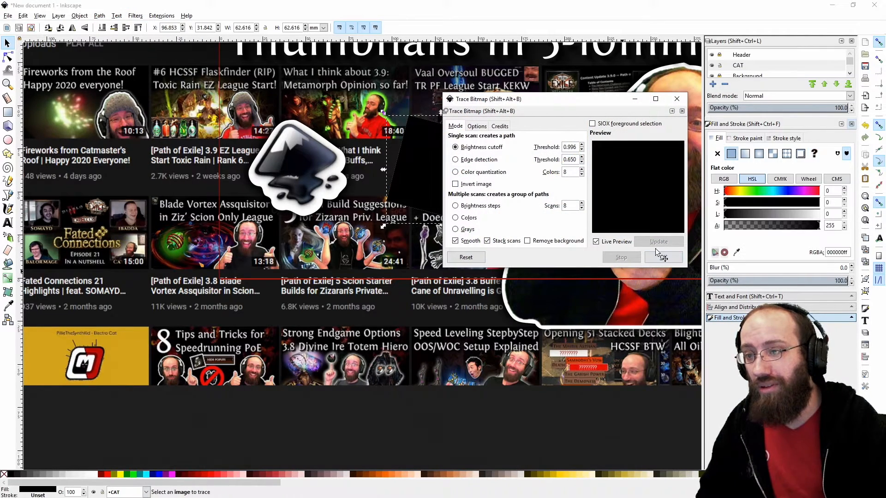
click(683, 100)
Step: Outset the paint.net silhouette and blur it 3% as a shadow behind the logo
mouse_move(448, 162)
mouse_down()
mouse_move(442, 145)
mouse_move(449, 163)
mouse_move(455, 152)
mouse_move(452, 159)
mouse_move(487, 172)
mouse_up()
click(99, 16)
click(140, 165)
click(851, 265)
click(851, 265)
click(852, 266)
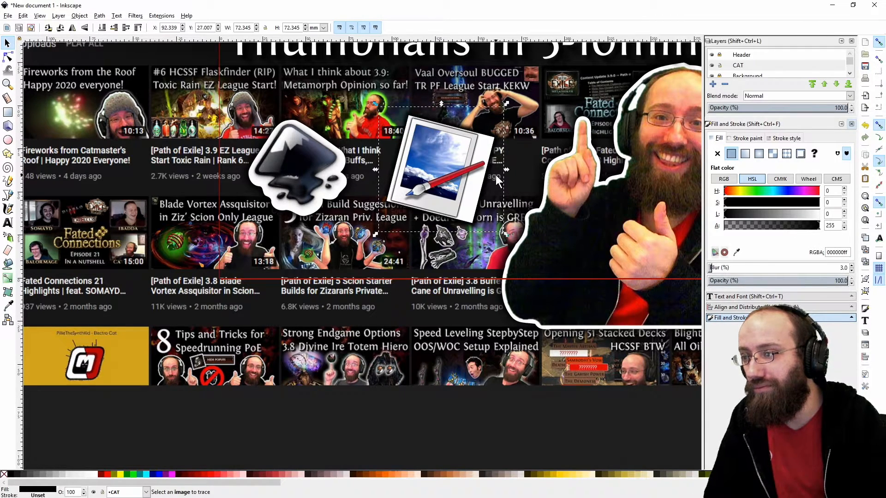
click(487, 452)
Step: Save the document as HOW TO MAKE THUMBNAILS.svg in the Youtube Thums folder
scroll(413, 414, down, 2)
scroll(254, 330, down, 5)
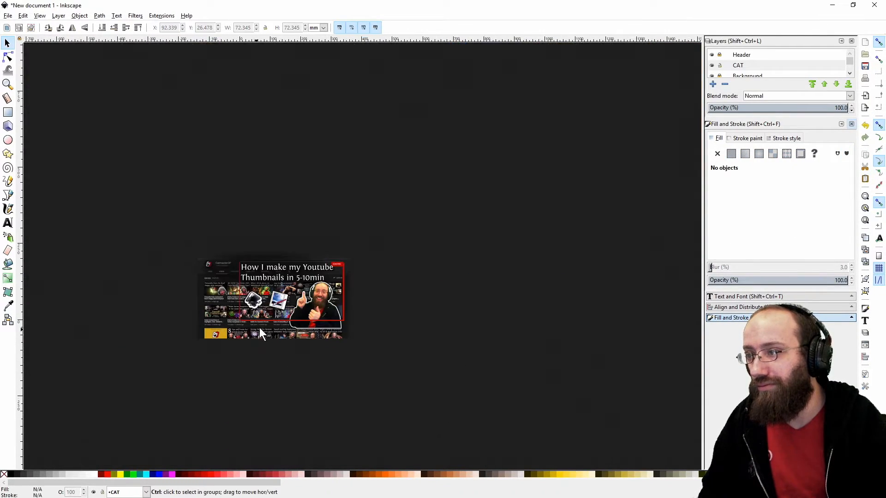
scroll(259, 326, up, 3)
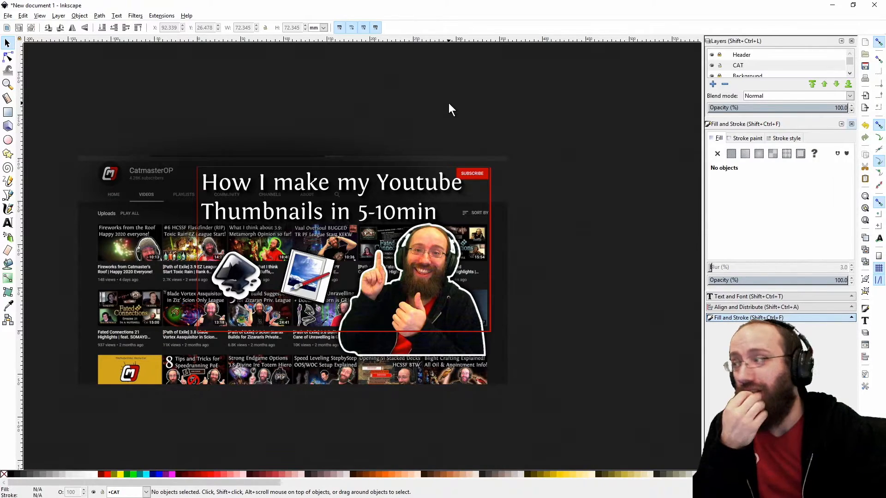
click(8, 16)
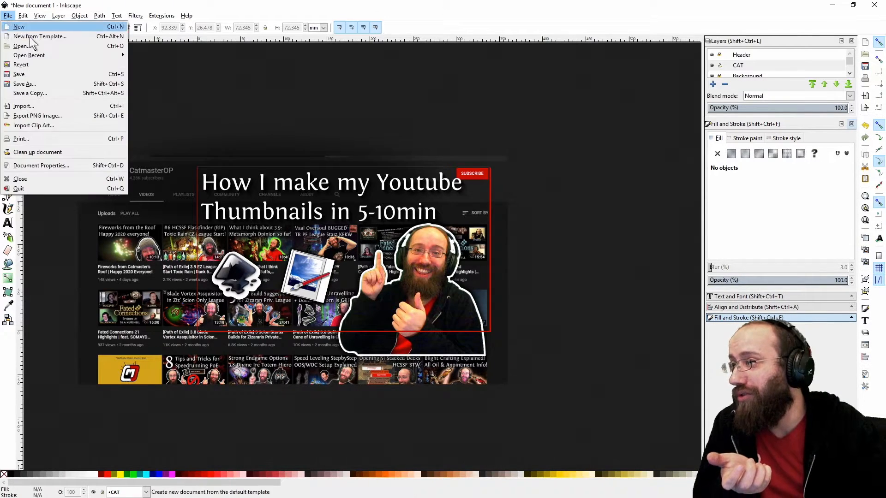
click(36, 83)
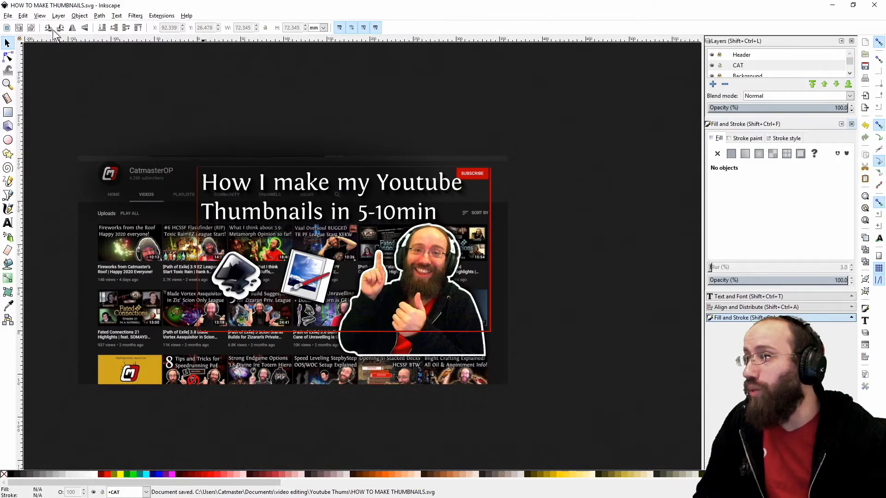
Step: Set up a PNG export of the page area with an image width of 1280 pixels
click(8, 16)
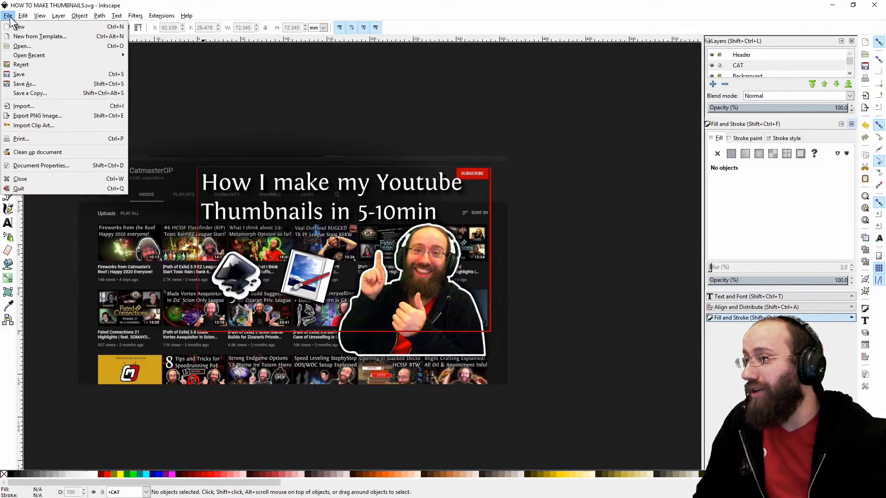
click(46, 114)
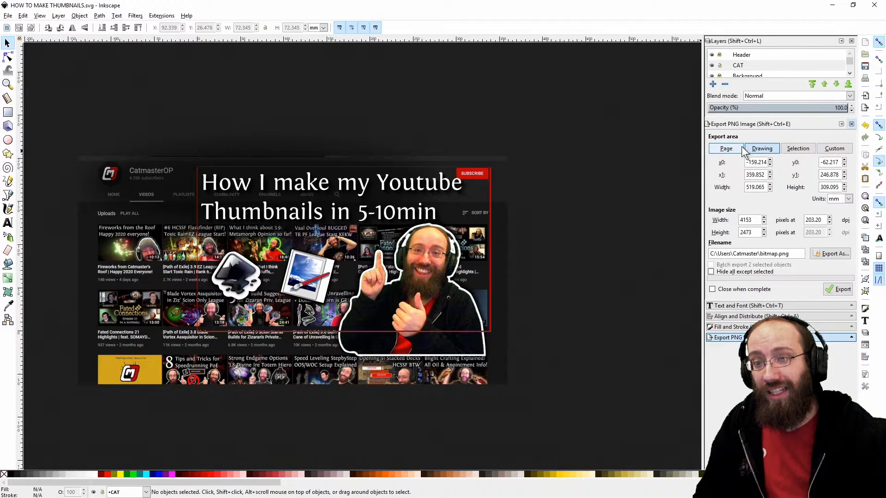
click(731, 148)
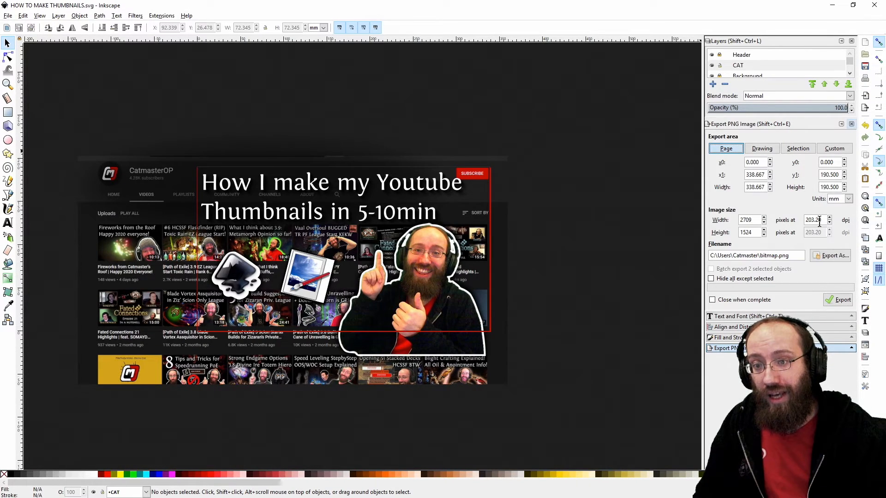
text(1280)
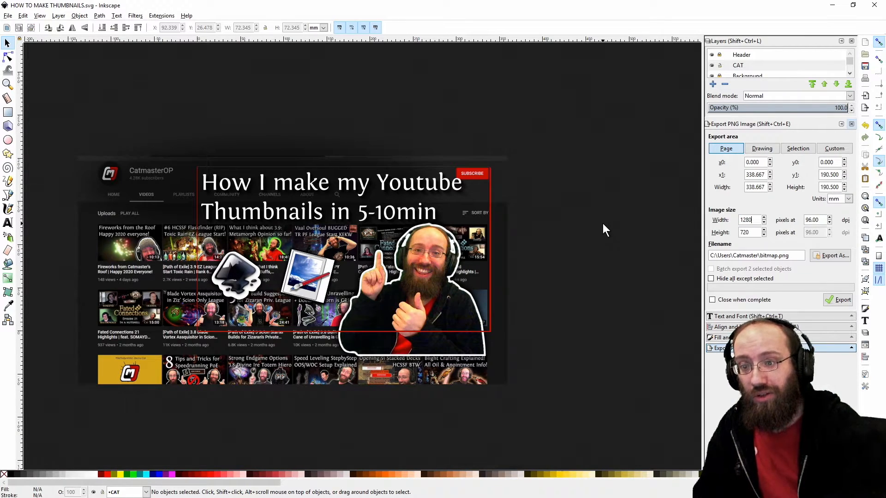
double_click(808, 220)
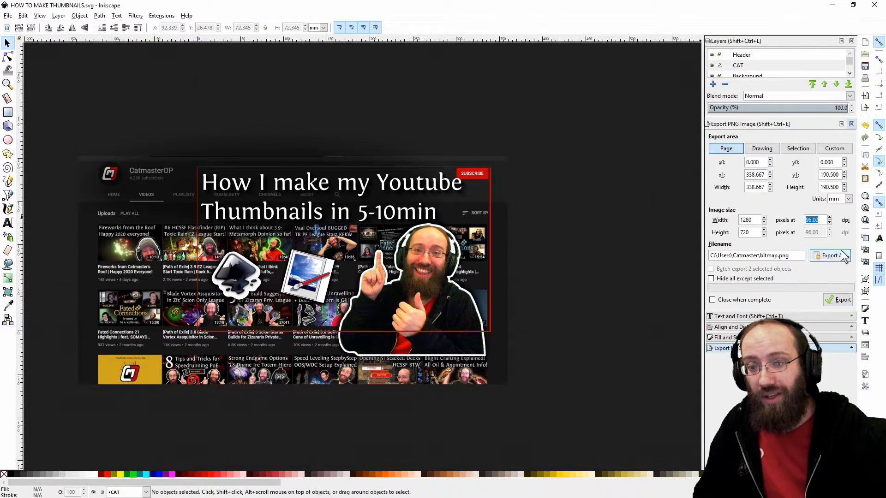
Step: Export the thumbnail to the Youtube Thums folder as HOW TO MAKE THUMBNAILs.png
click(835, 253)
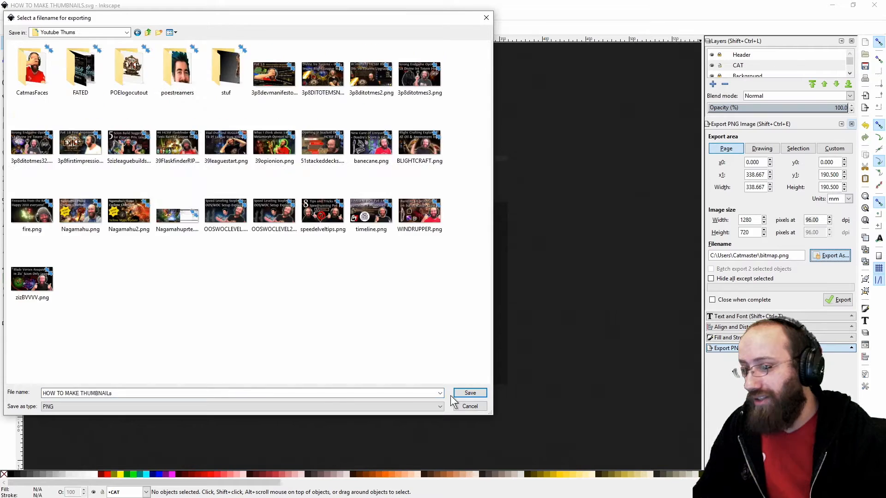
click(470, 393)
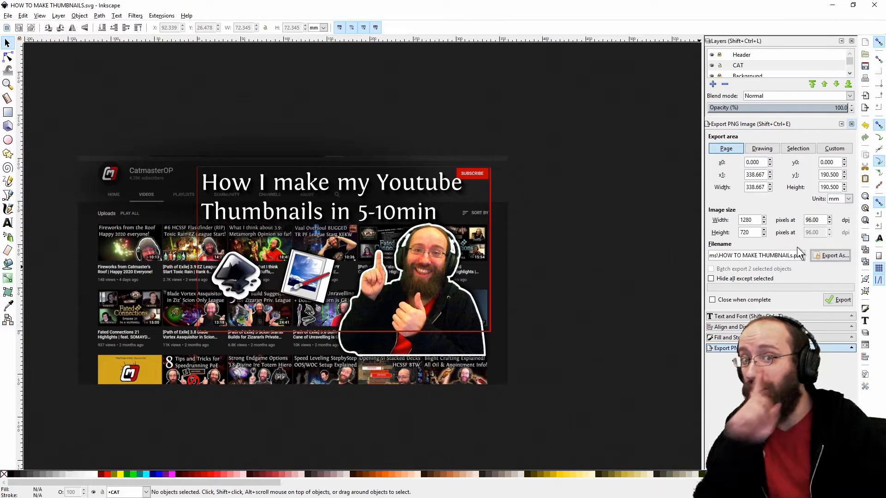
click(844, 299)
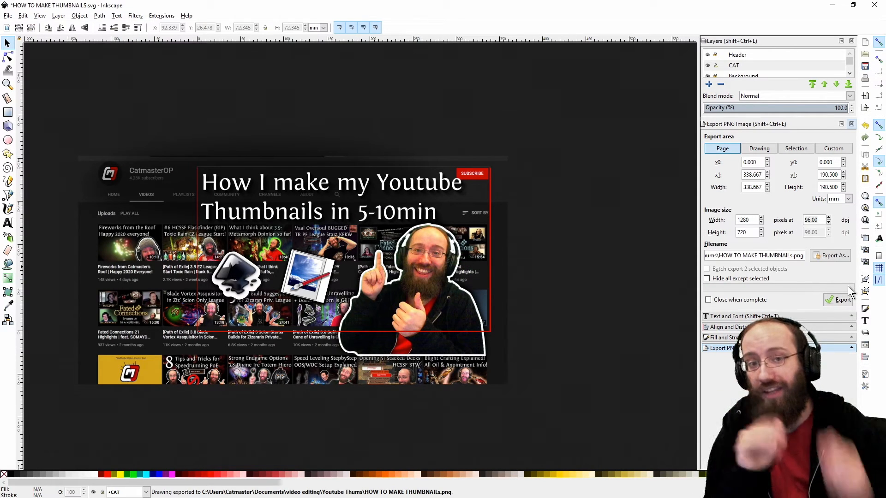